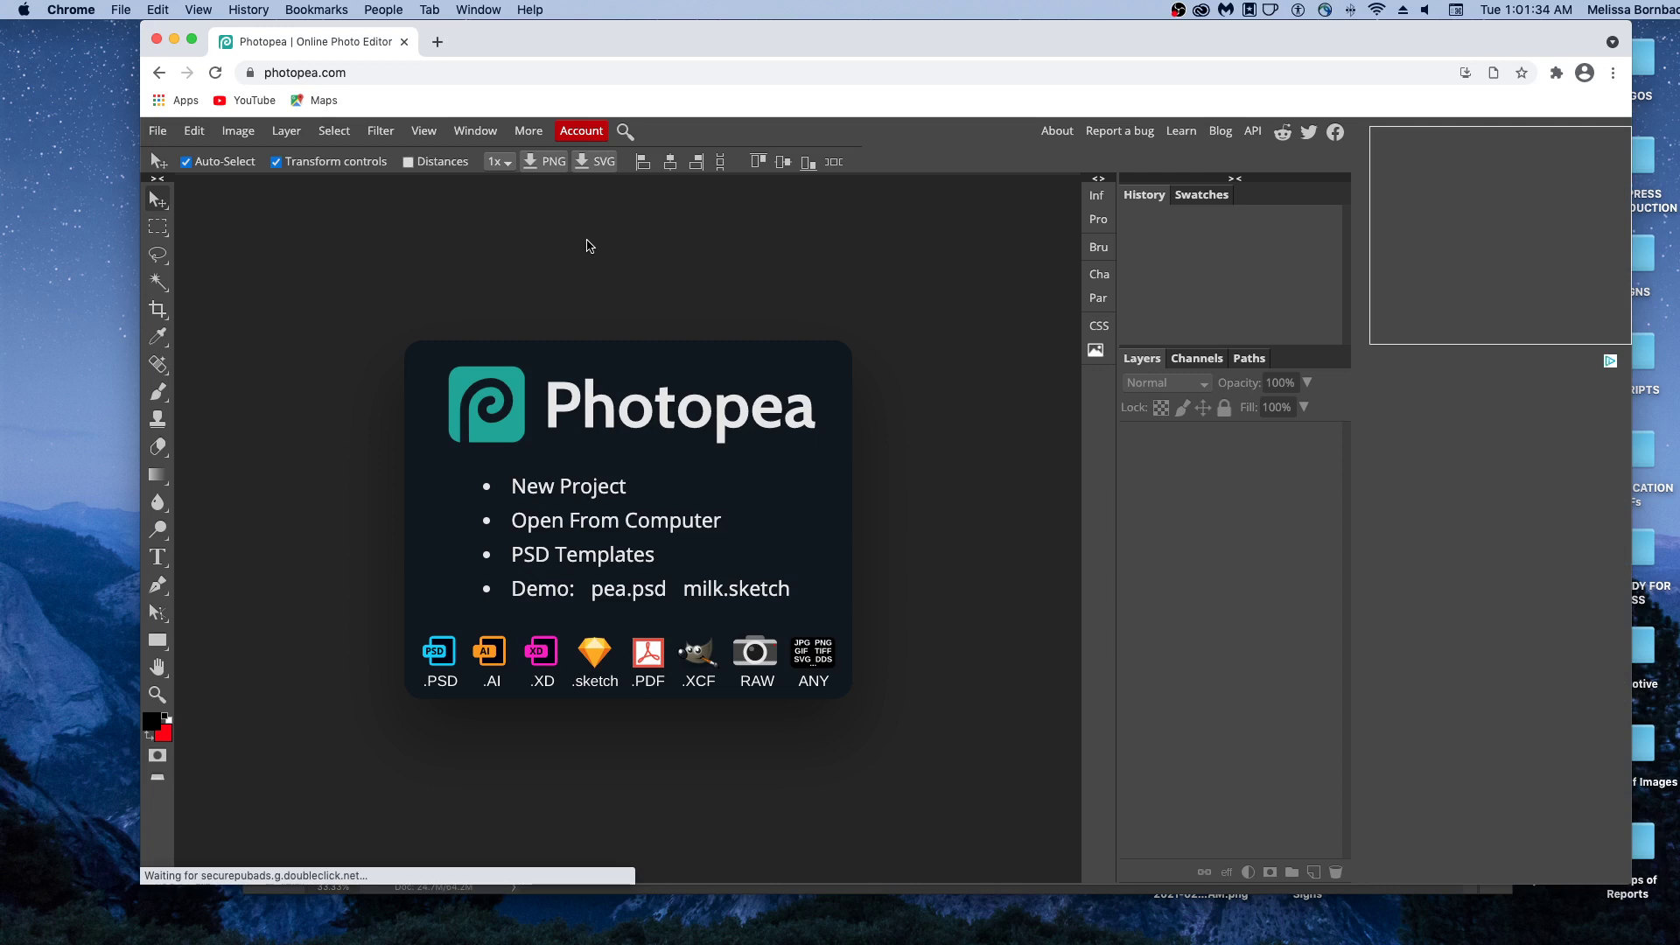
- Open BedroomMockup_11_14Ratio_Photopea.psd from the computer, with files sorted by date modified
{"action": "left_click_drag", "start_coordinate": [500, 39], "coordinate": [493, 44]}
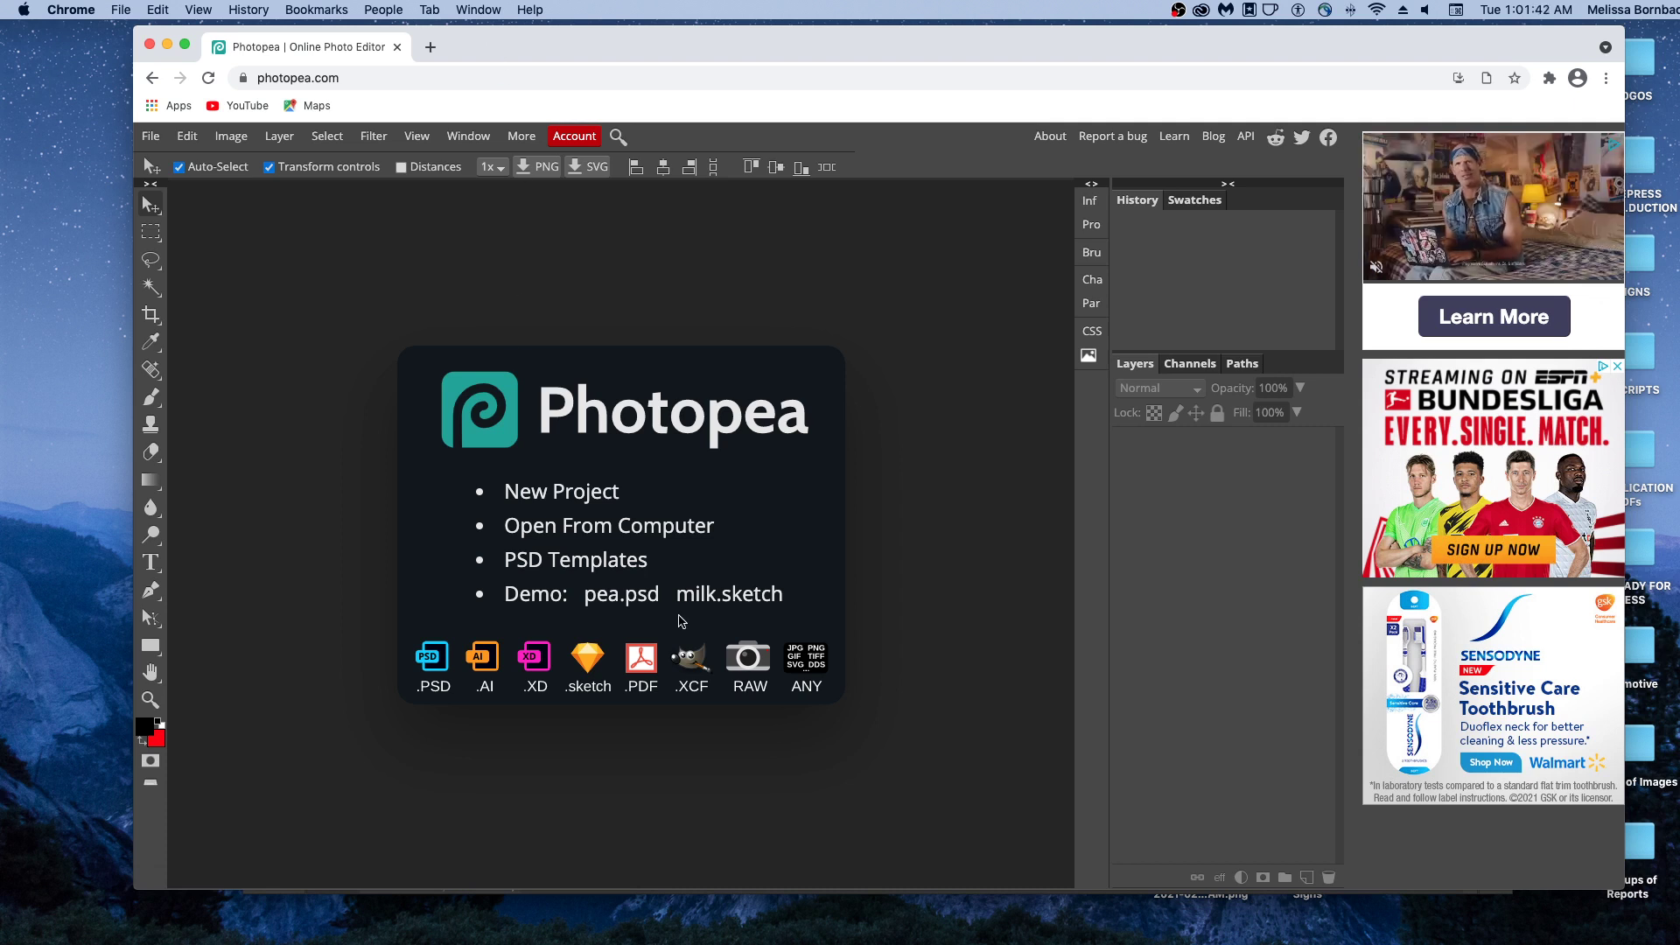
{"action": "left_click", "coordinate": [604, 525]}
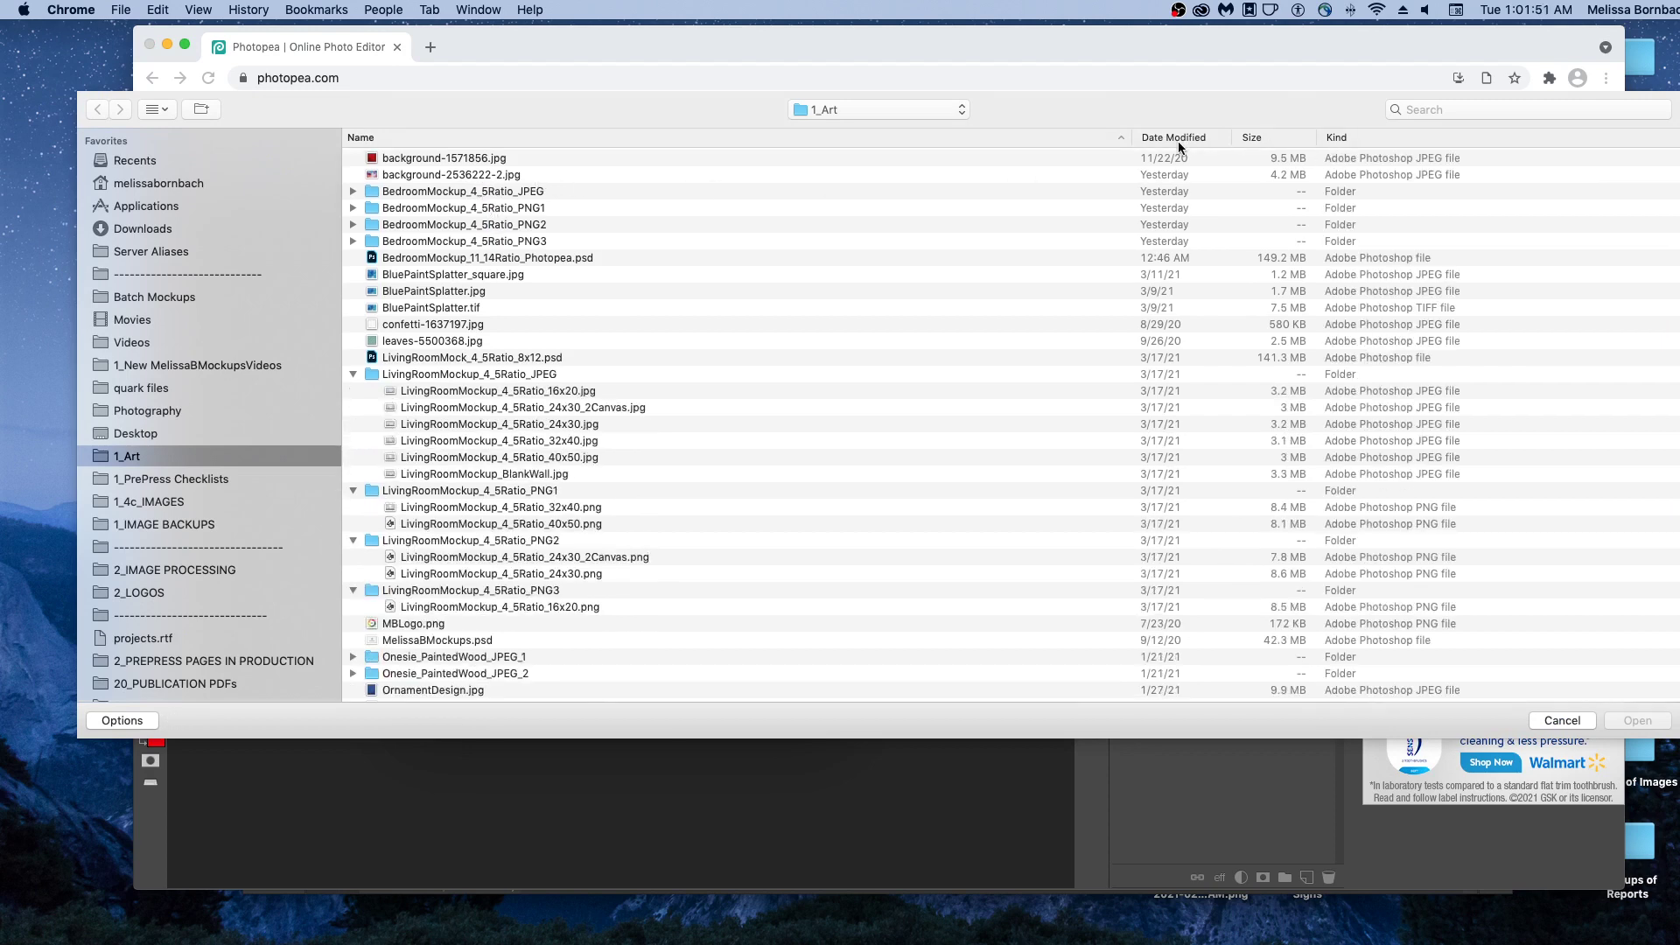
{"action": "left_click", "coordinate": [1178, 140]}
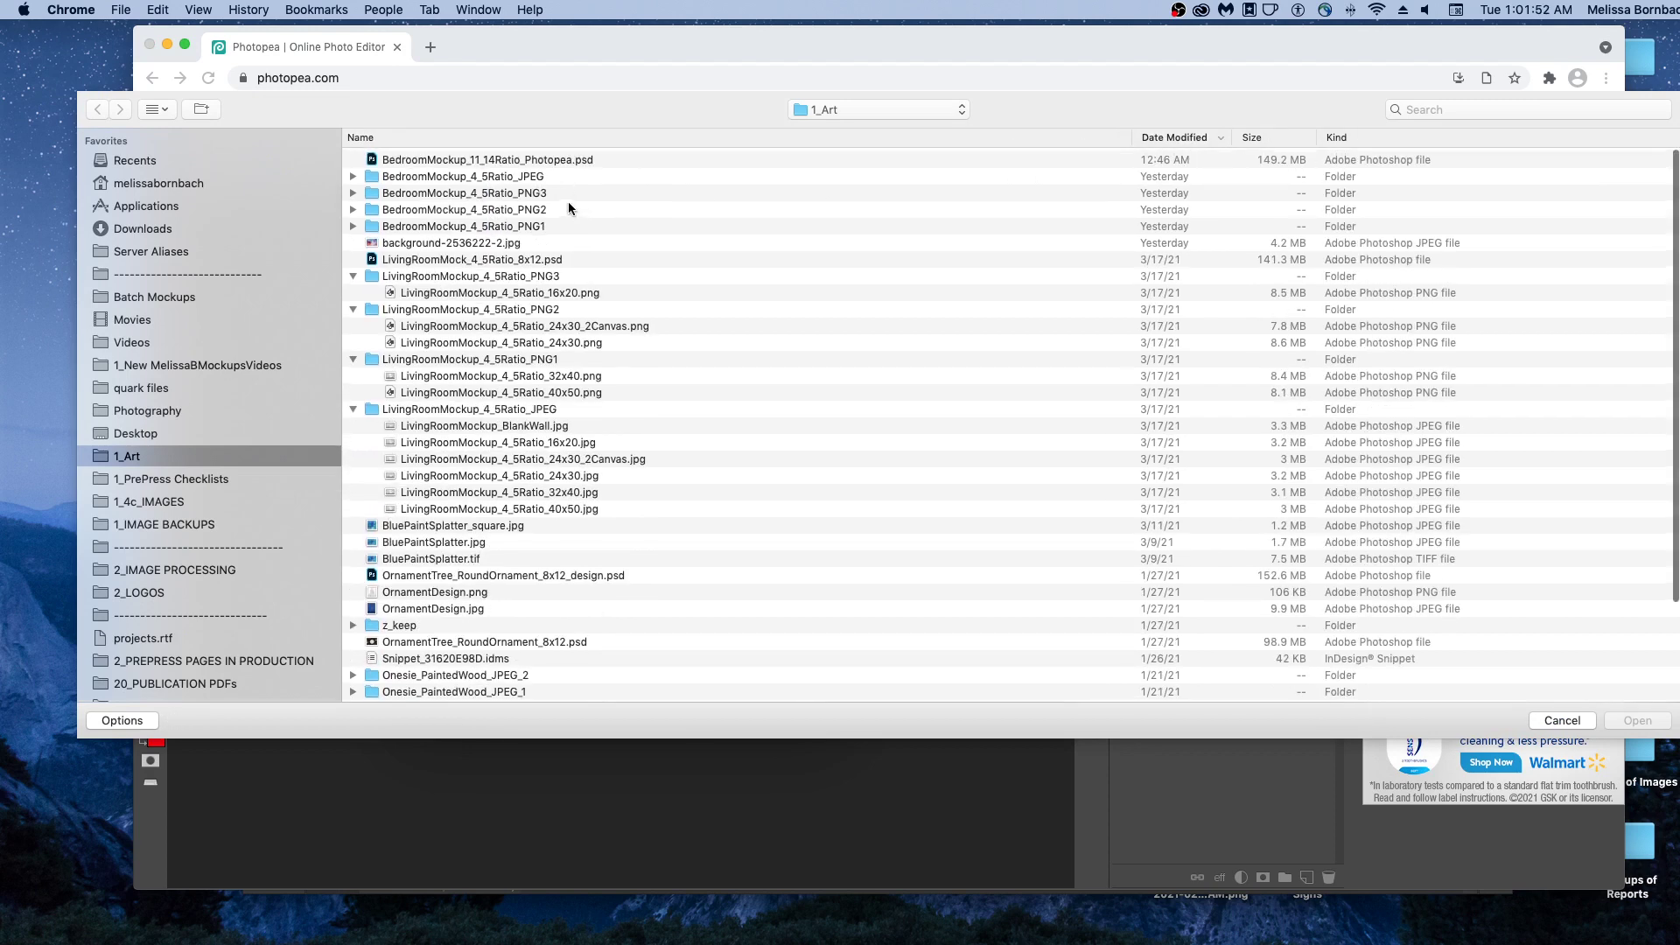
{"action": "left_click", "coordinate": [595, 161]}
- Confirm opening the mockup and wait through the Page Unresponsive dialog until it loads
{"action": "key", "text": "Return"}
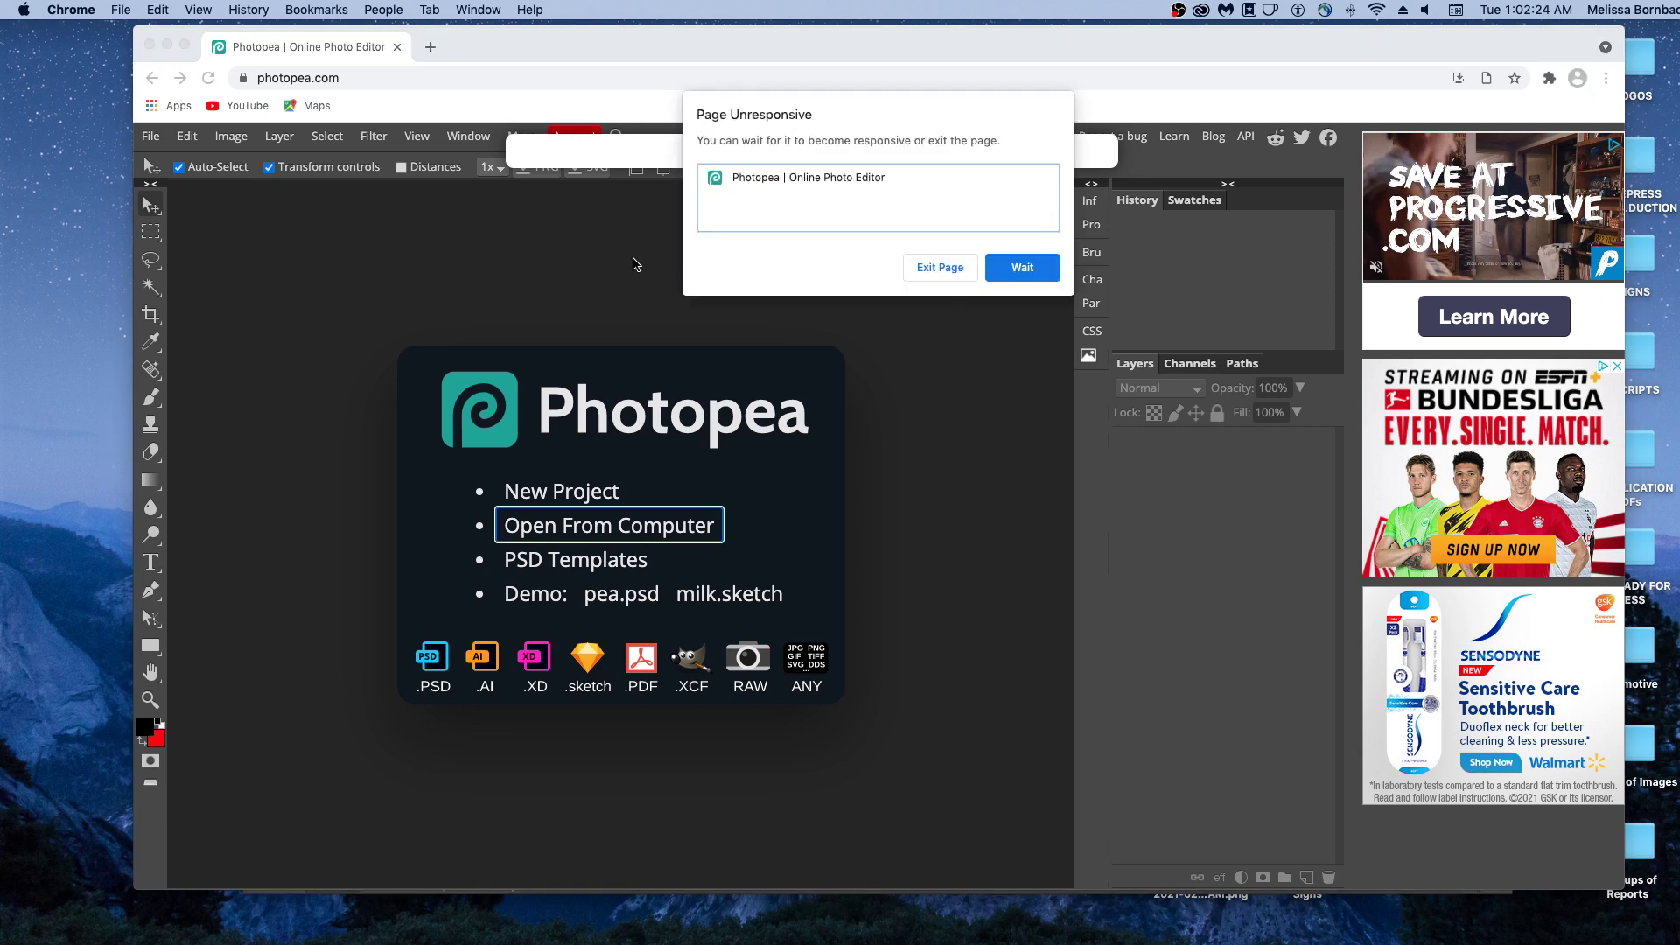
{"action": "left_click", "coordinate": [1023, 269]}
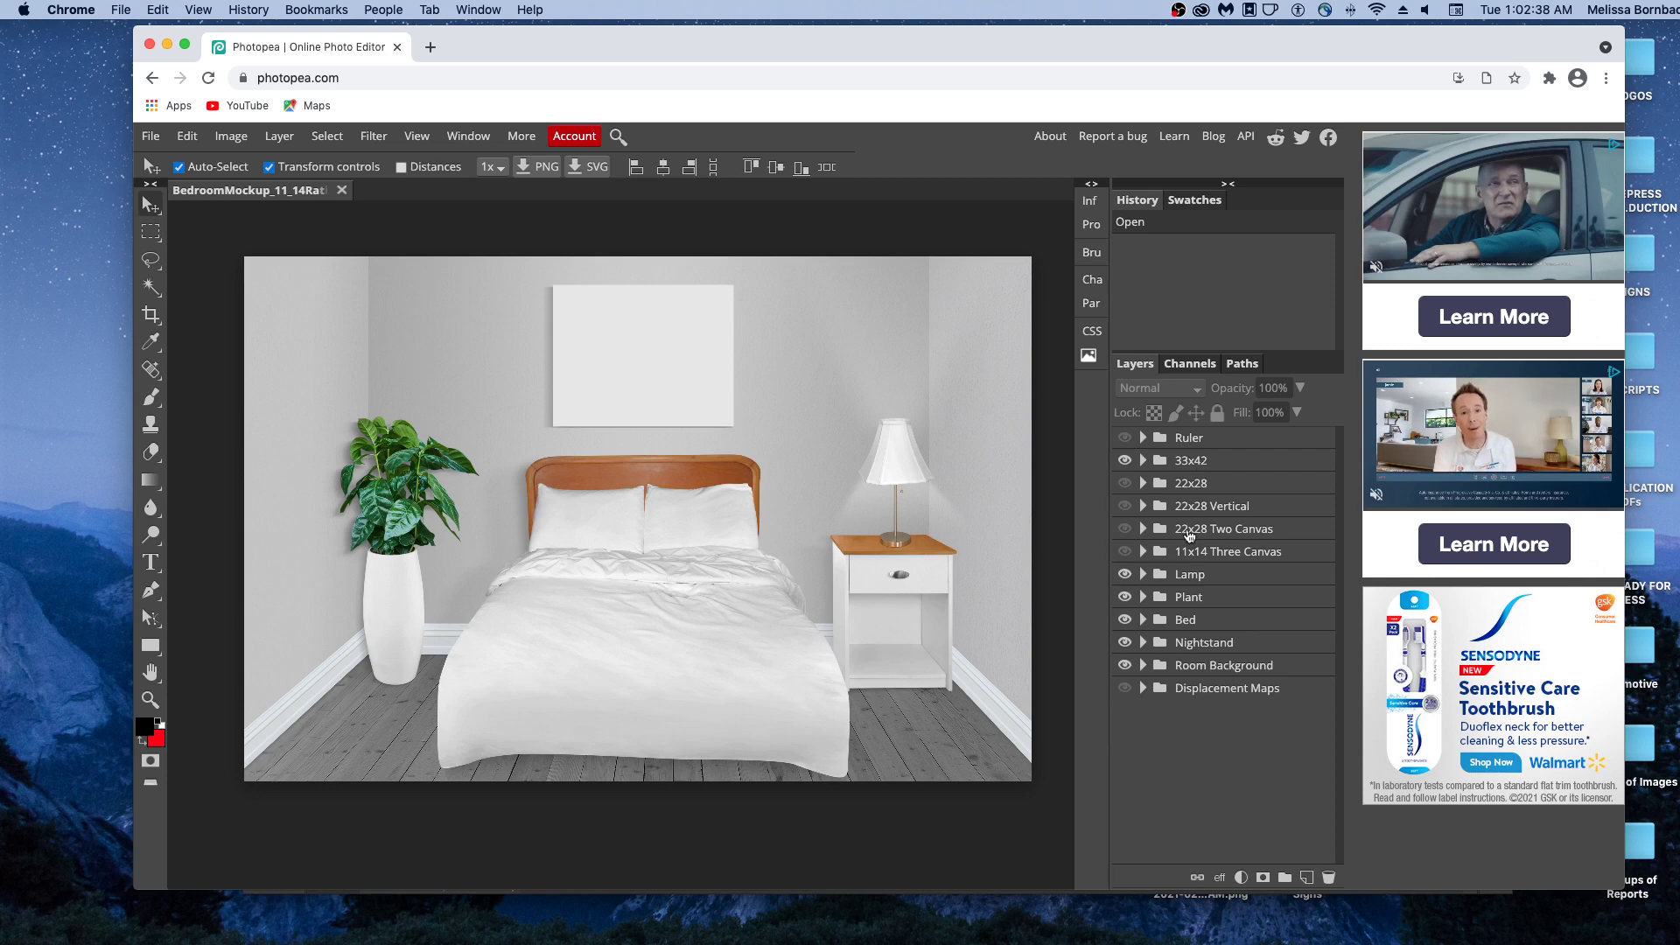
- Open the Design - Canvas3 smart object and the background-2536222-2.jpg splatter image
{"action": "left_click", "coordinate": [1143, 460]}
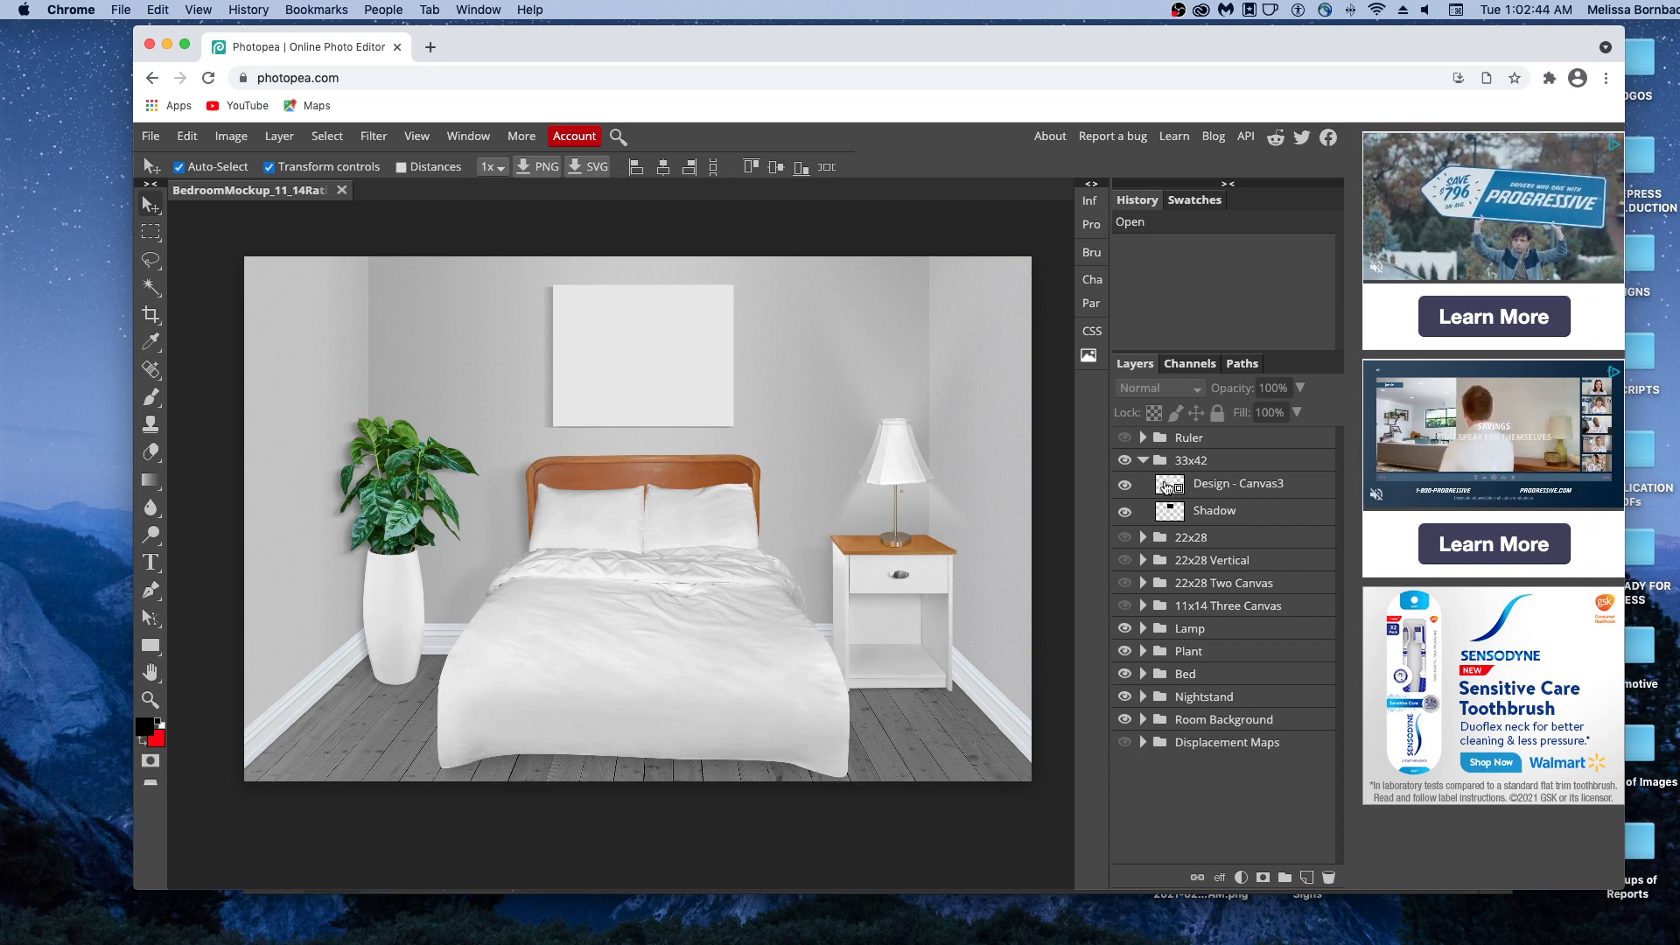
{"action": "double_click", "coordinate": [1167, 488]}
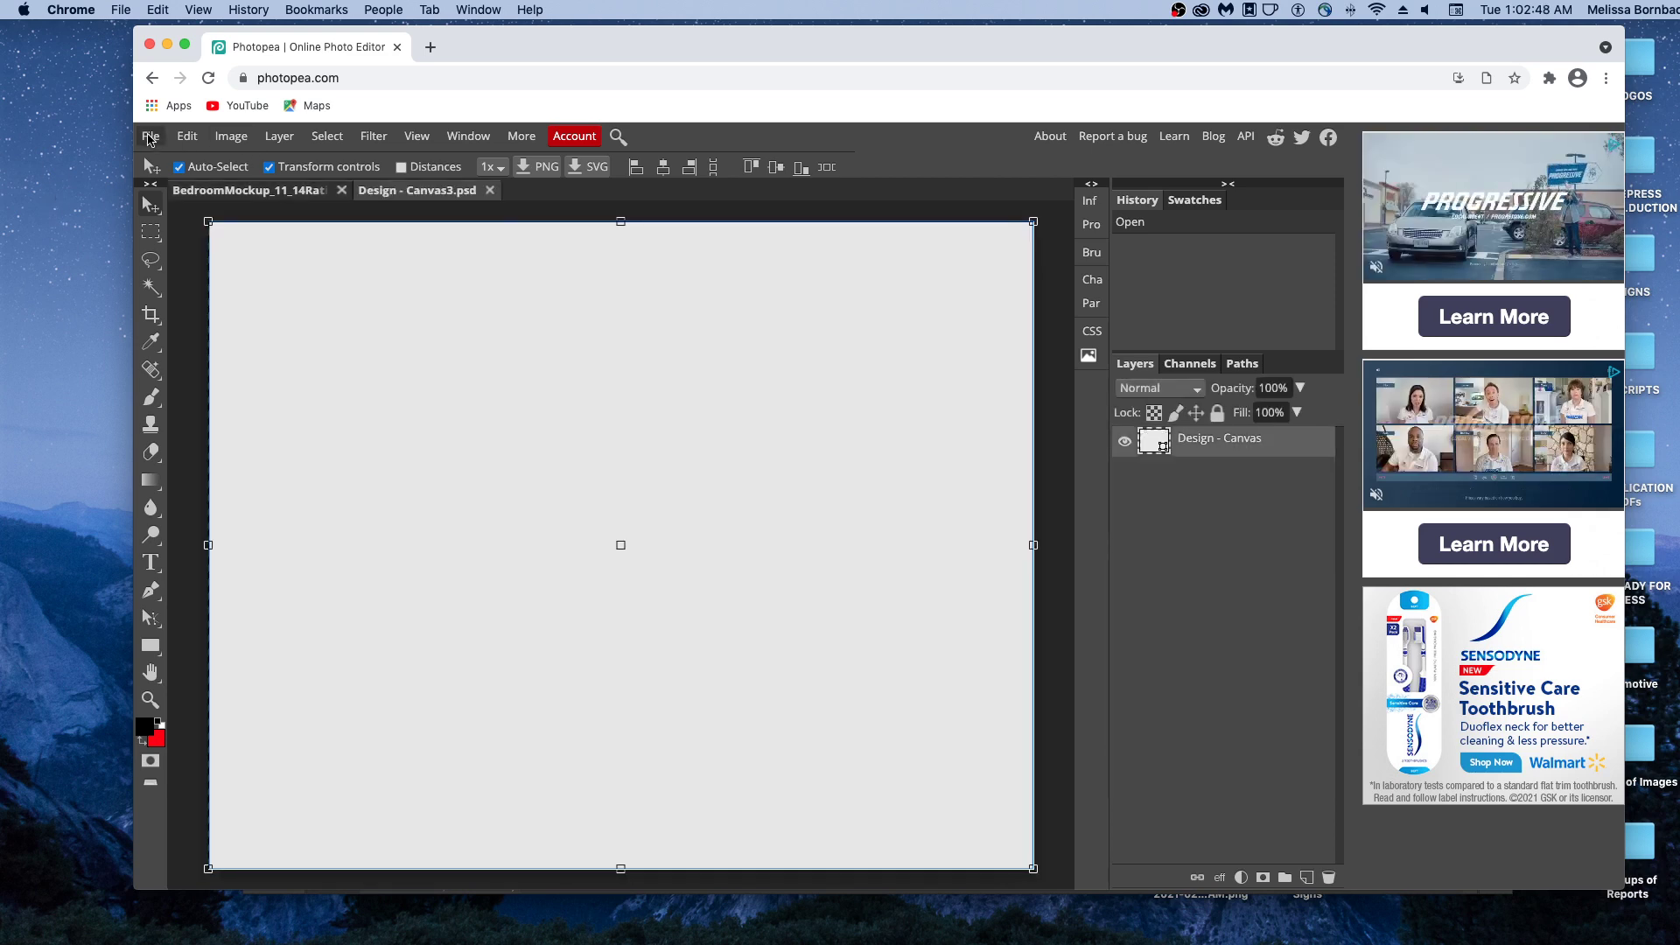
{"action": "left_click", "coordinate": [150, 137]}
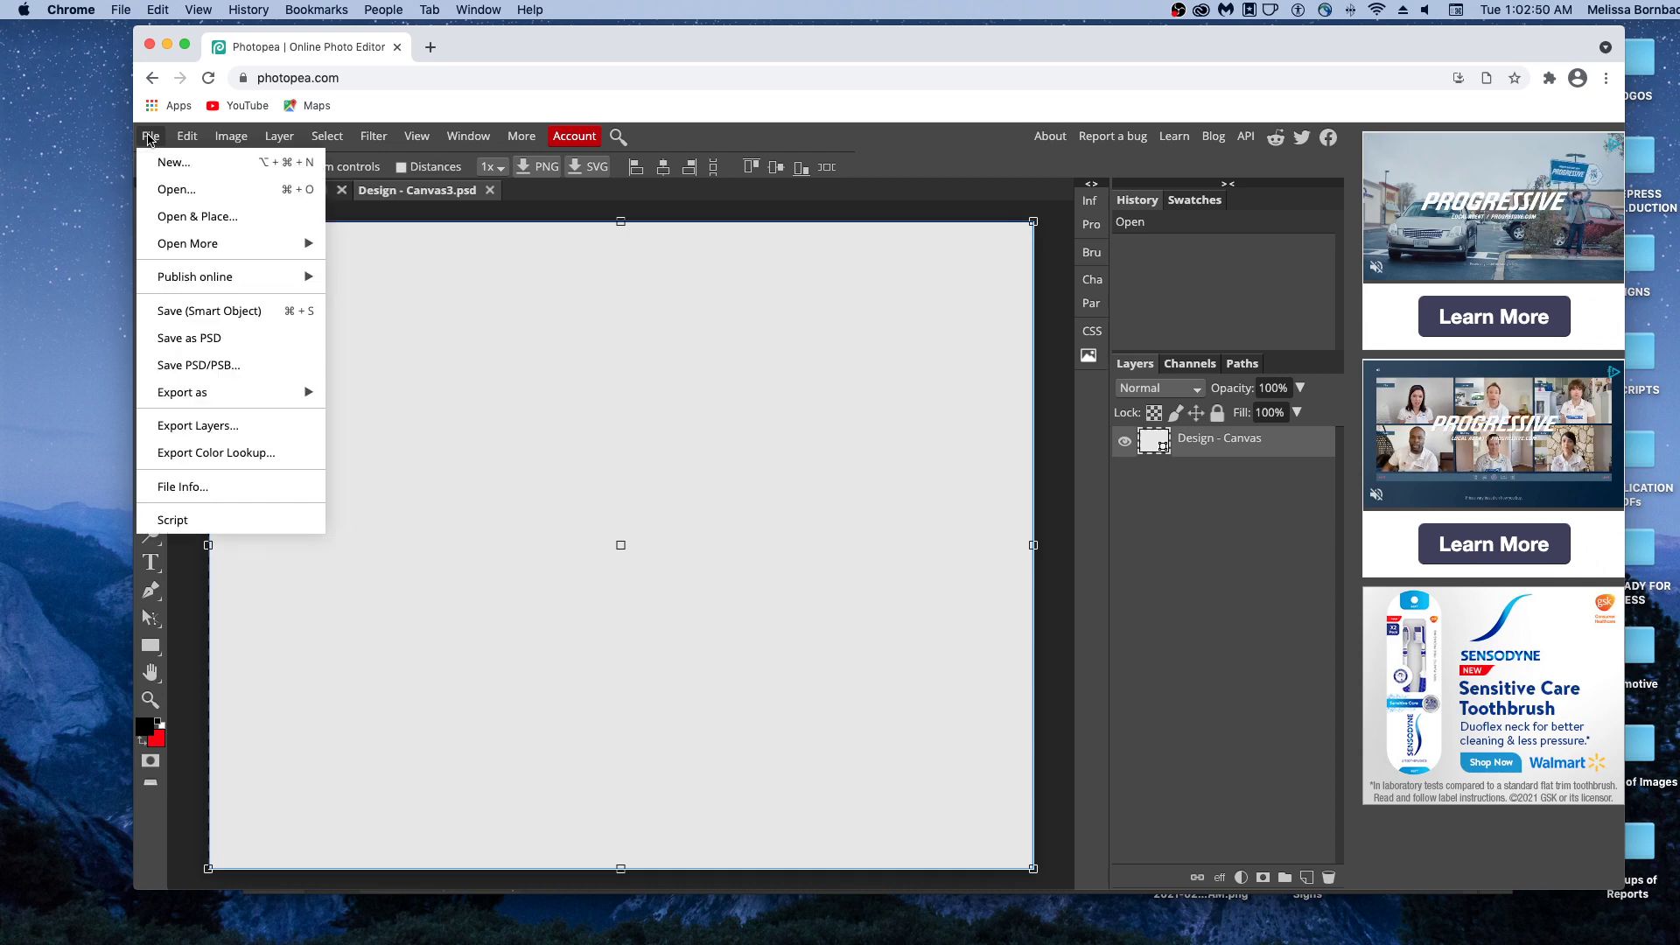
{"action": "left_click", "coordinate": [162, 191]}
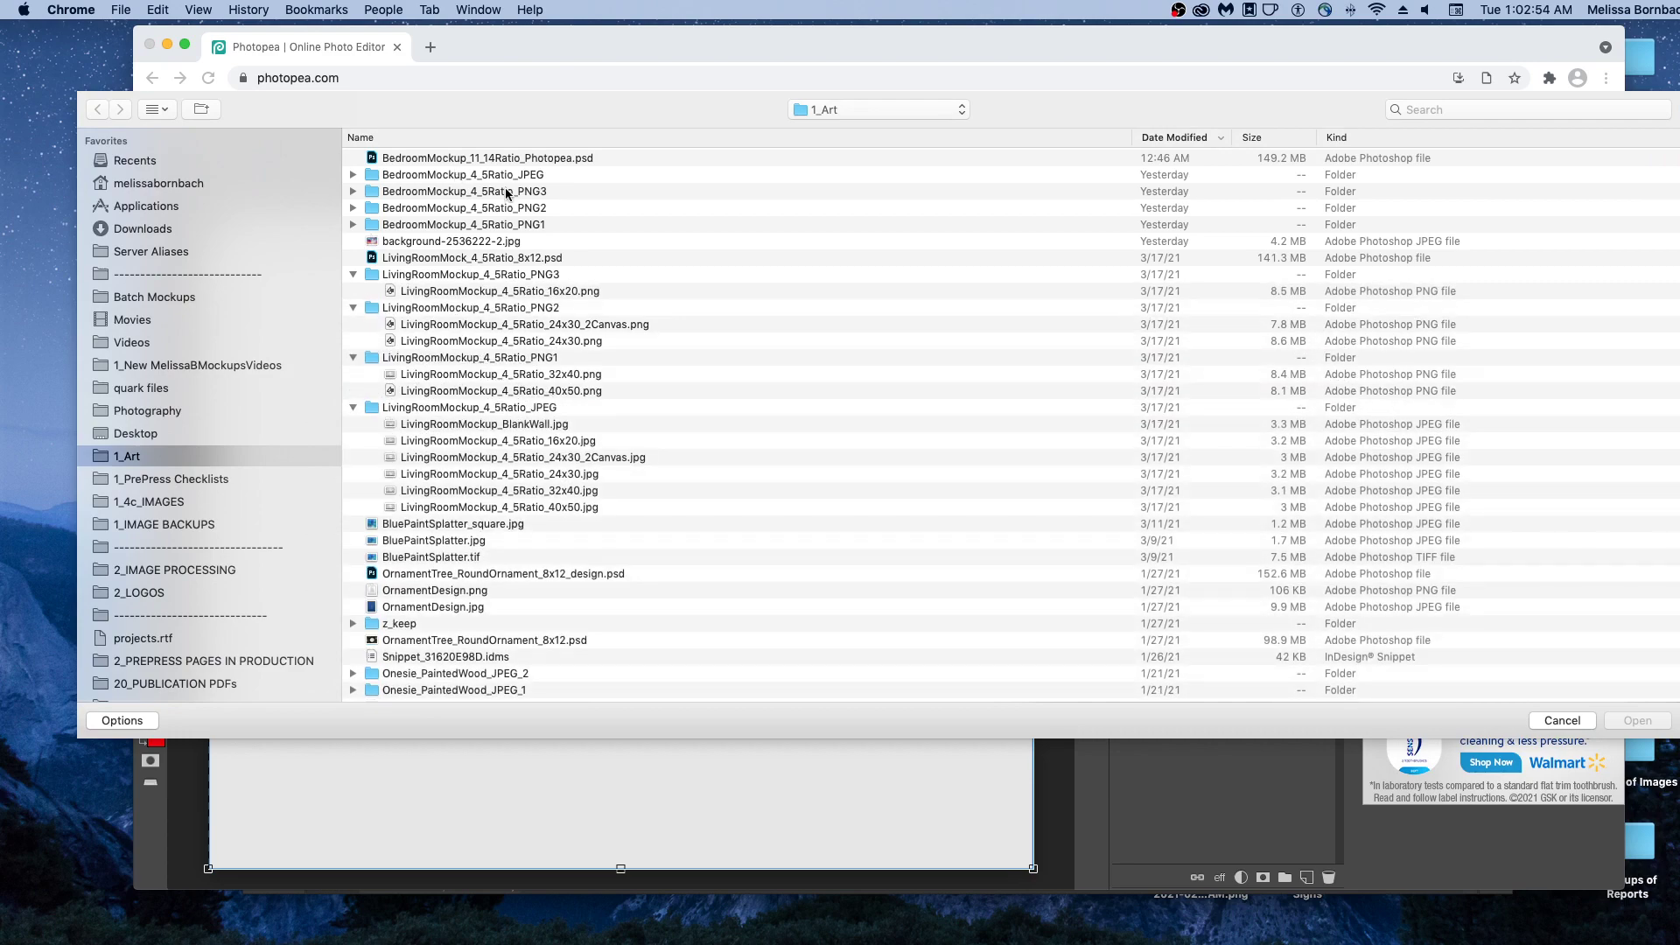
{"action": "double_click", "coordinate": [471, 241]}
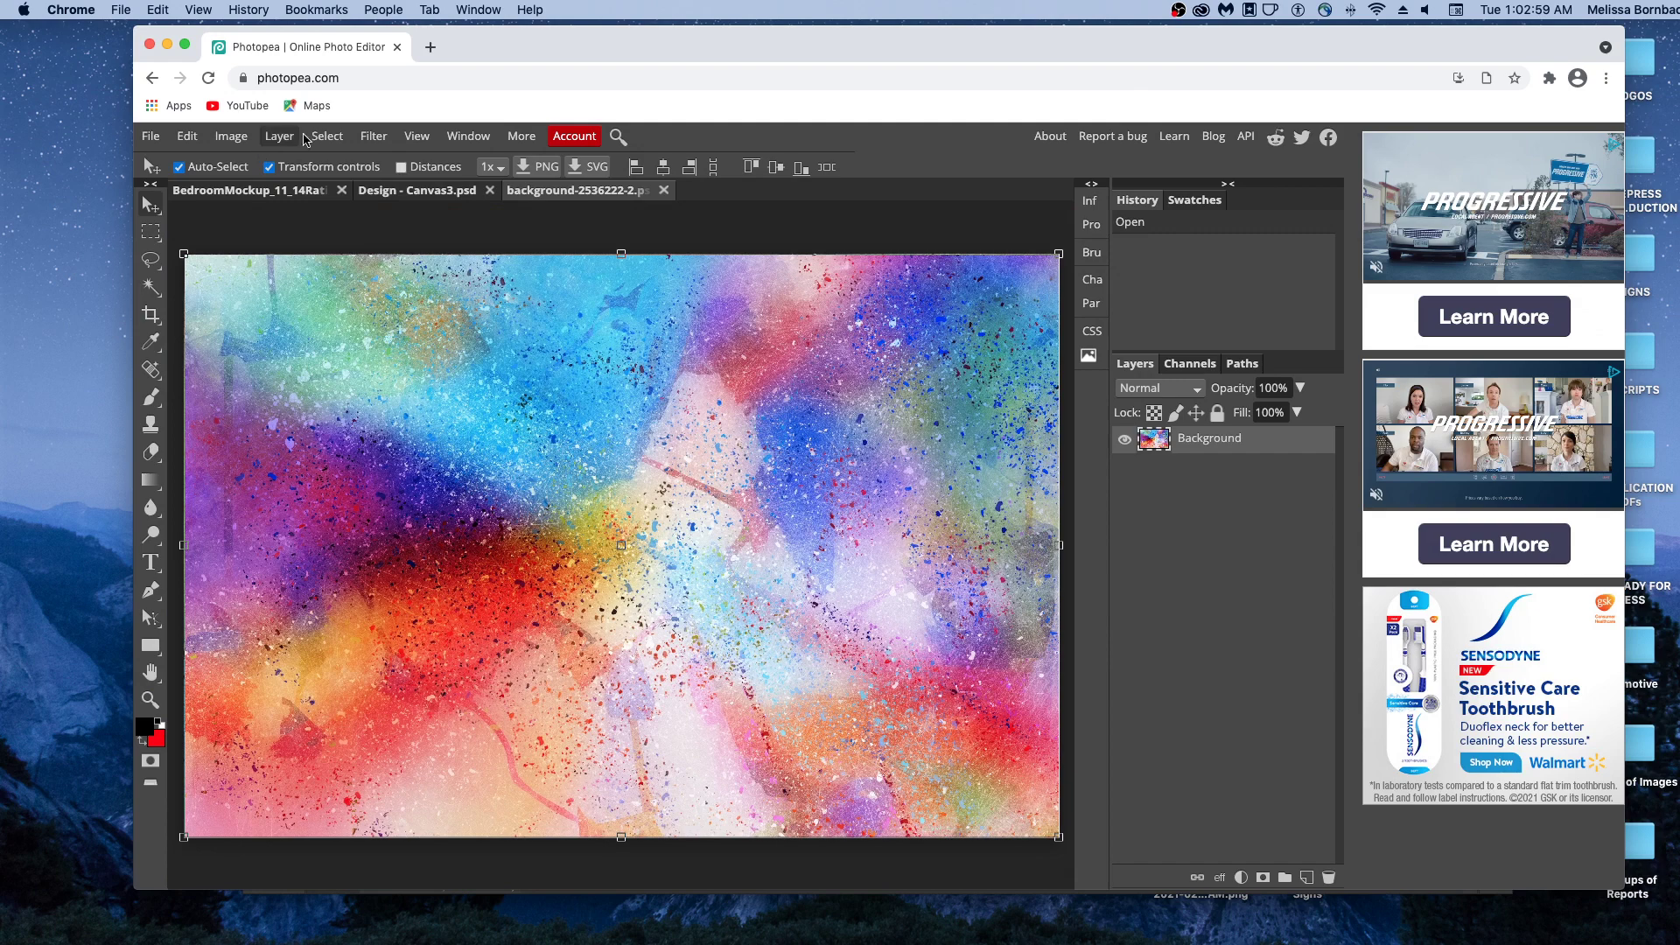
- Select all of the splatter image and copy it
{"action": "left_click", "coordinate": [322, 138]}
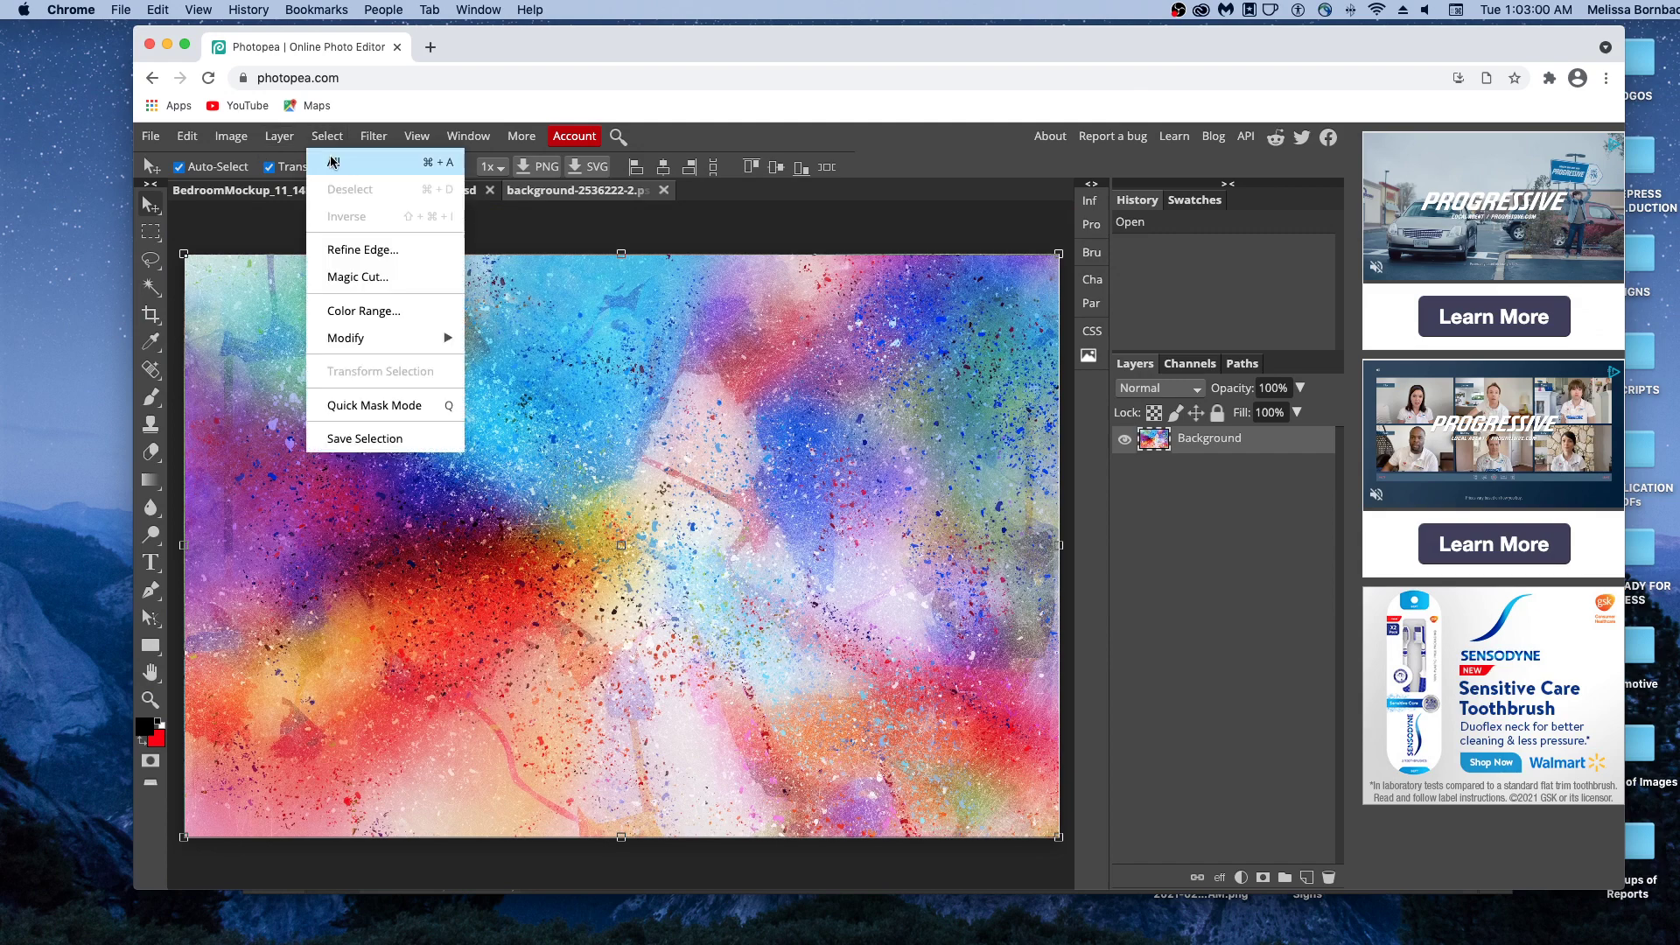
{"action": "left_click", "coordinate": [333, 163]}
{"action": "left_click", "coordinate": [187, 136]}
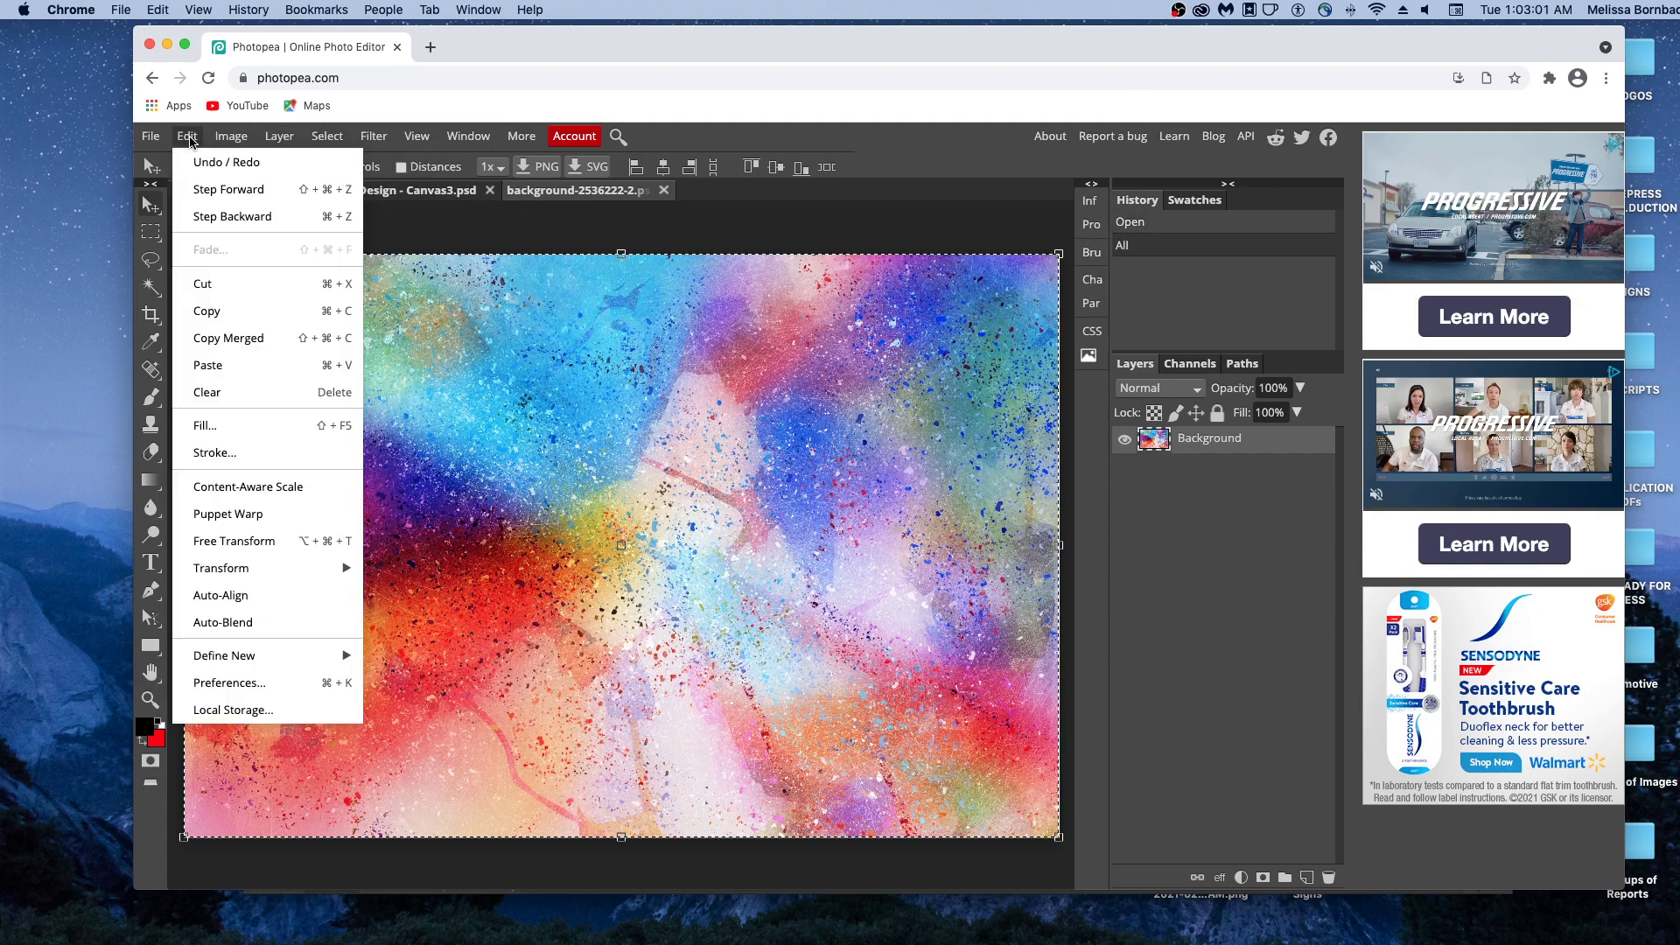
{"action": "left_click", "coordinate": [263, 313]}
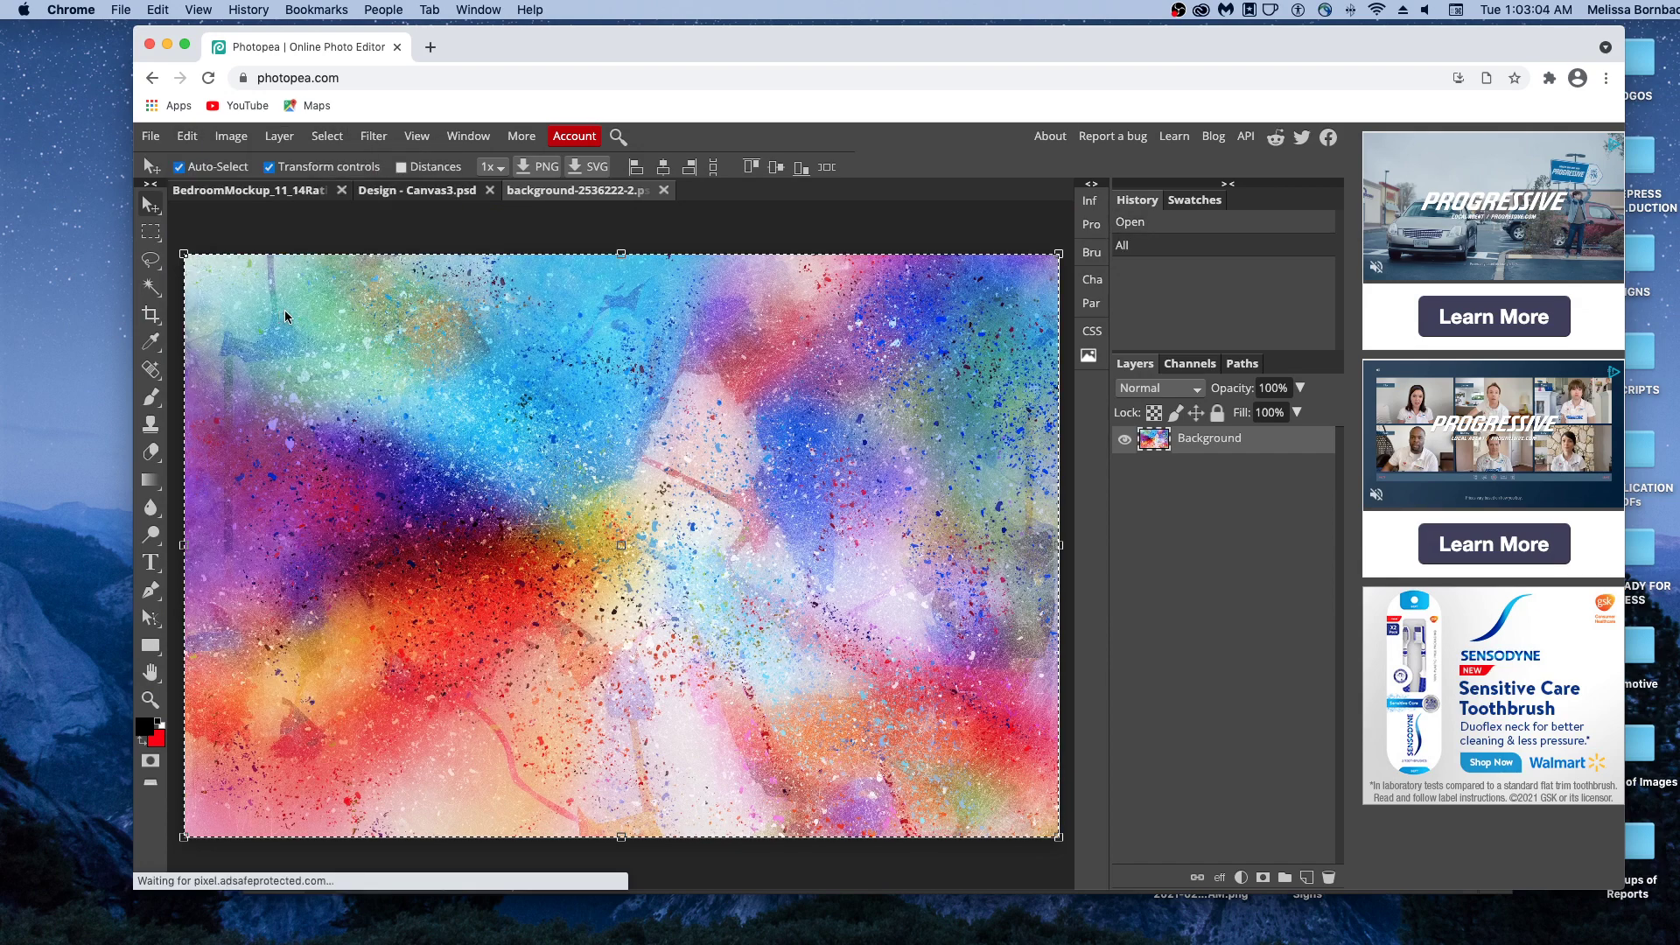
- Paste the splatter image into Design - Canvas3 twice, as Layer 1 and Layer 2, and zoom out
{"action": "left_click", "coordinate": [397, 191]}
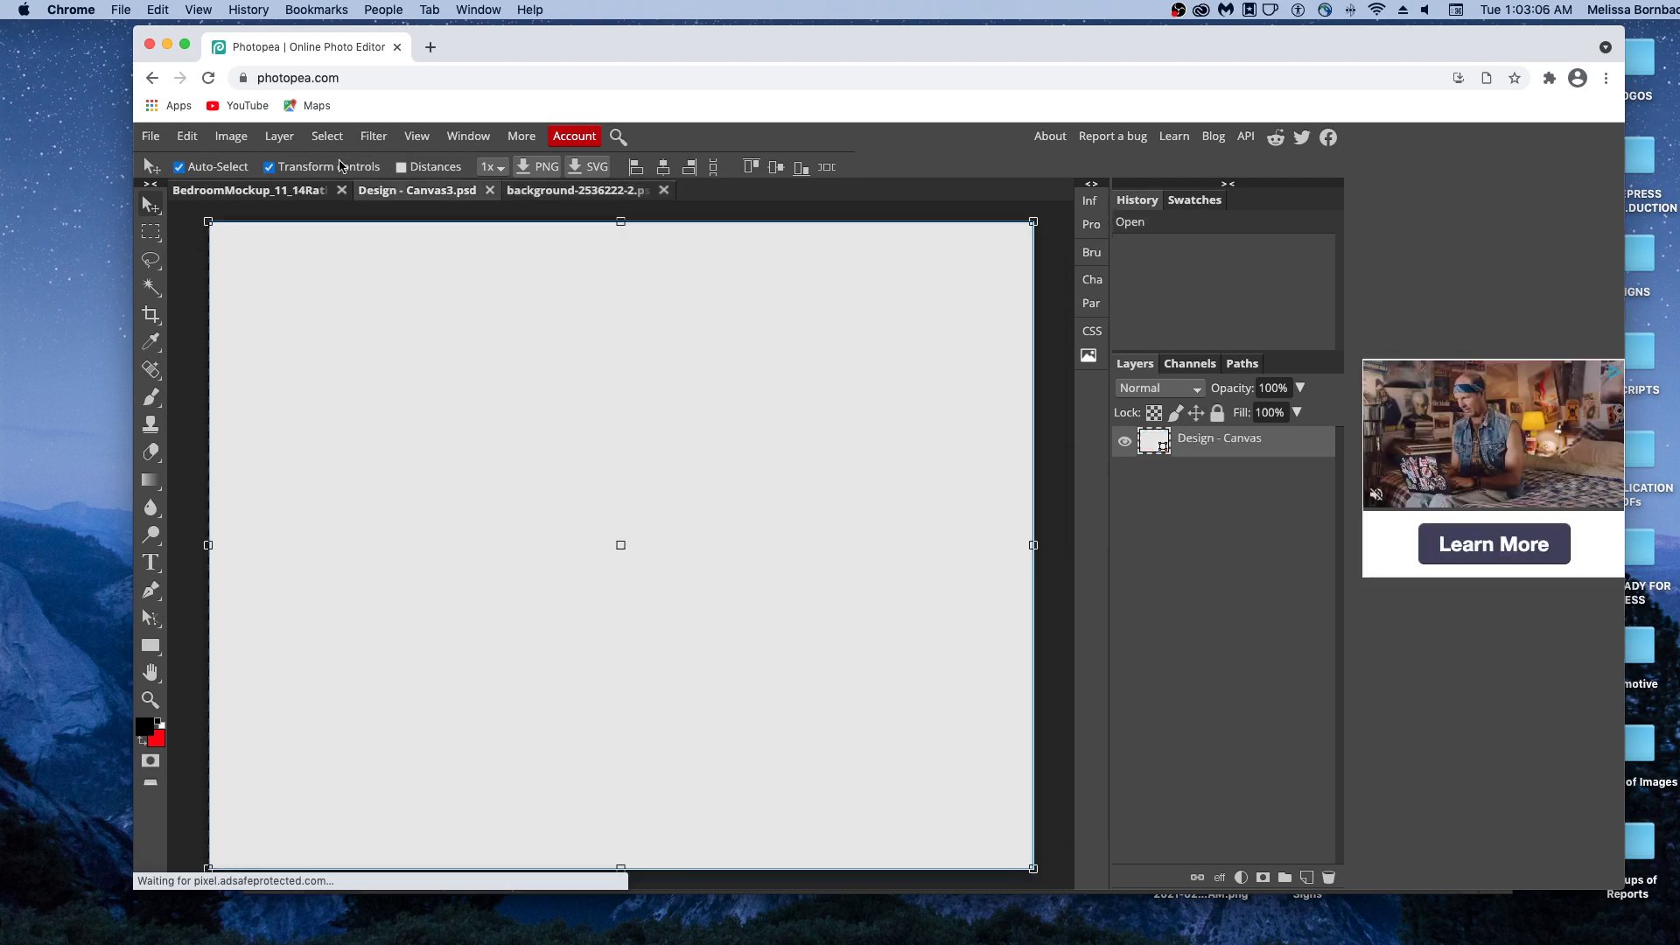
{"action": "left_click", "coordinate": [186, 137]}
{"action": "left_click", "coordinate": [267, 364]}
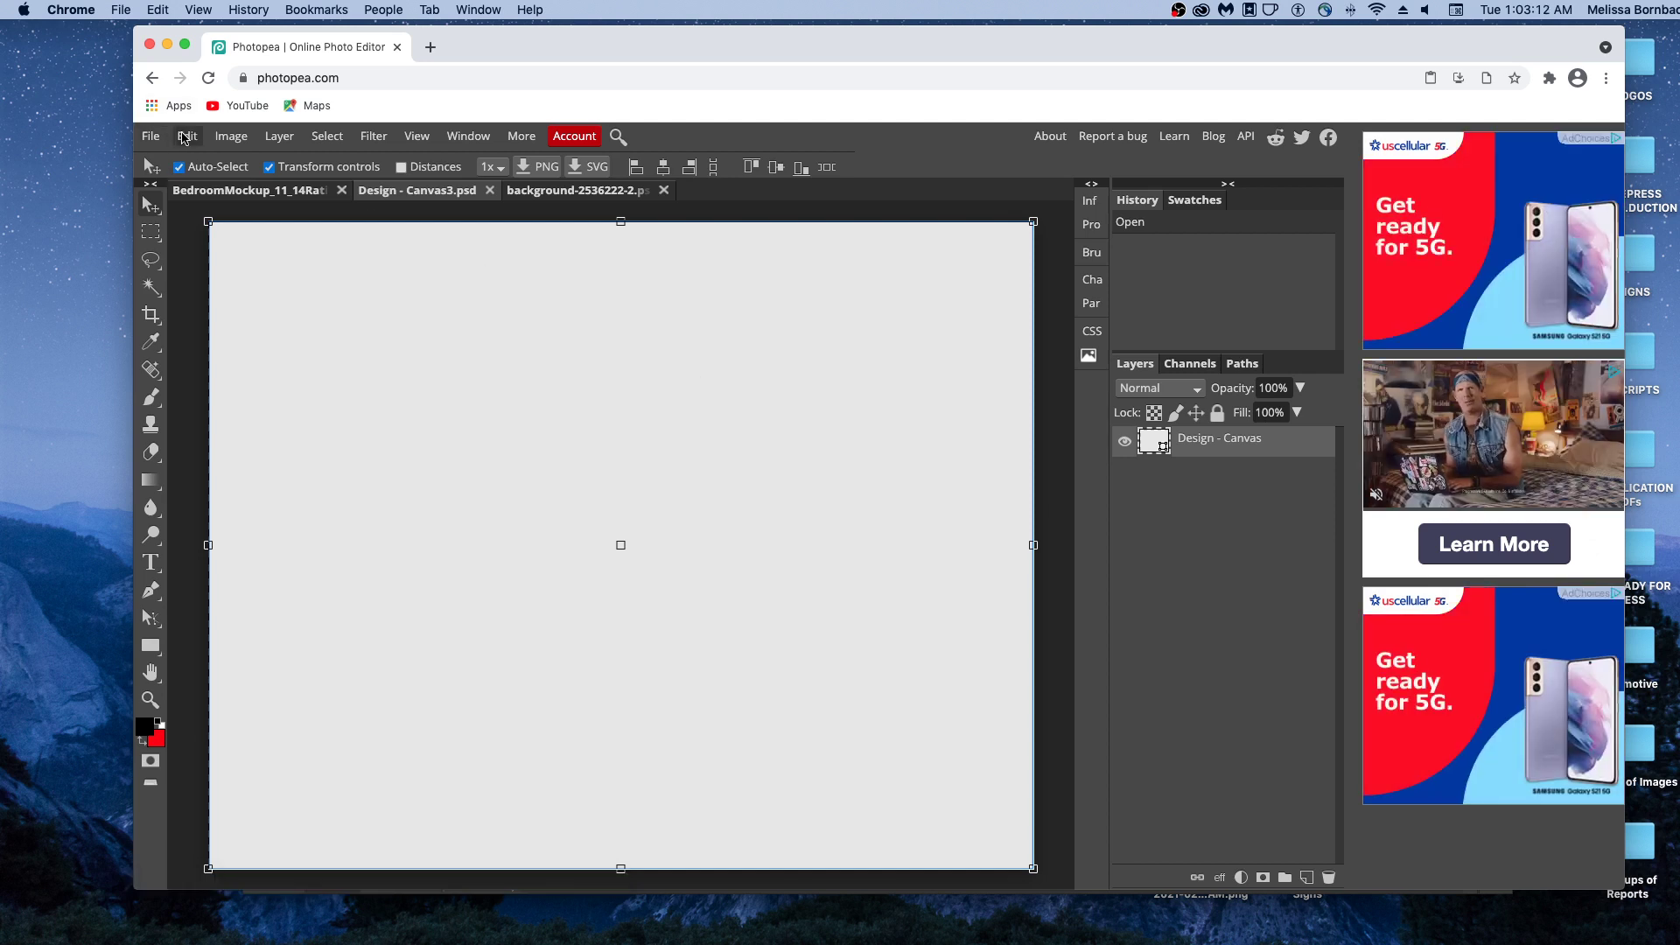
{"action": "left_click", "coordinate": [187, 135]}
{"action": "left_click", "coordinate": [252, 376]}
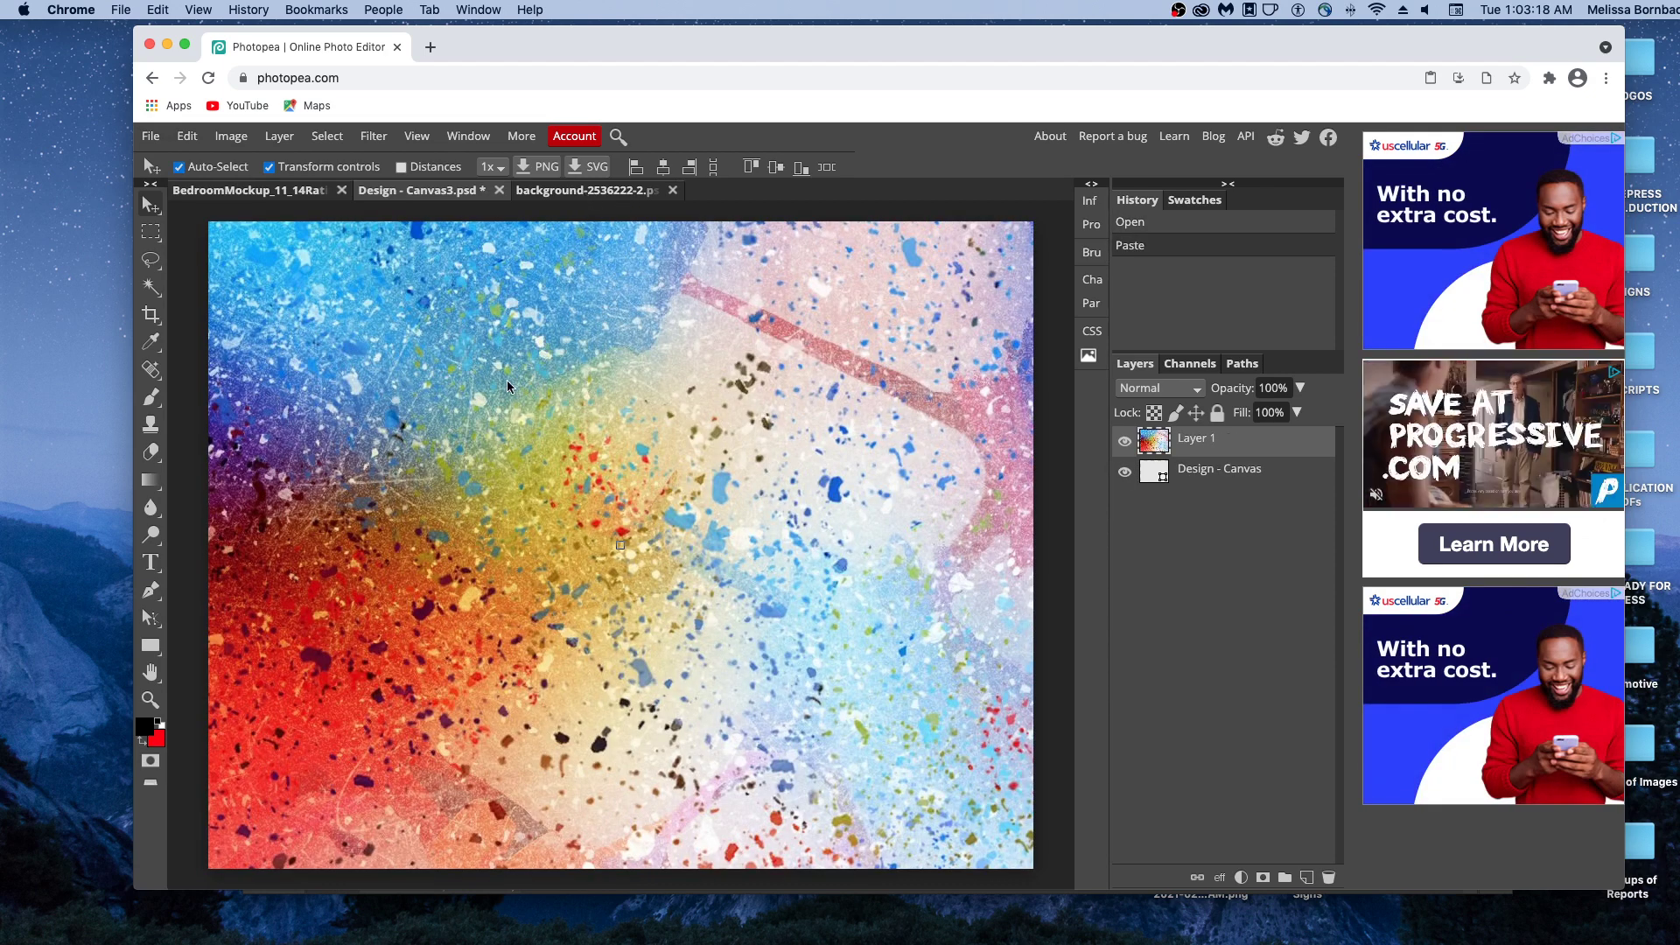
{"action": "key", "text": "super+v"}
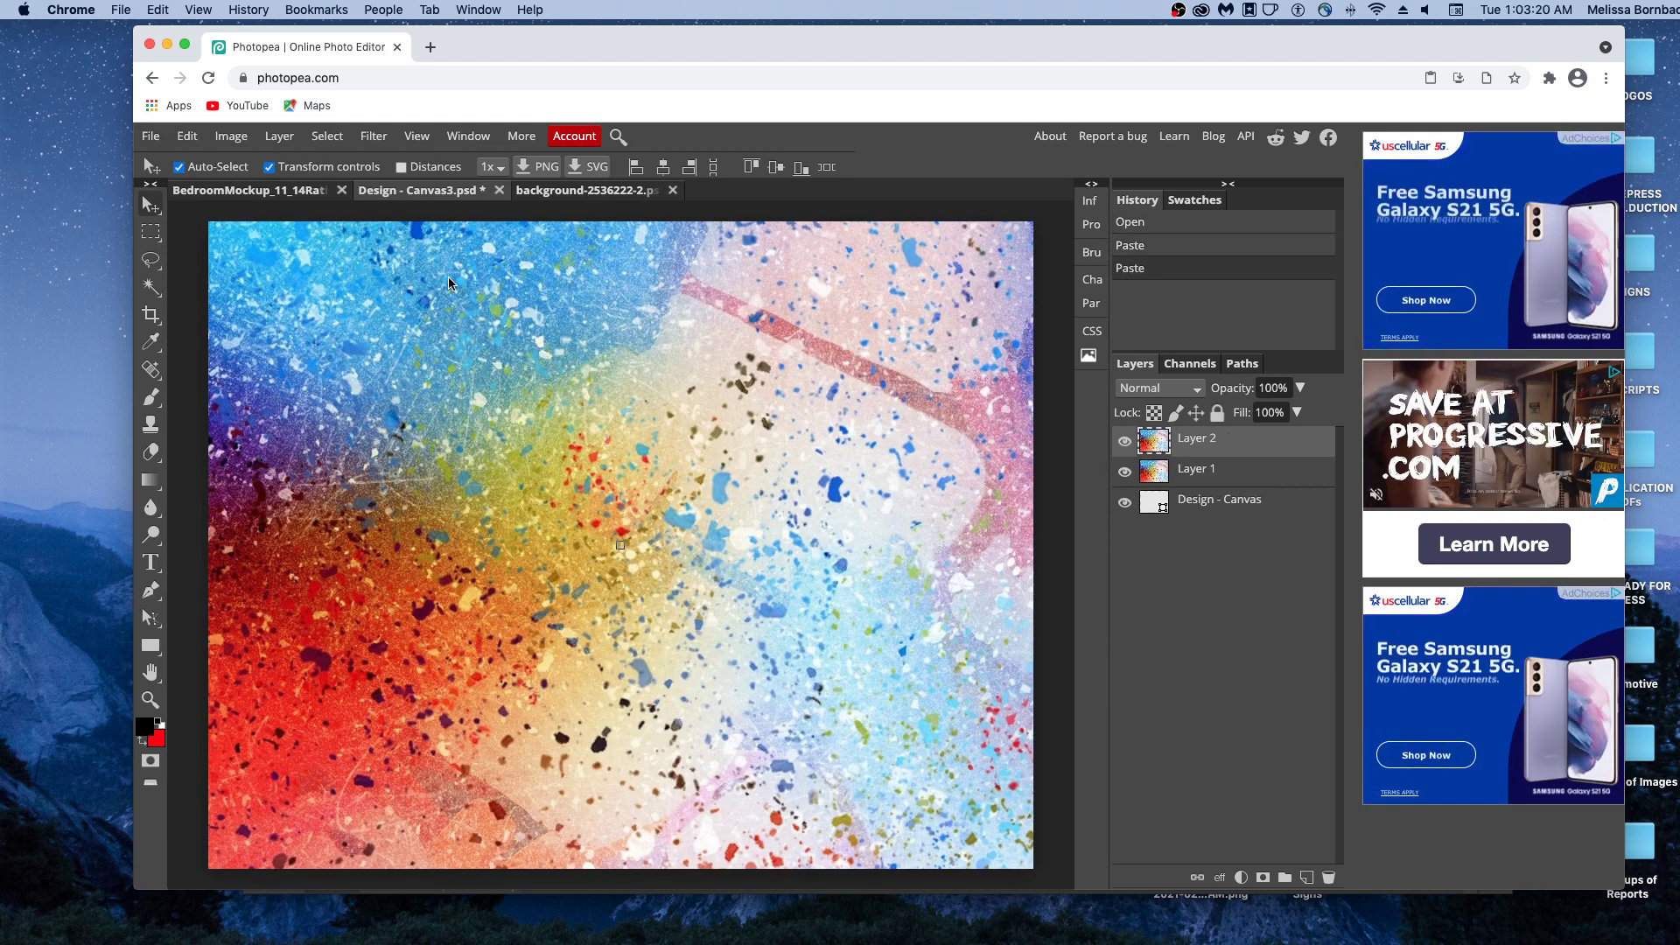
{"action": "key", "text": "super+minus"}
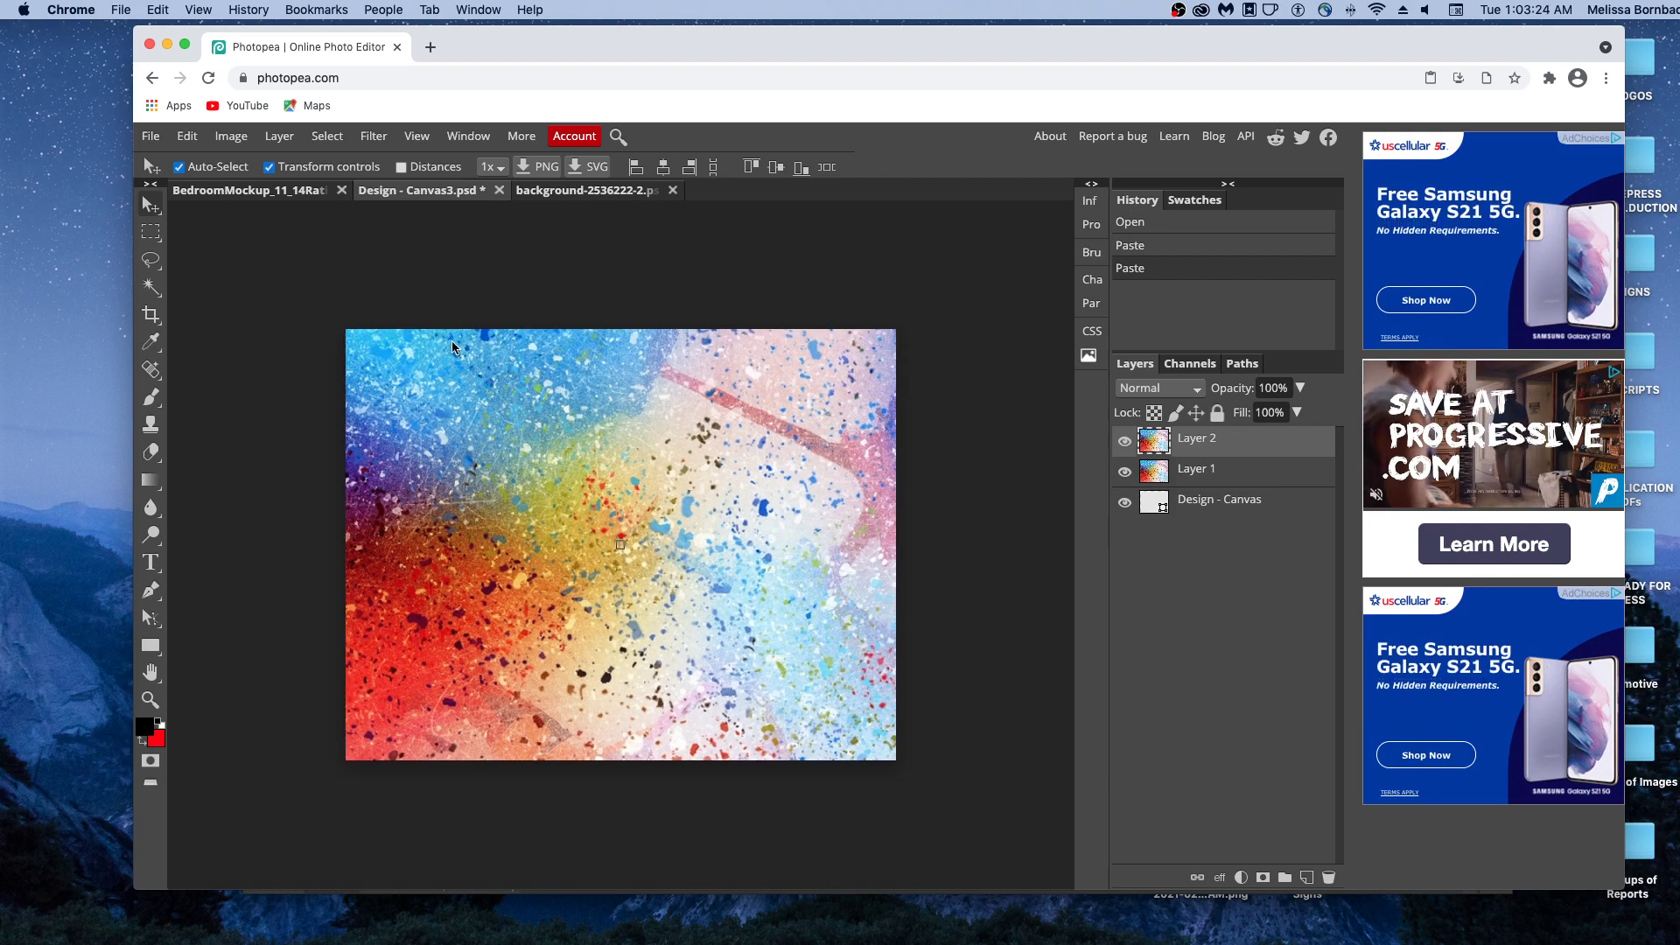
{"action": "key", "text": "super+minus"}
{"action": "key", "text": "super+minus"}
{"action": "key", "text": "super+minus"}
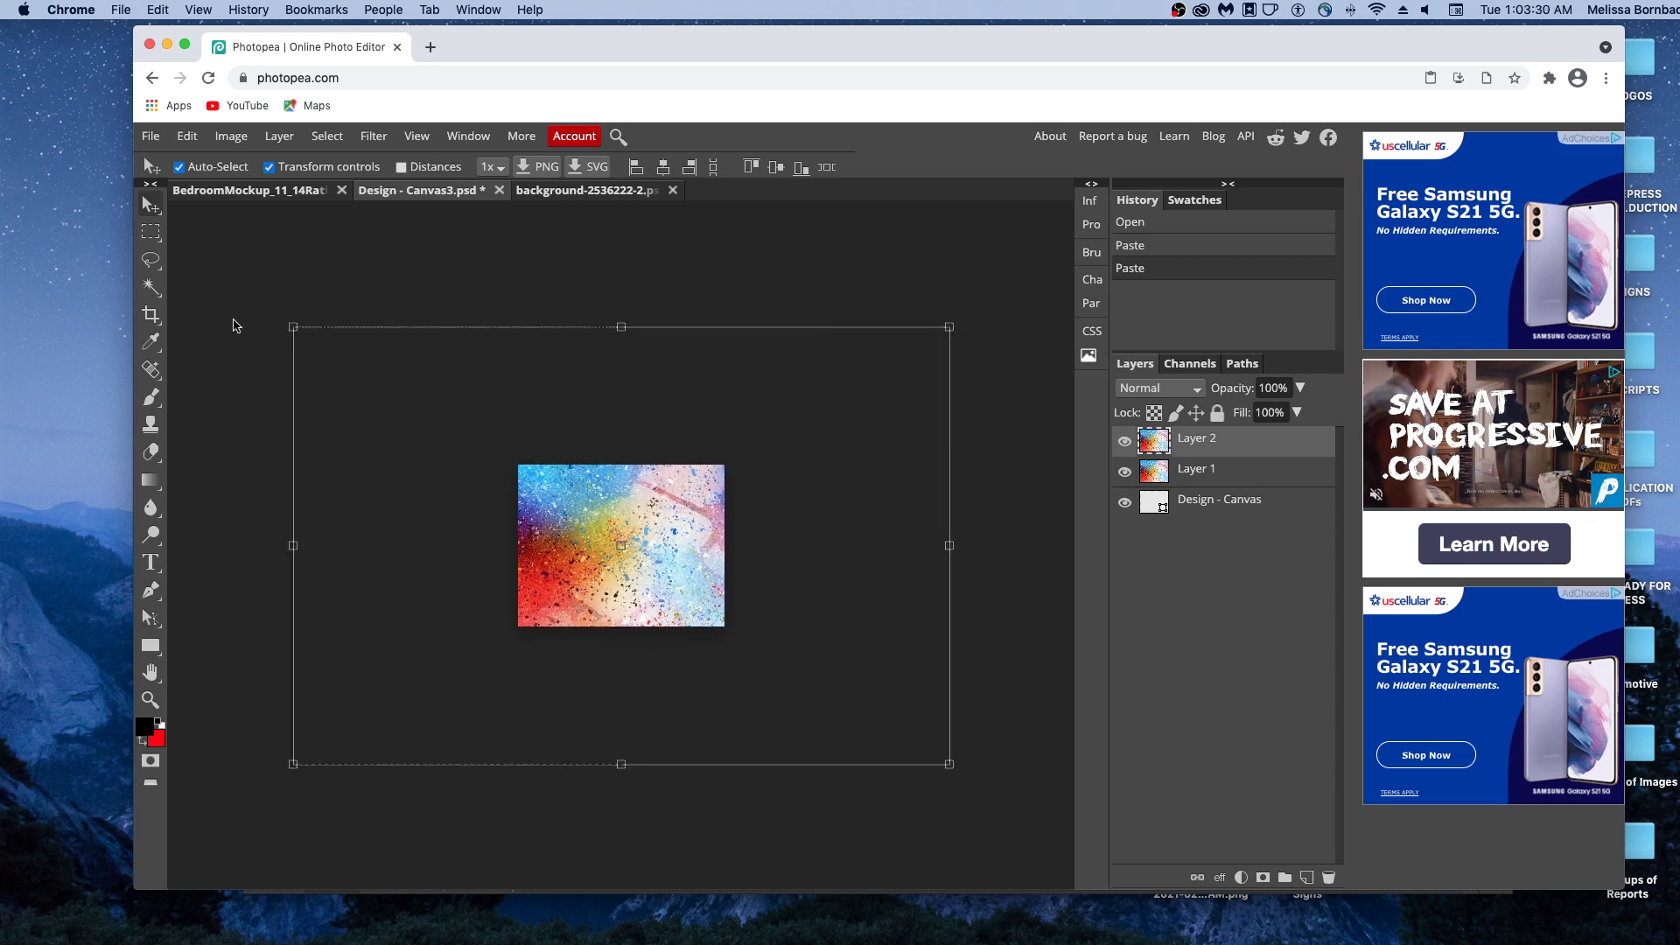
- Scale Layer 2 down to about 85%, shift it right, and save the smart object
{"action": "left_click", "coordinate": [293, 329]}
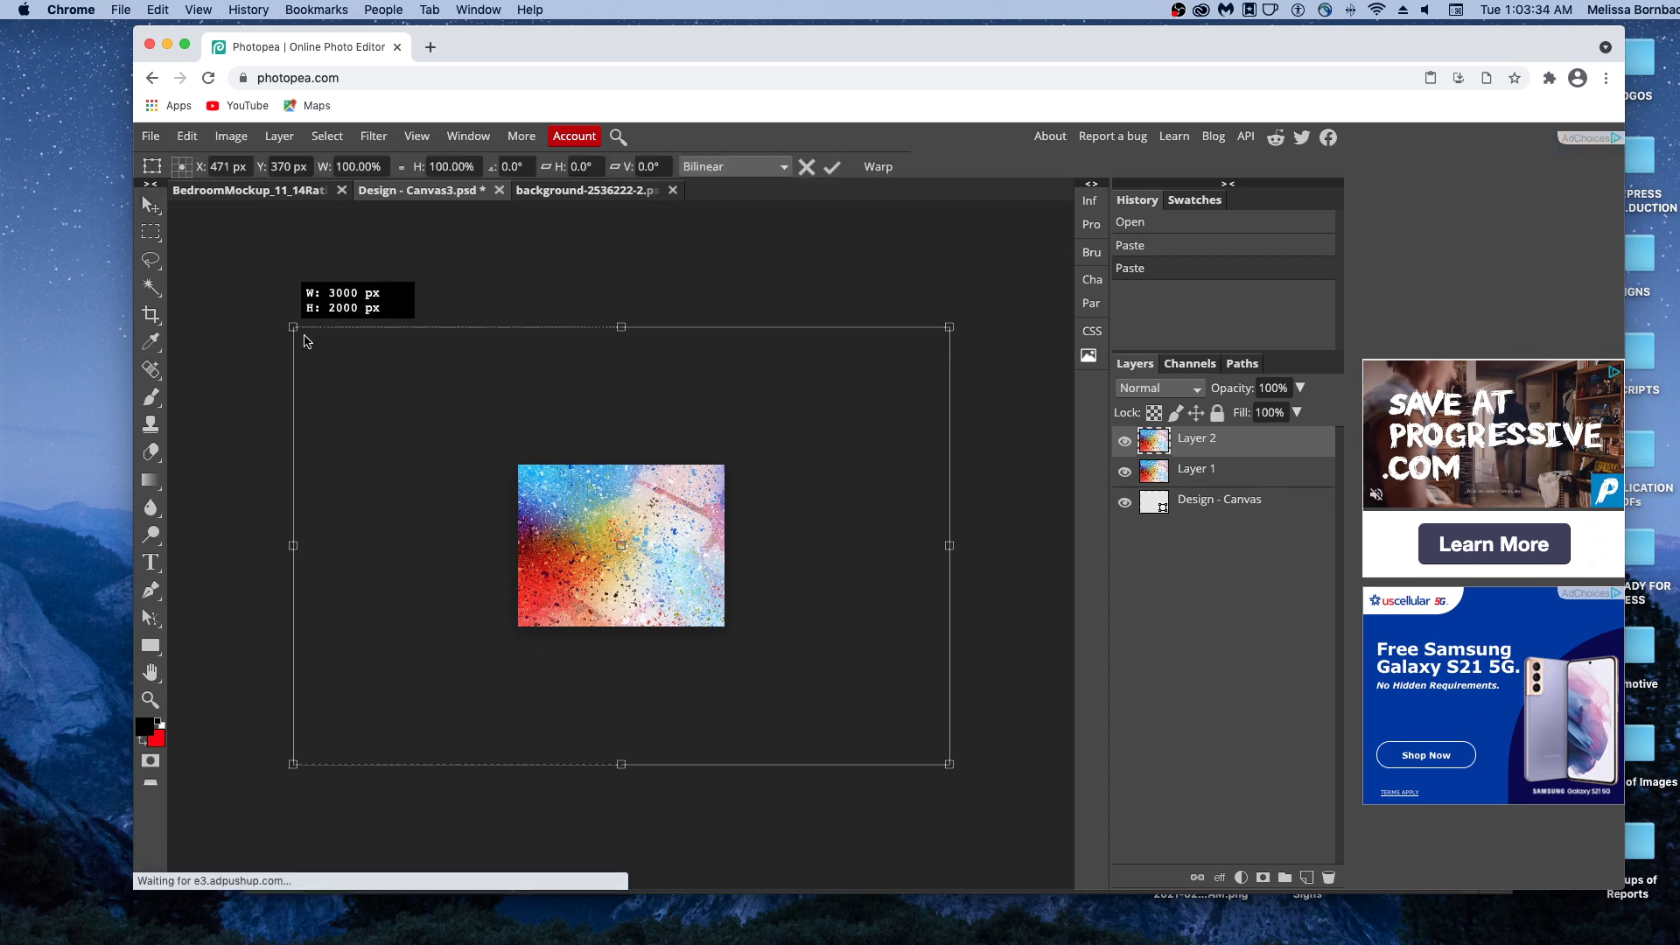
{"action": "left_click_drag", "start_coordinate": [304, 341], "coordinate": [388, 412]}
{"action": "left_click_drag", "start_coordinate": [558, 539], "coordinate": [651, 534]}
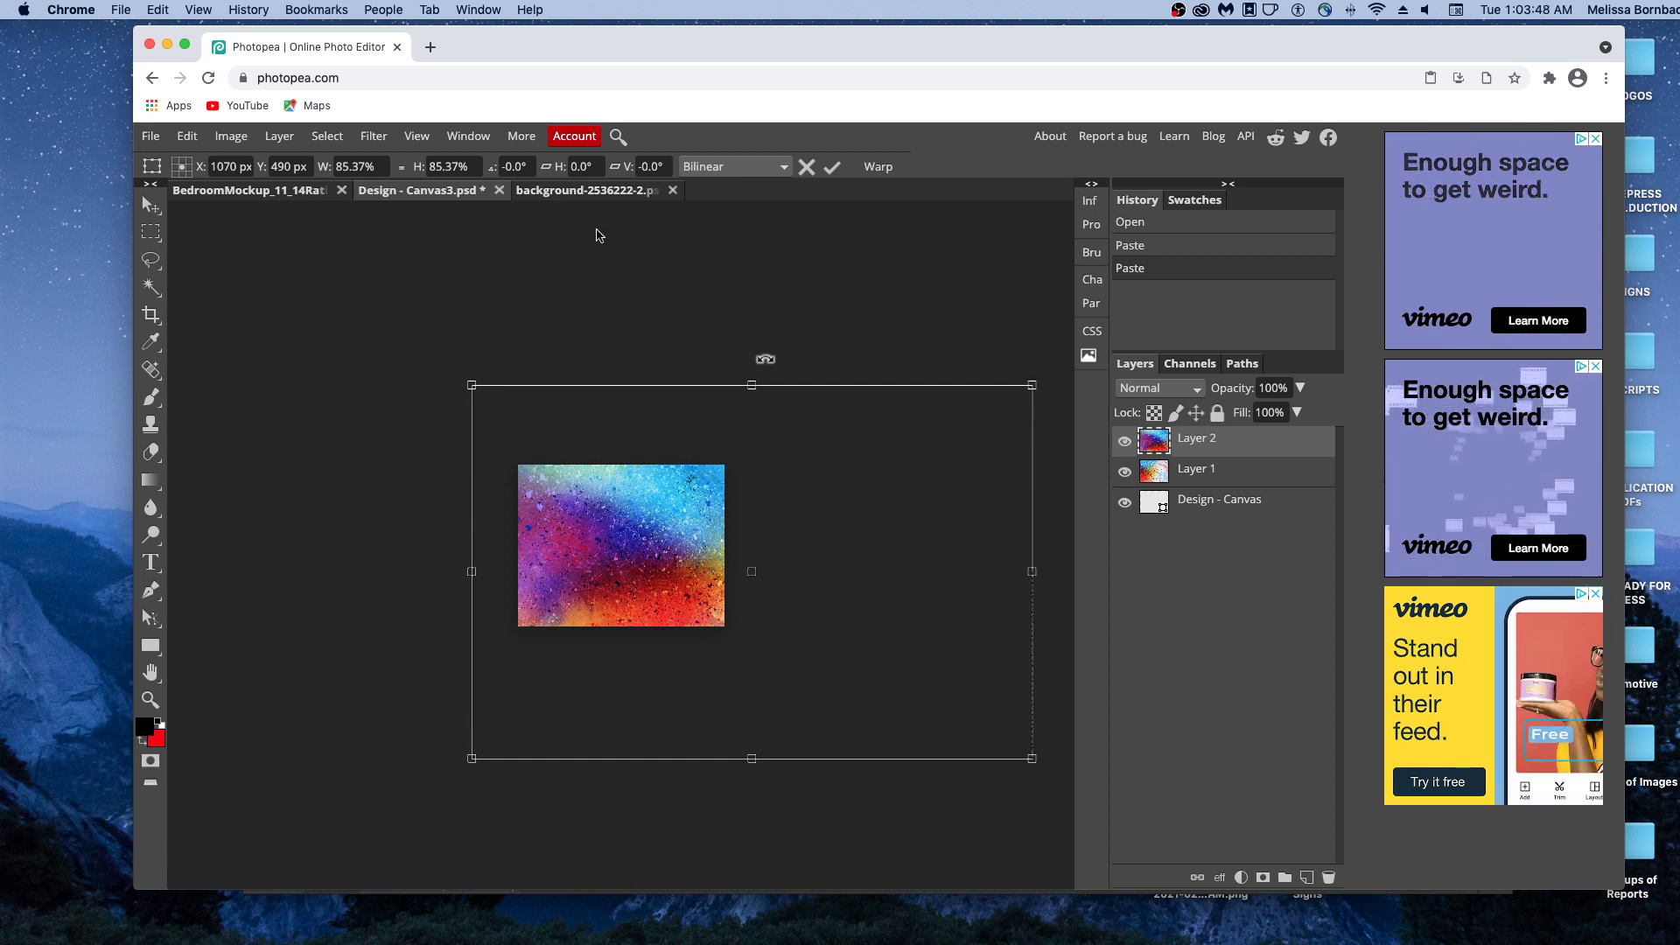
{"action": "left_click", "coordinate": [151, 138]}
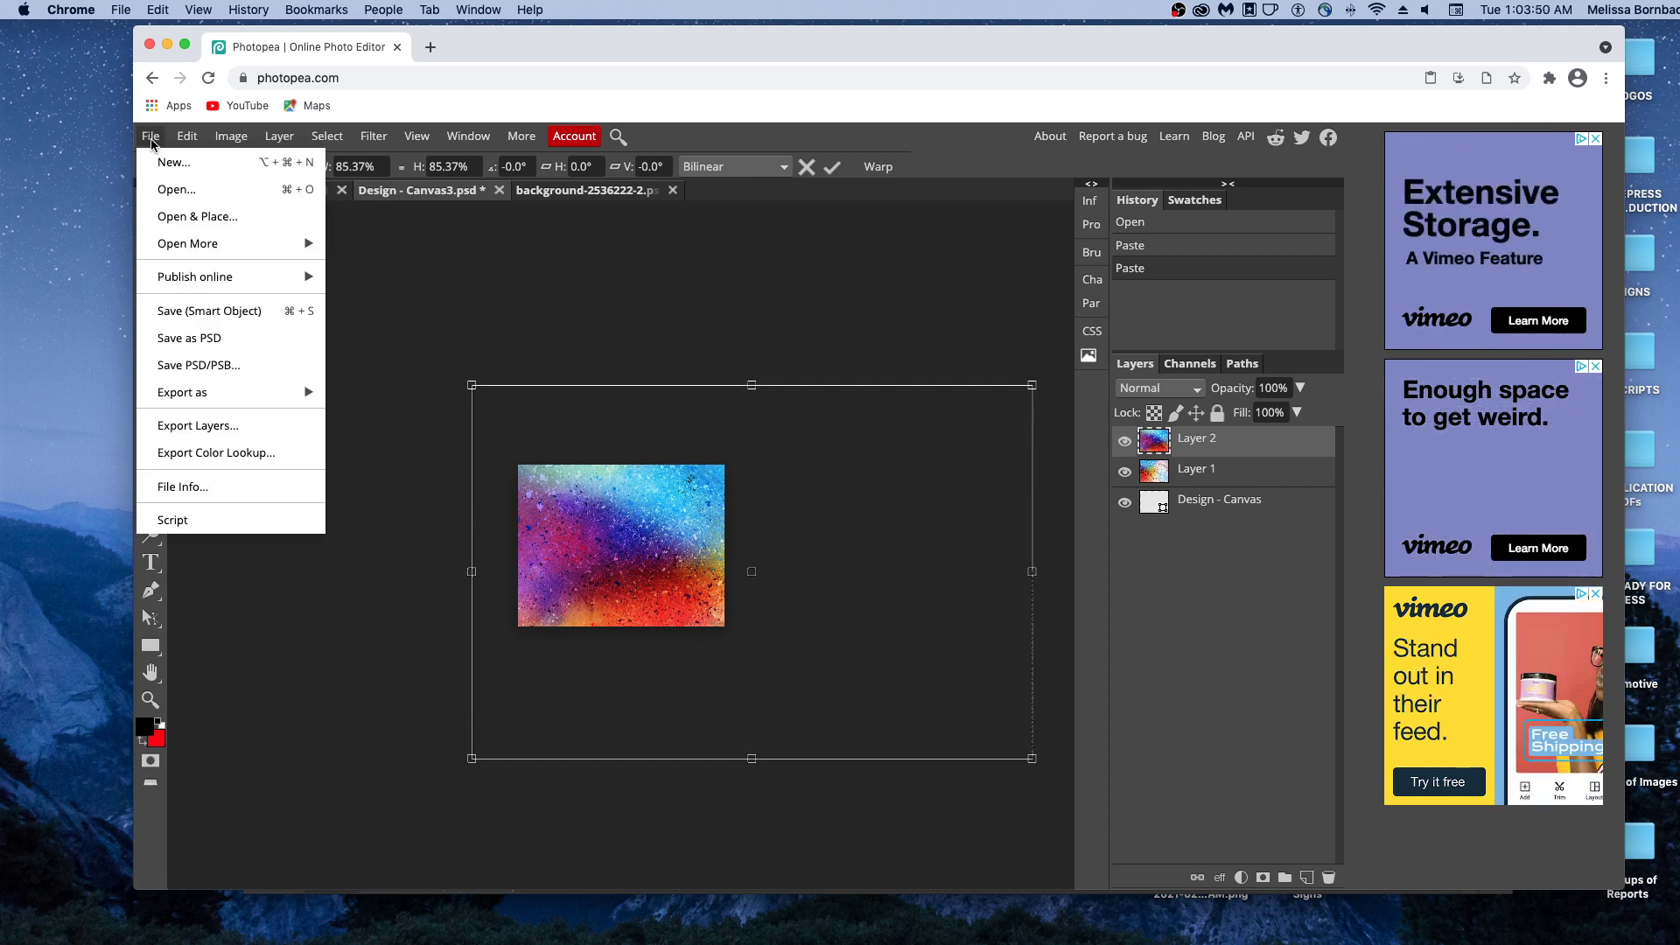
{"action": "left_click", "coordinate": [291, 318]}
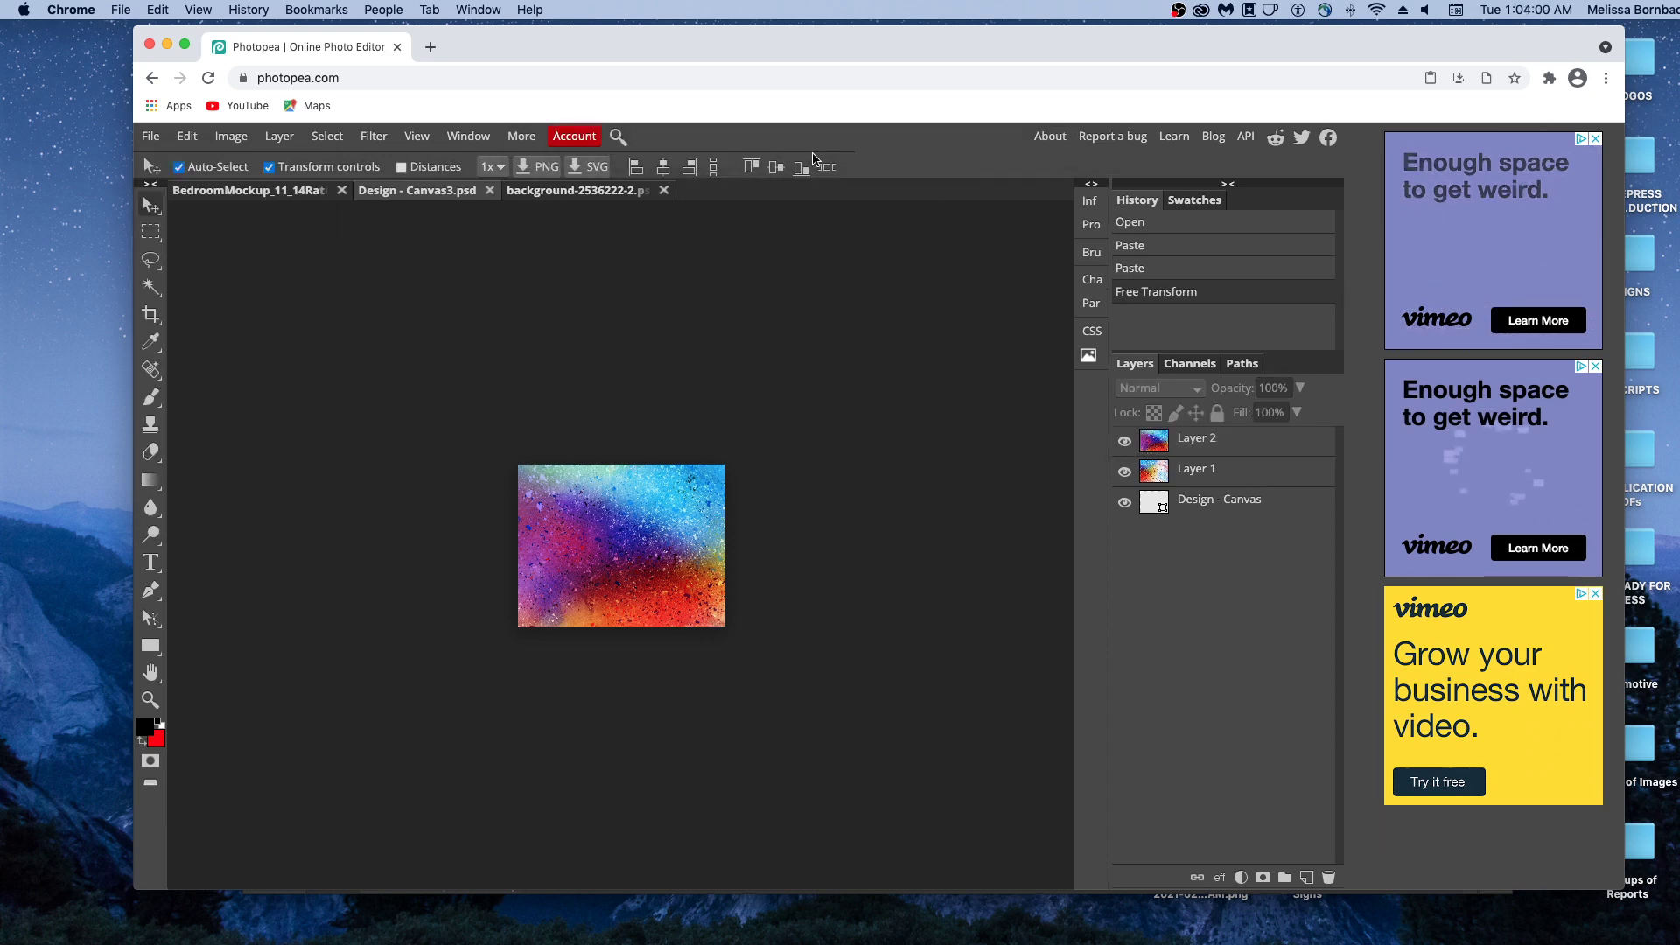
- Close the Design - Canvas3 and splatter image tabs without saving, then deselect the layer
{"action": "left_click", "coordinate": [490, 191]}
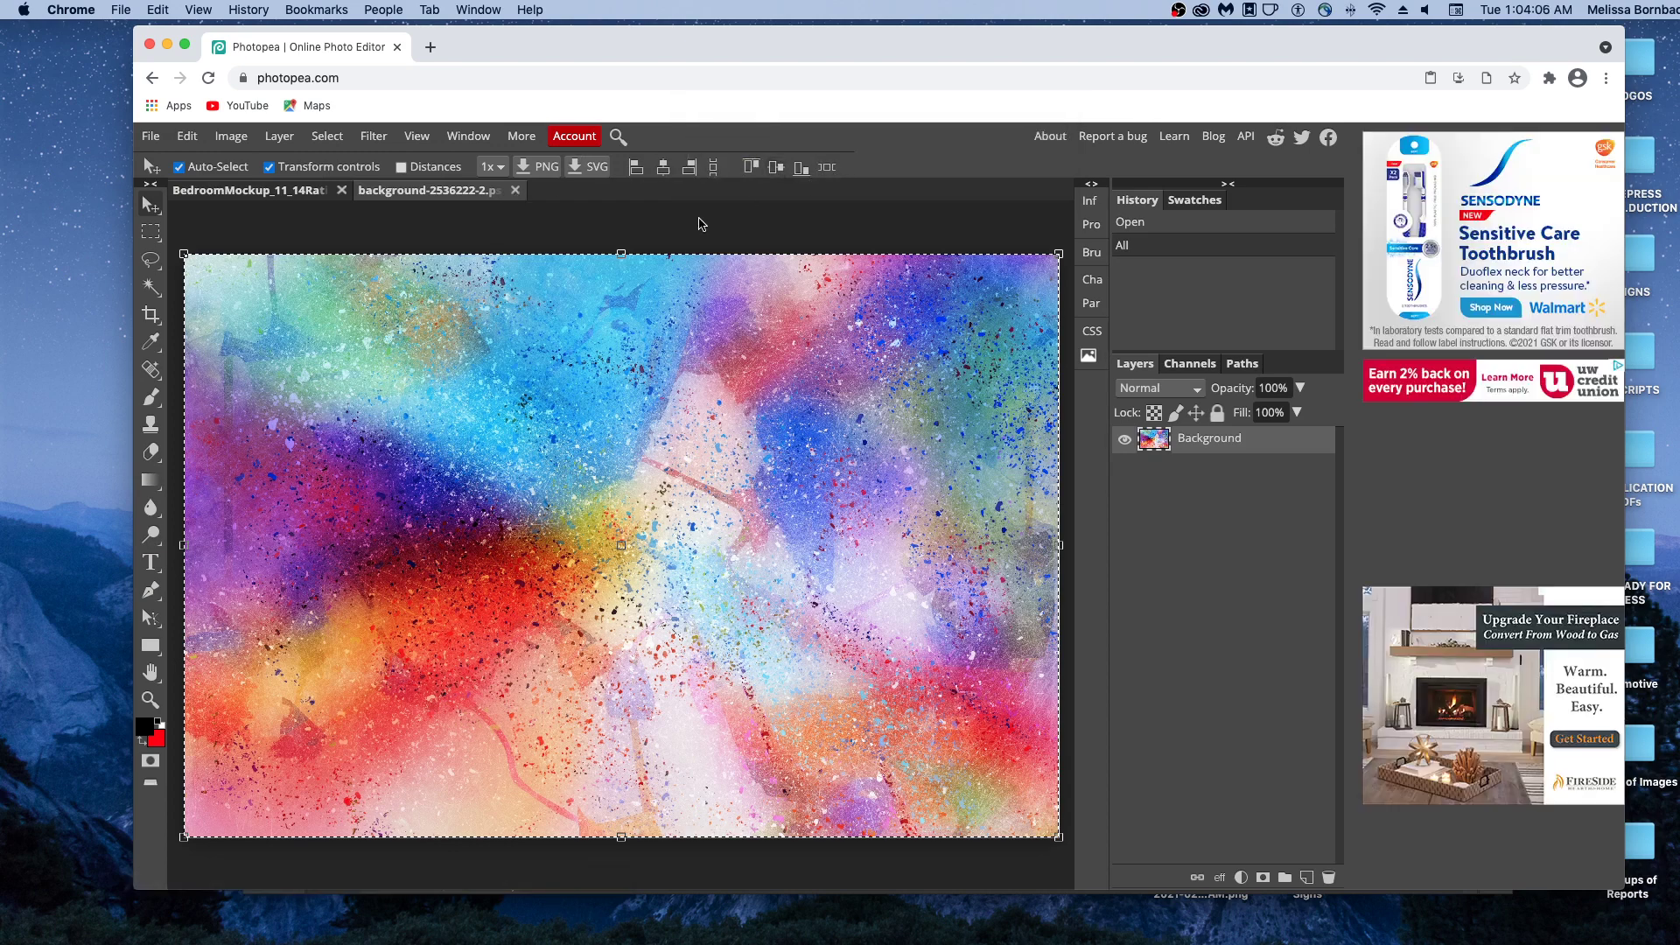
{"action": "left_click", "coordinate": [515, 190]}
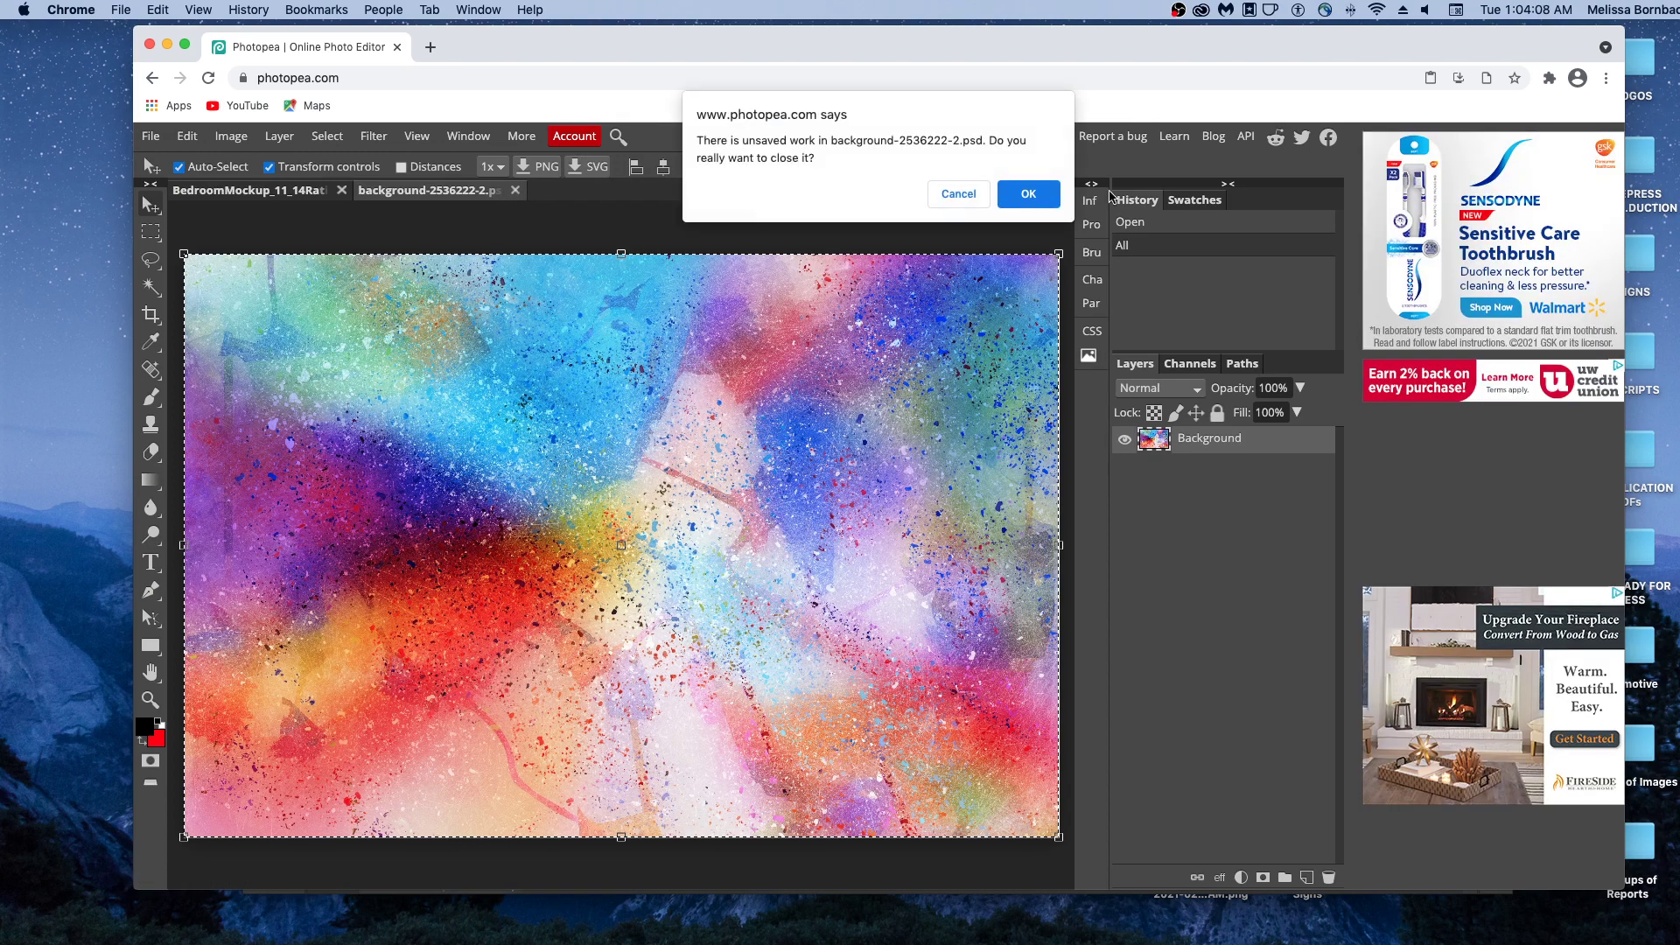
{"action": "left_click", "coordinate": [1002, 189]}
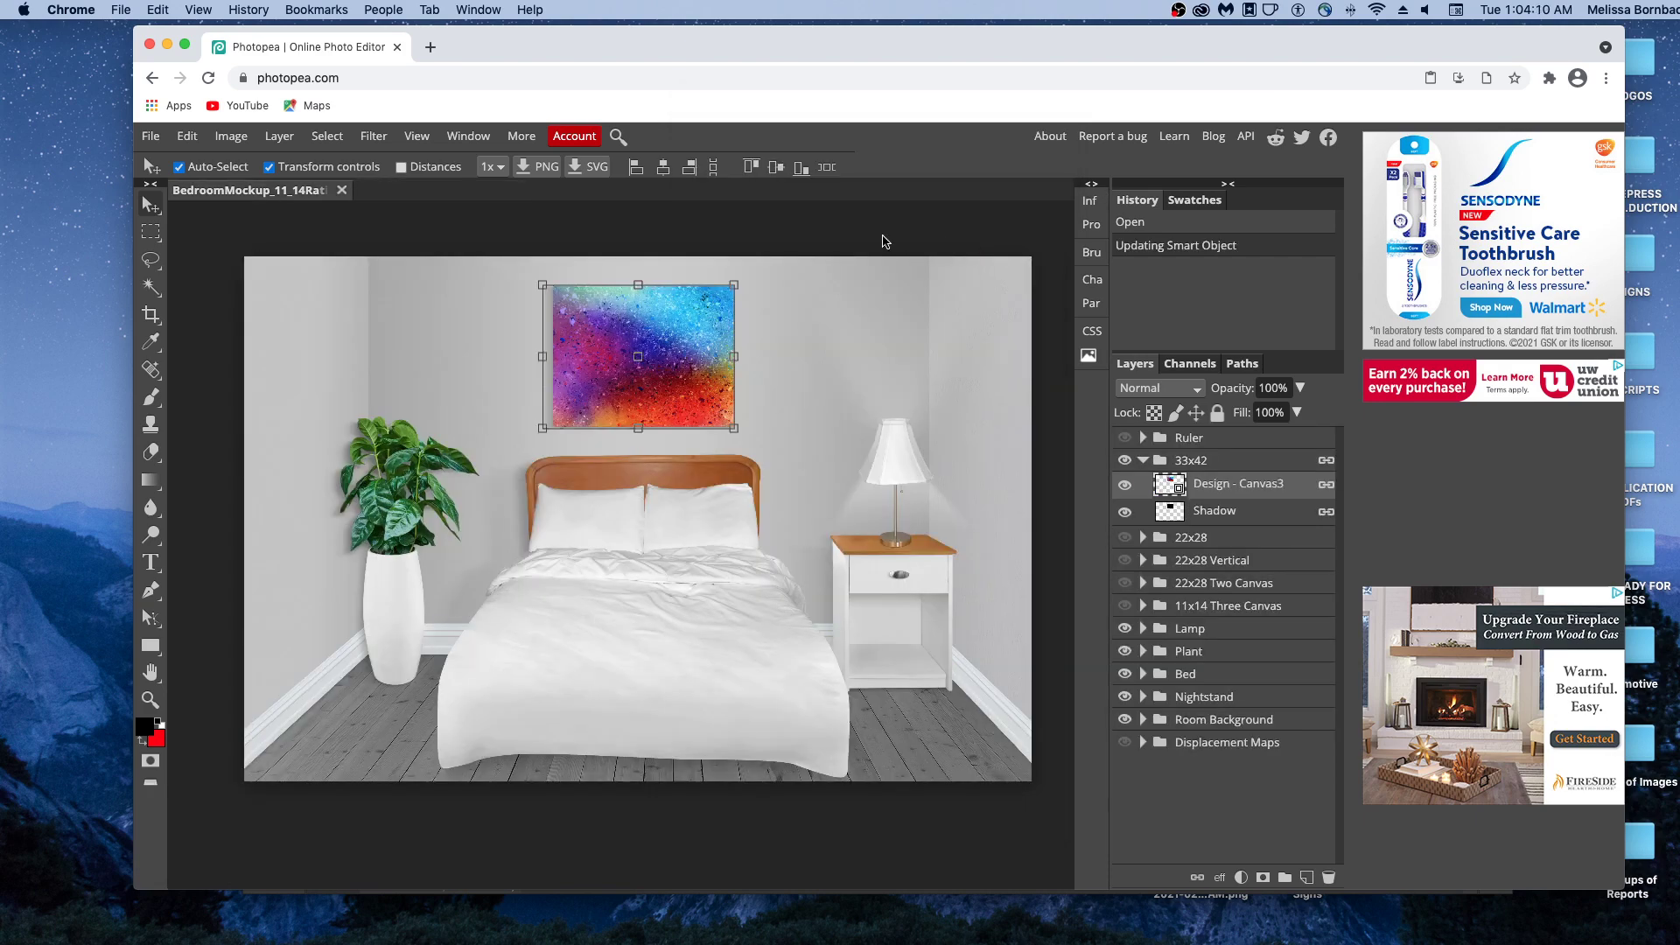
{"action": "left_click", "coordinate": [882, 240]}
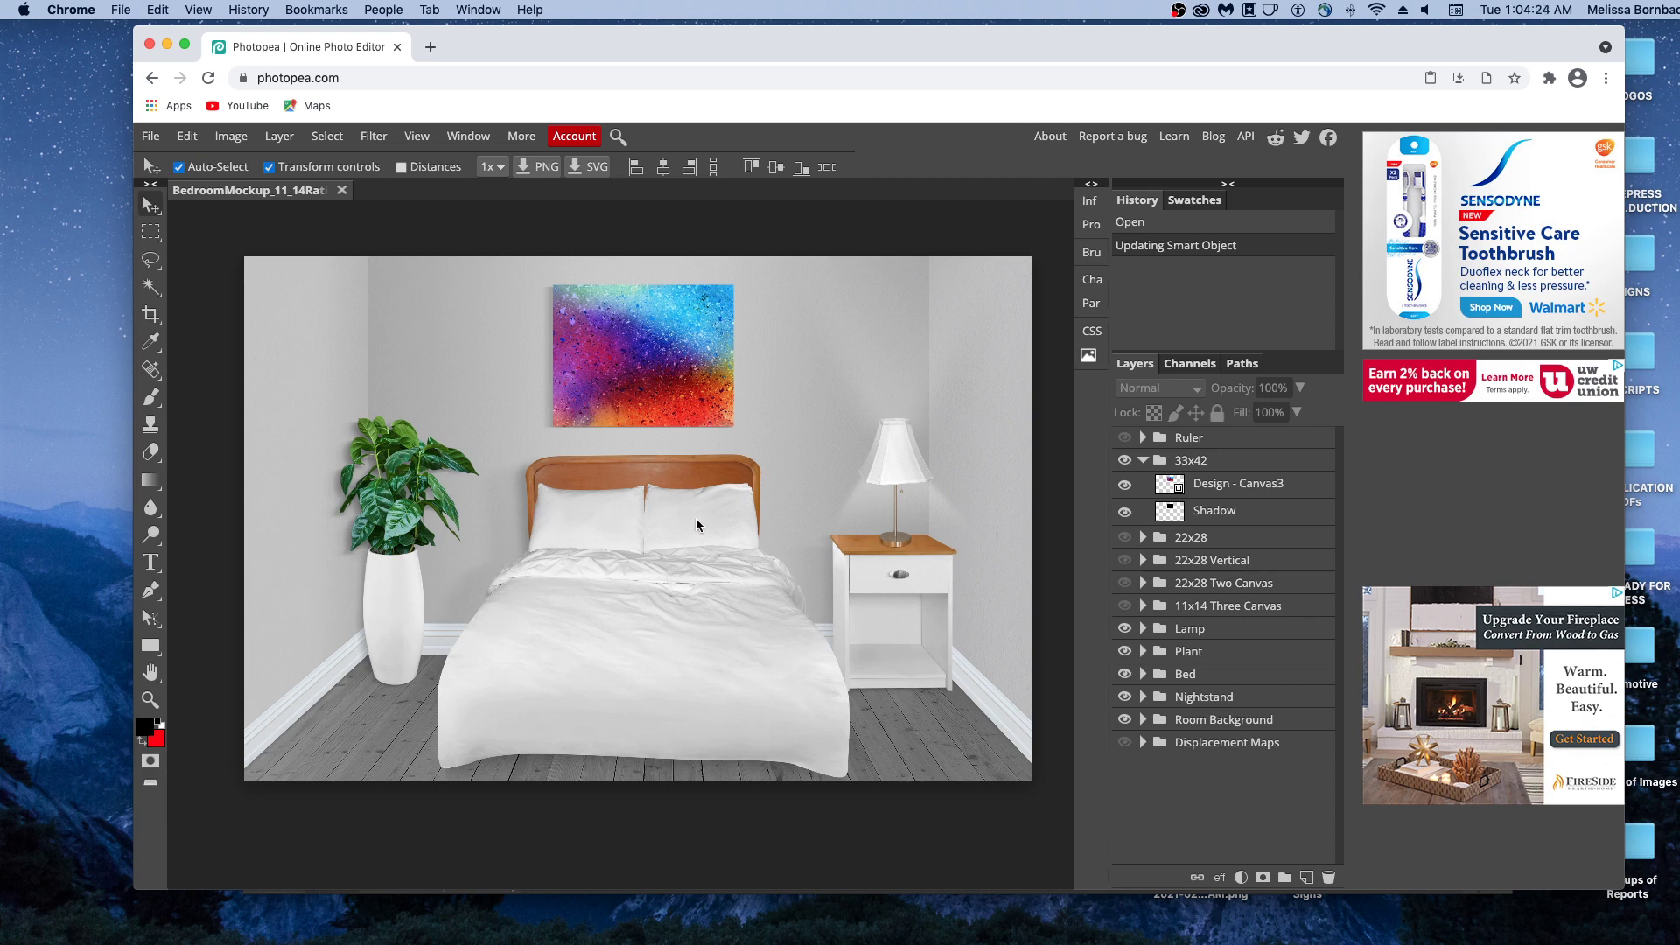
- Expand the Bed and Comforter groups and open the Color - Comforter fill's colour picker
{"action": "left_click", "coordinate": [1144, 676]}
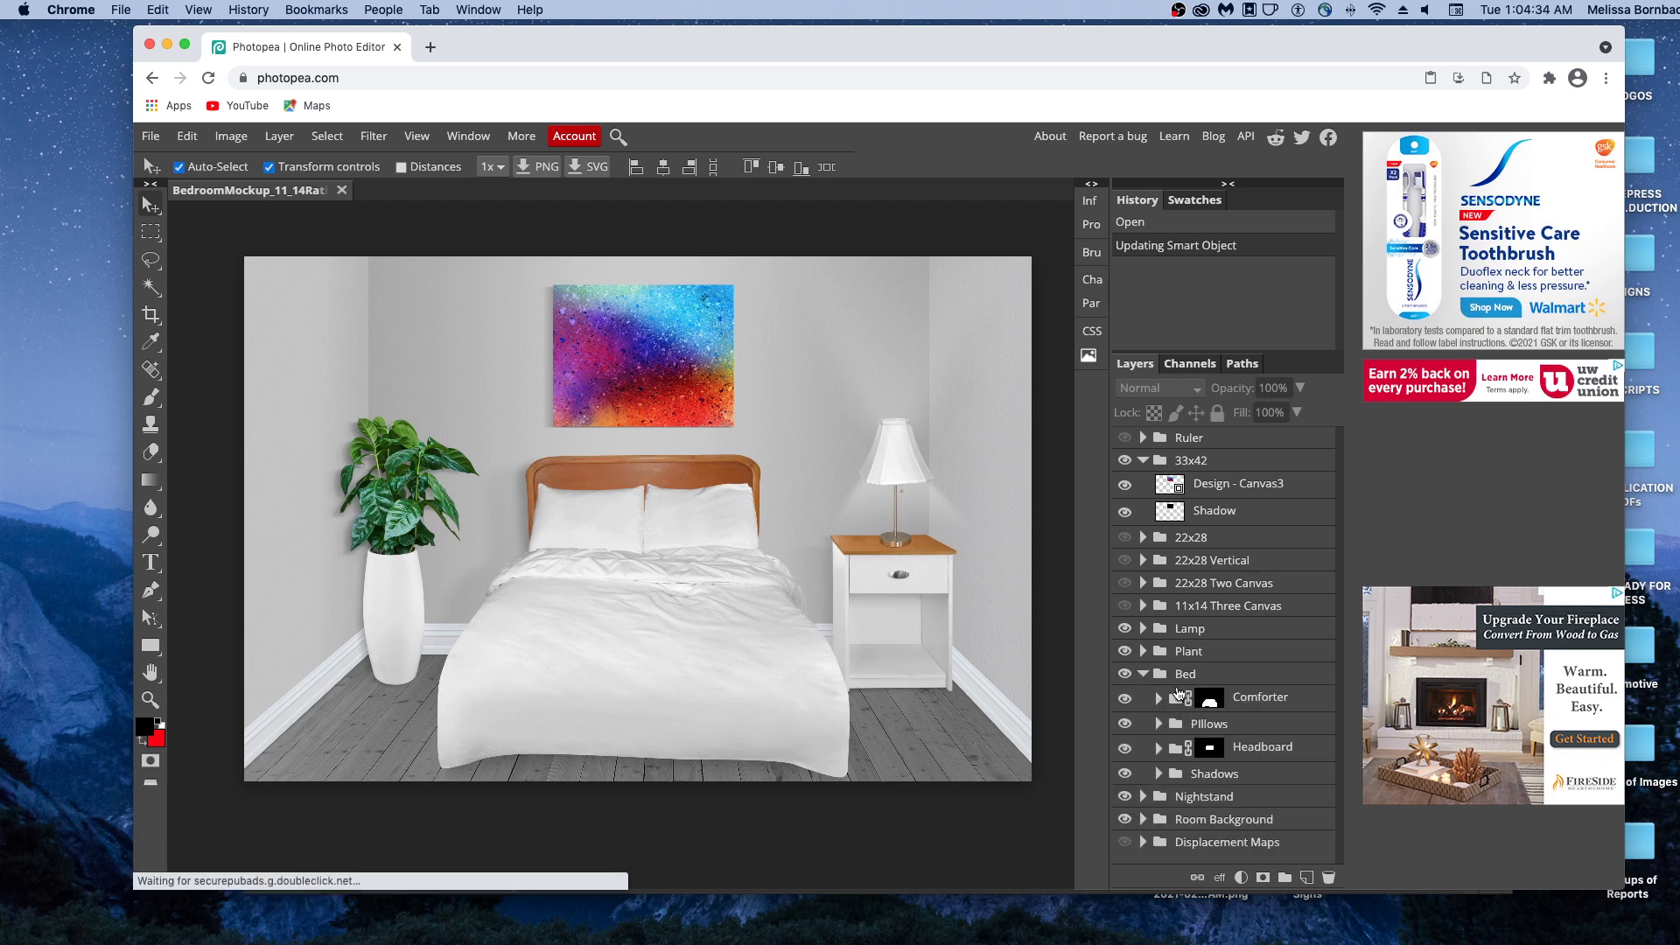
{"action": "left_click", "coordinate": [1158, 698]}
{"action": "scroll", "coordinate": [1234, 714], "scroll_direction": "down", "scroll_amount": 3}
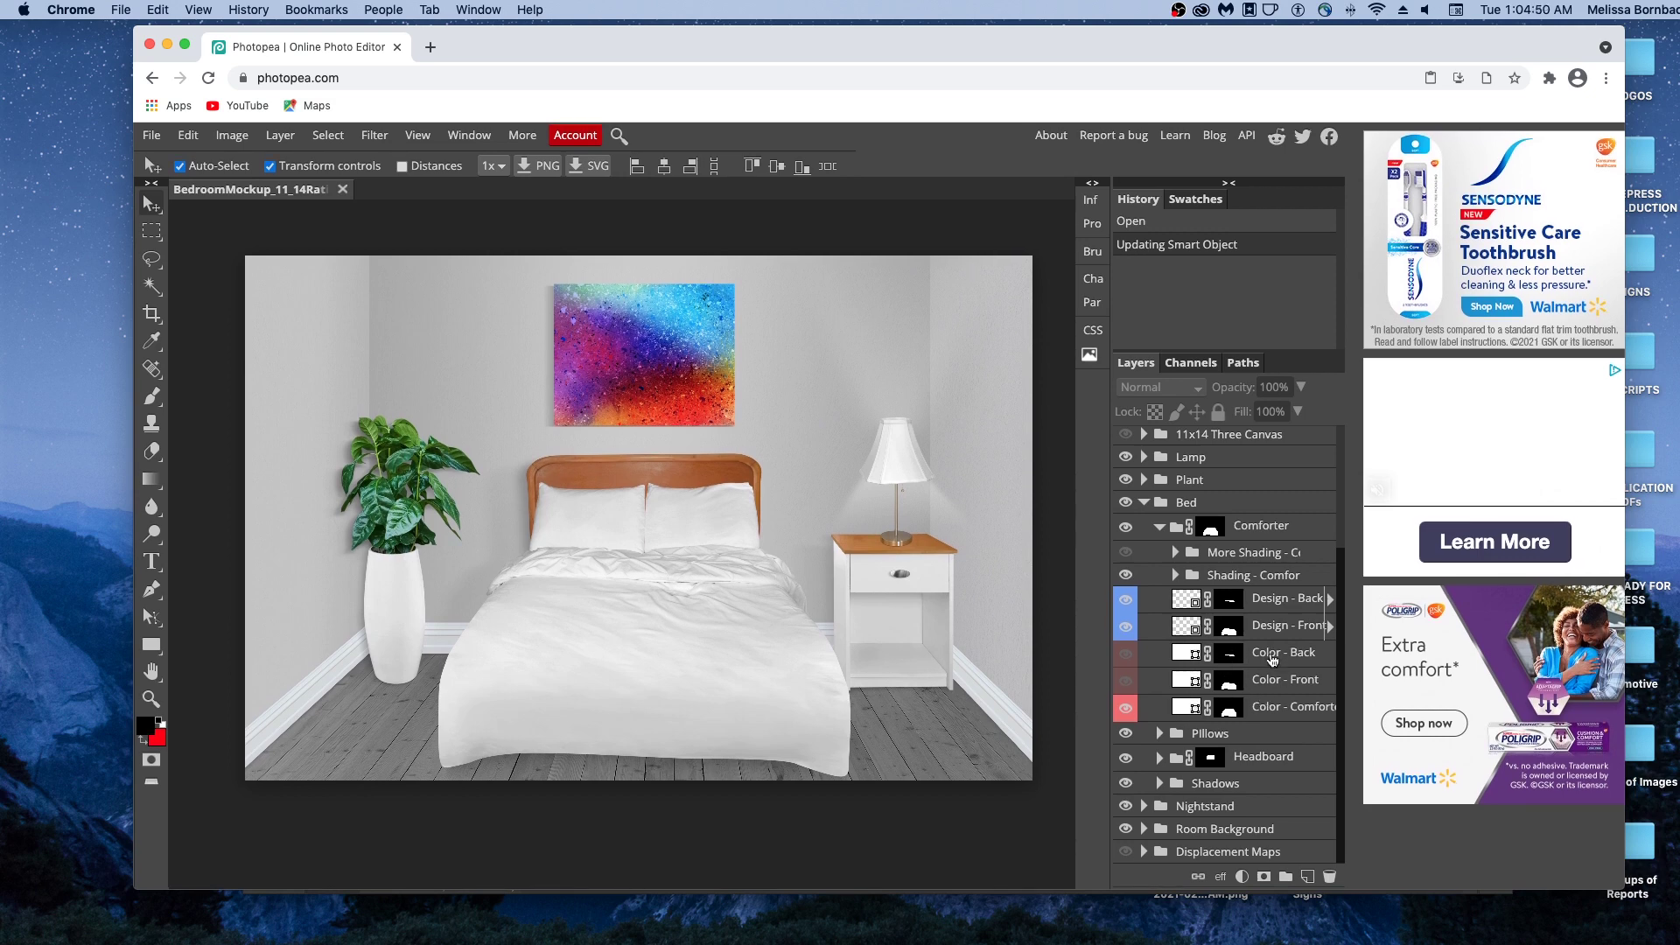
{"action": "double_click", "coordinate": [1191, 710]}
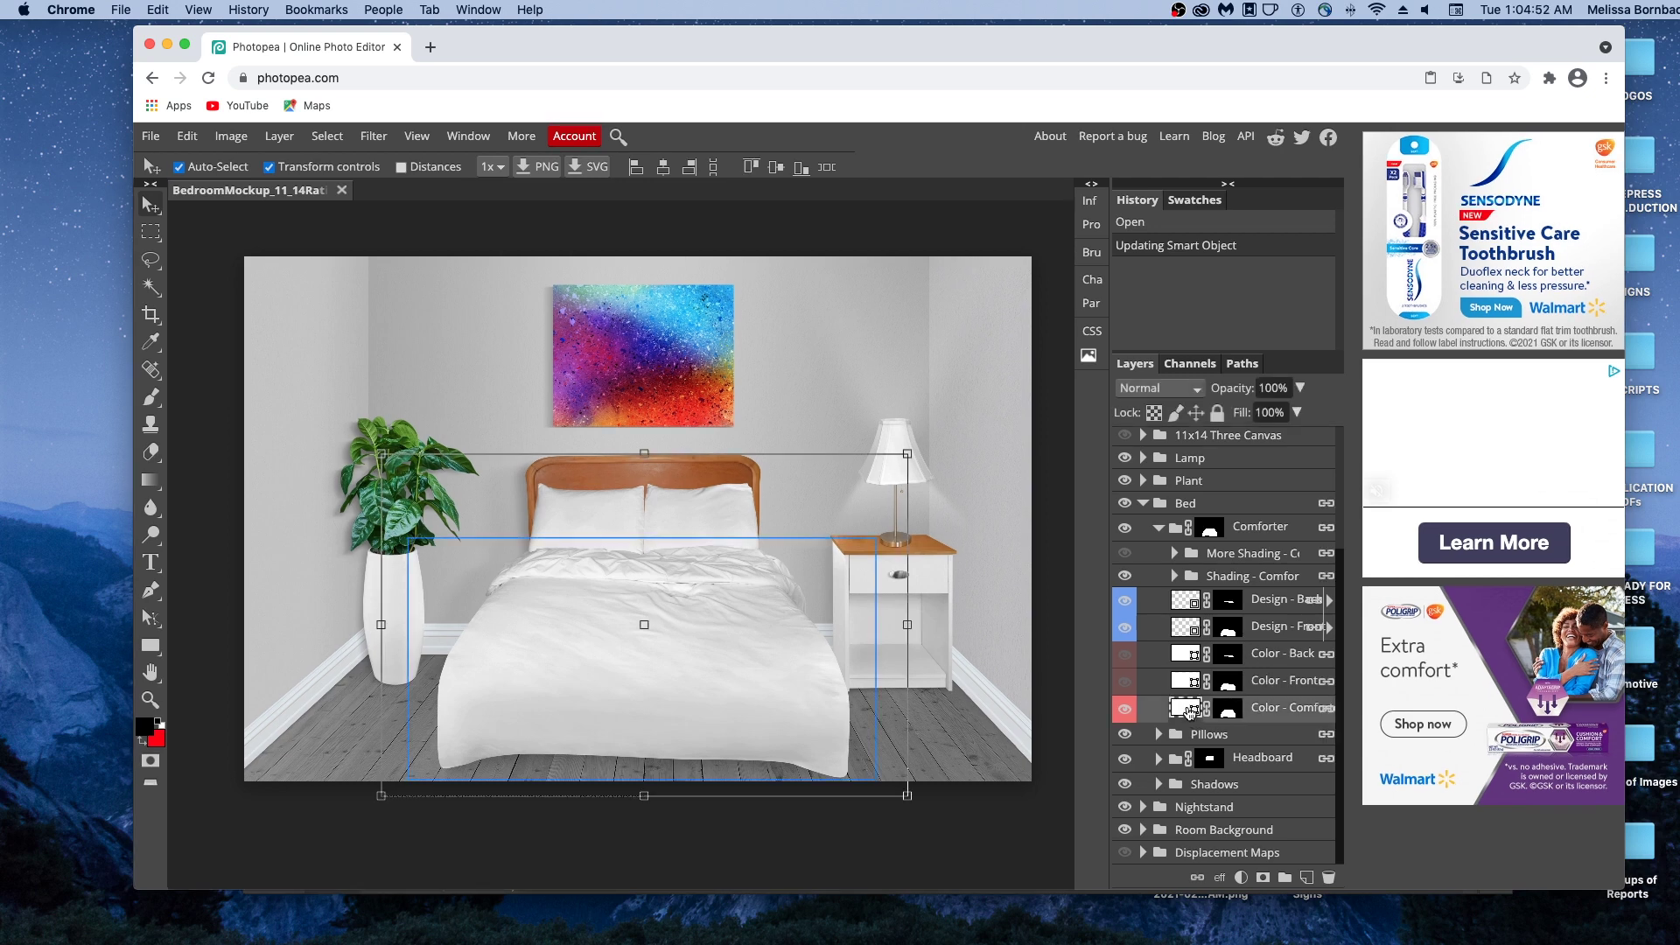
{"action": "left_click_drag", "start_coordinate": [478, 273], "coordinate": [1098, 202]}
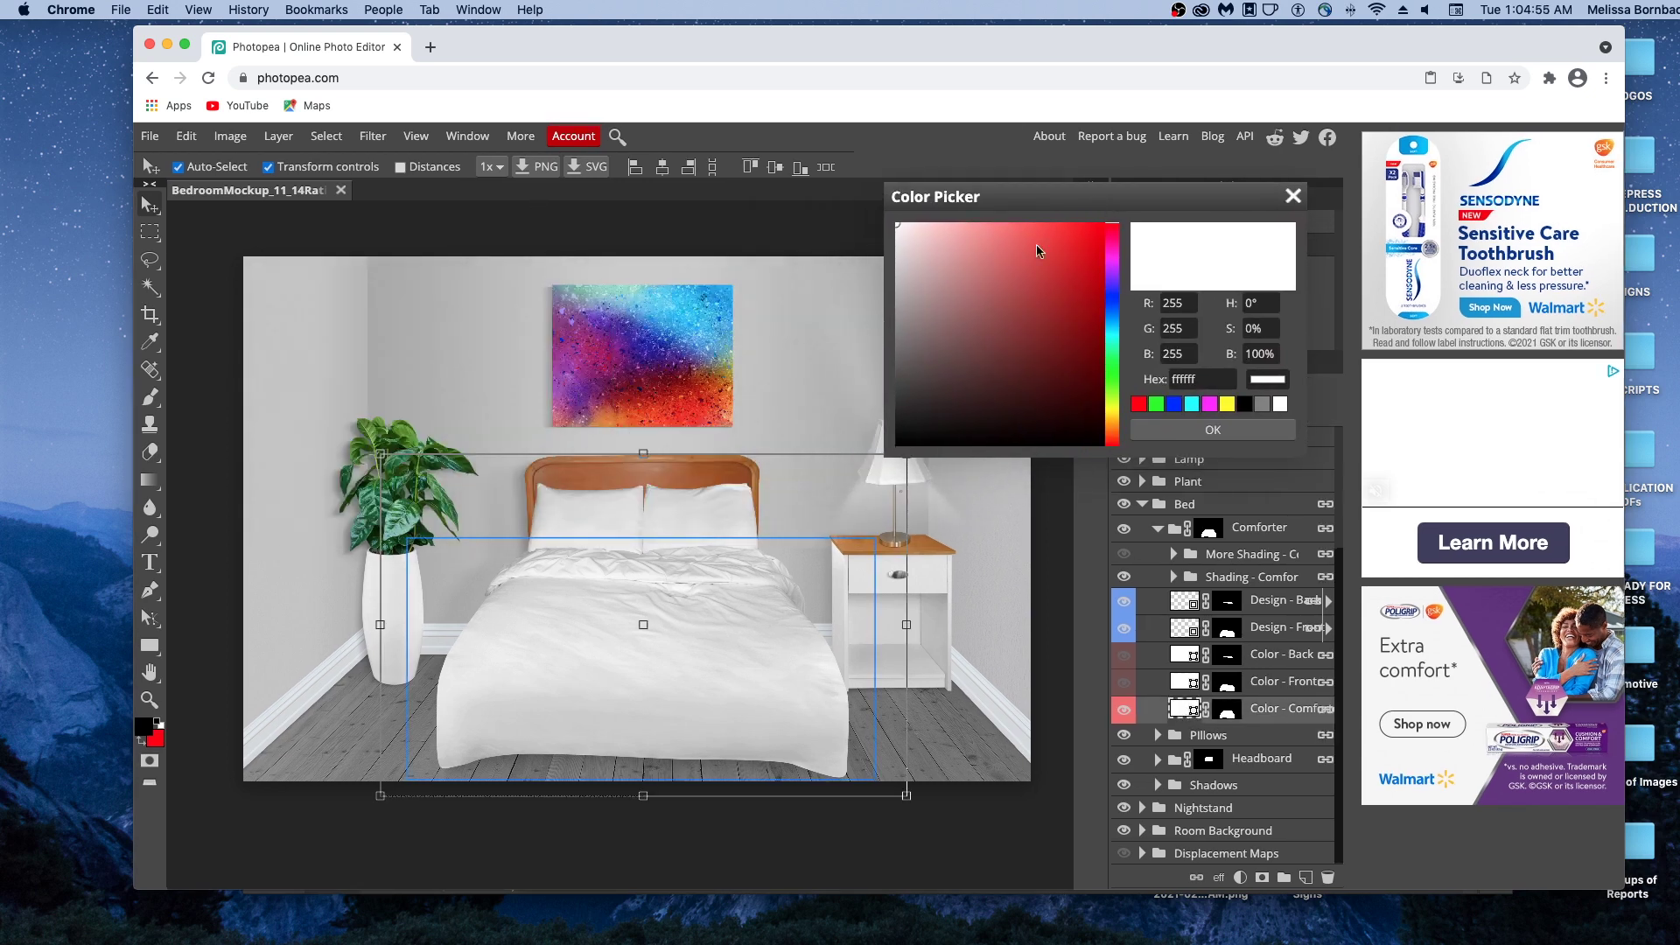
- After trying grey, wine and purple, set the comforter fill to dark grey 4f4f4f
{"action": "left_click", "coordinate": [894, 350]}
{"action": "scroll", "coordinate": [1056, 309], "scroll_direction": "down", "scroll_amount": 2}
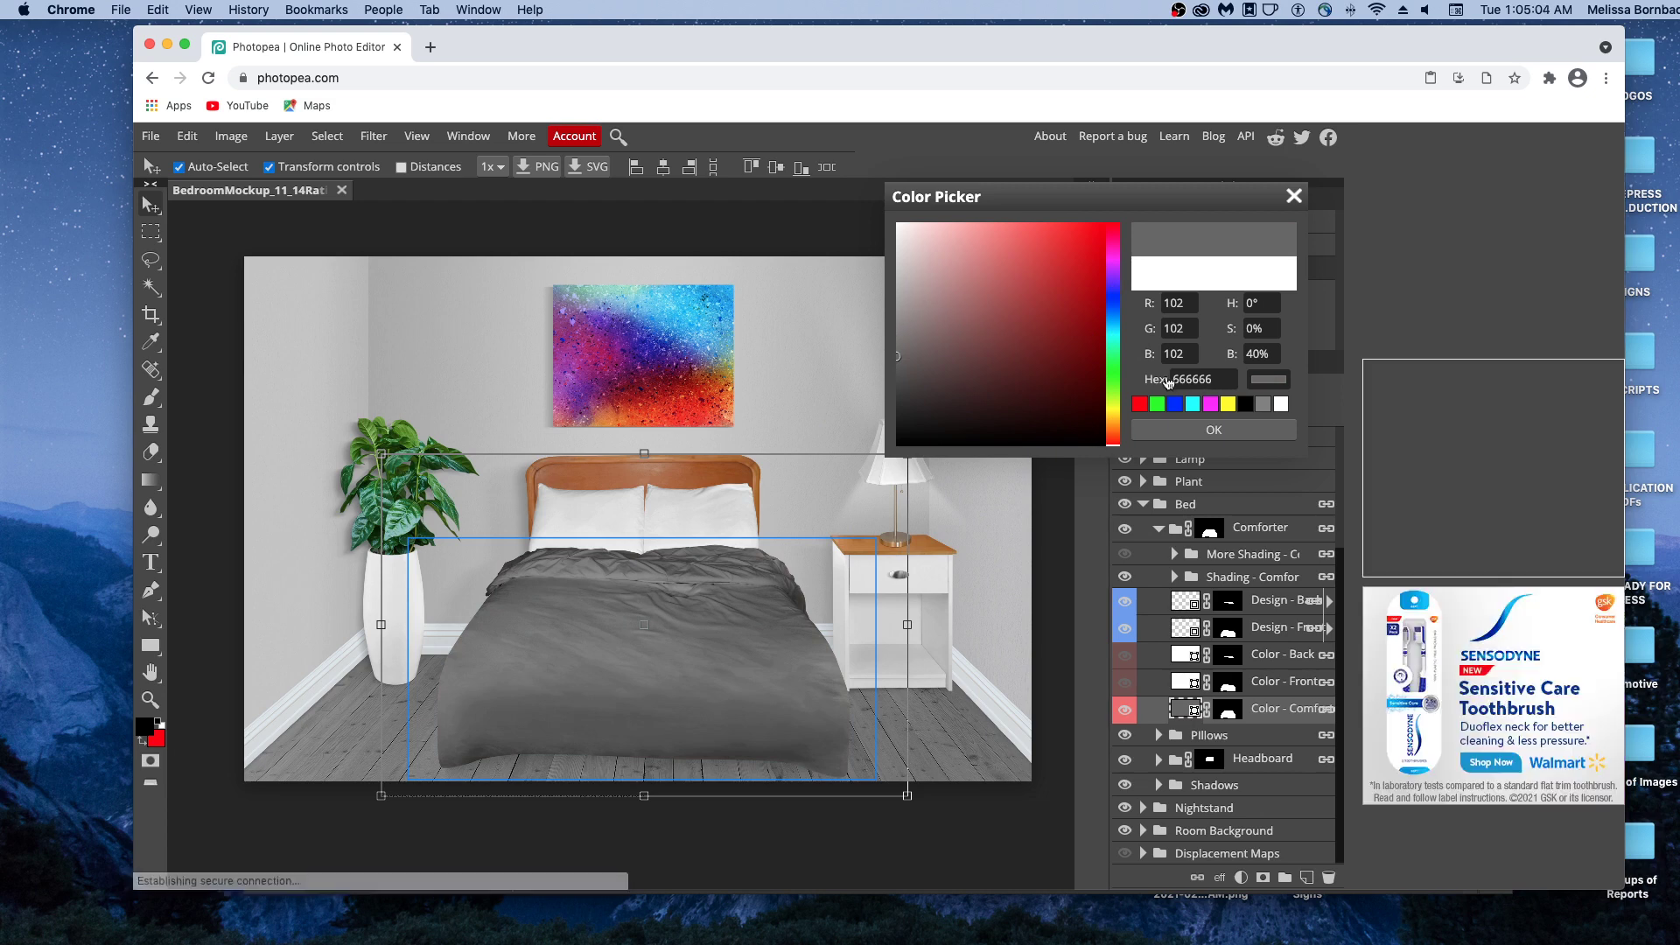
{"action": "left_click", "coordinate": [898, 369]}
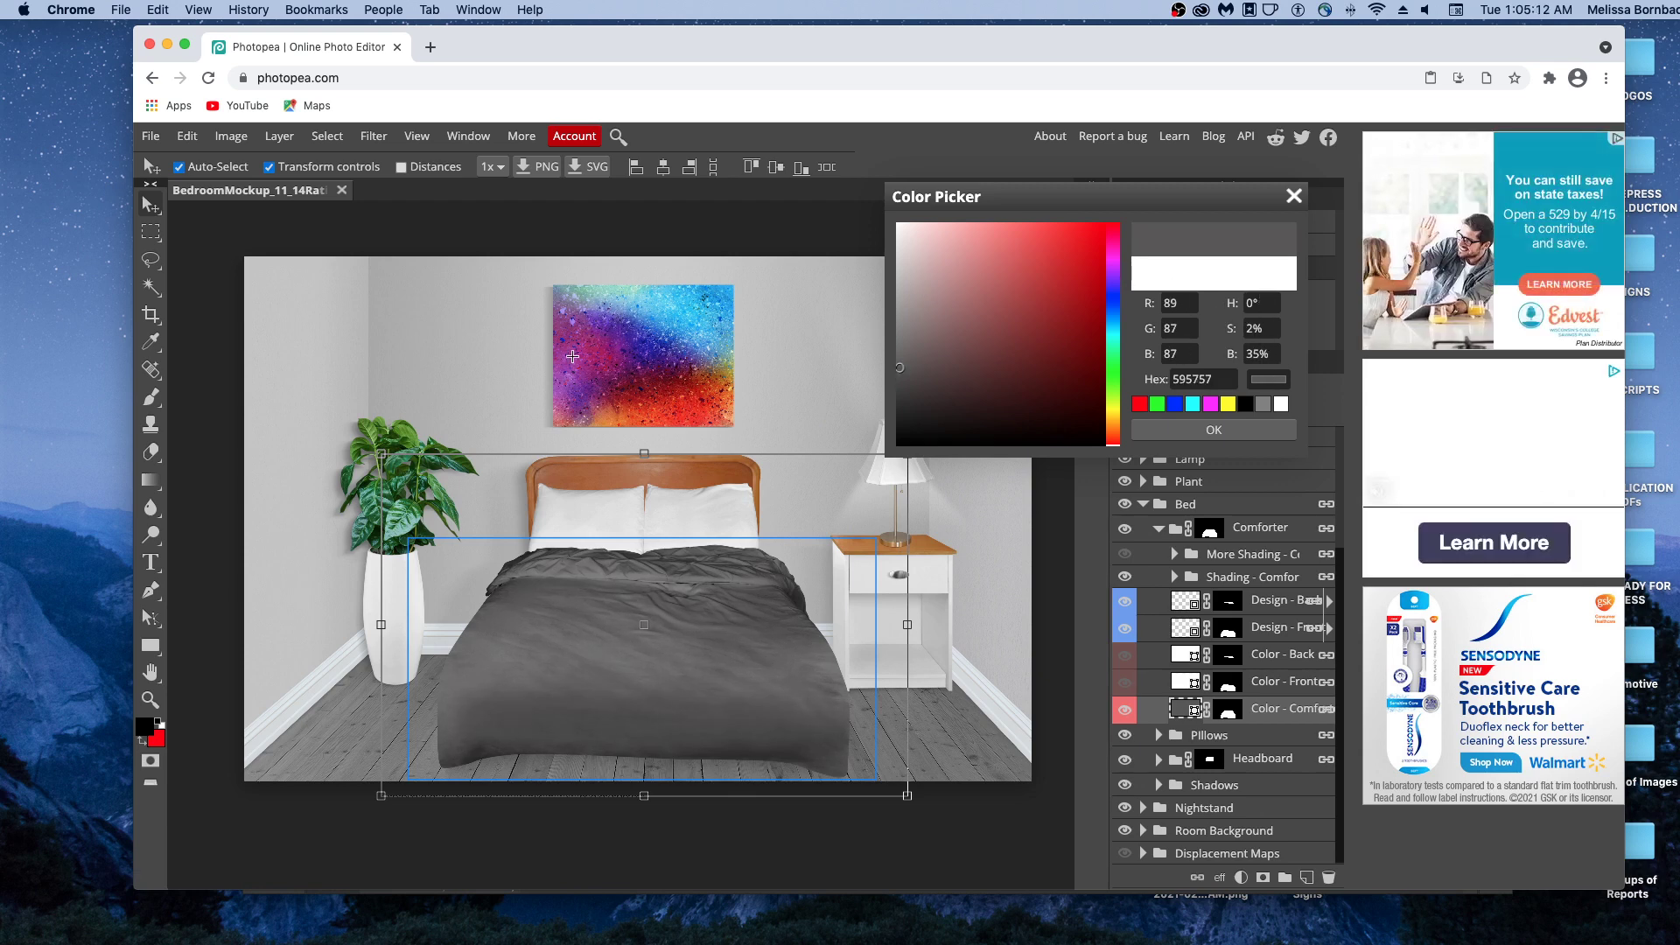
{"action": "left_click", "coordinate": [683, 387]}
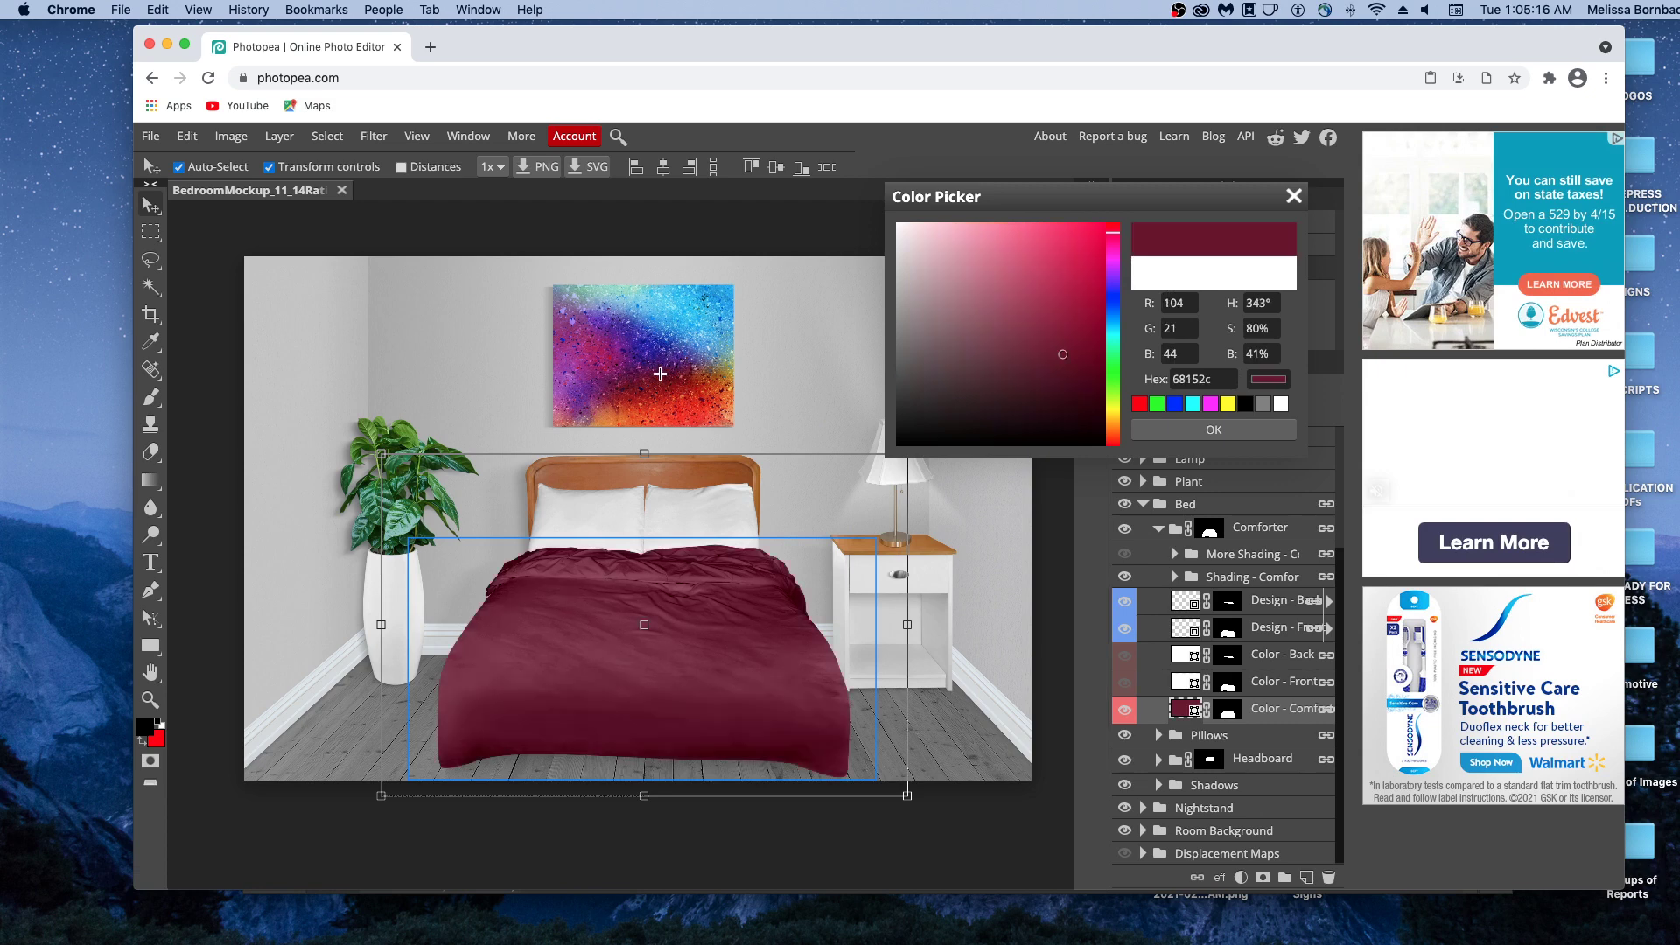
{"action": "left_click", "coordinate": [607, 323]}
{"action": "left_click", "coordinate": [1048, 286]}
{"action": "left_click", "coordinate": [1113, 283]}
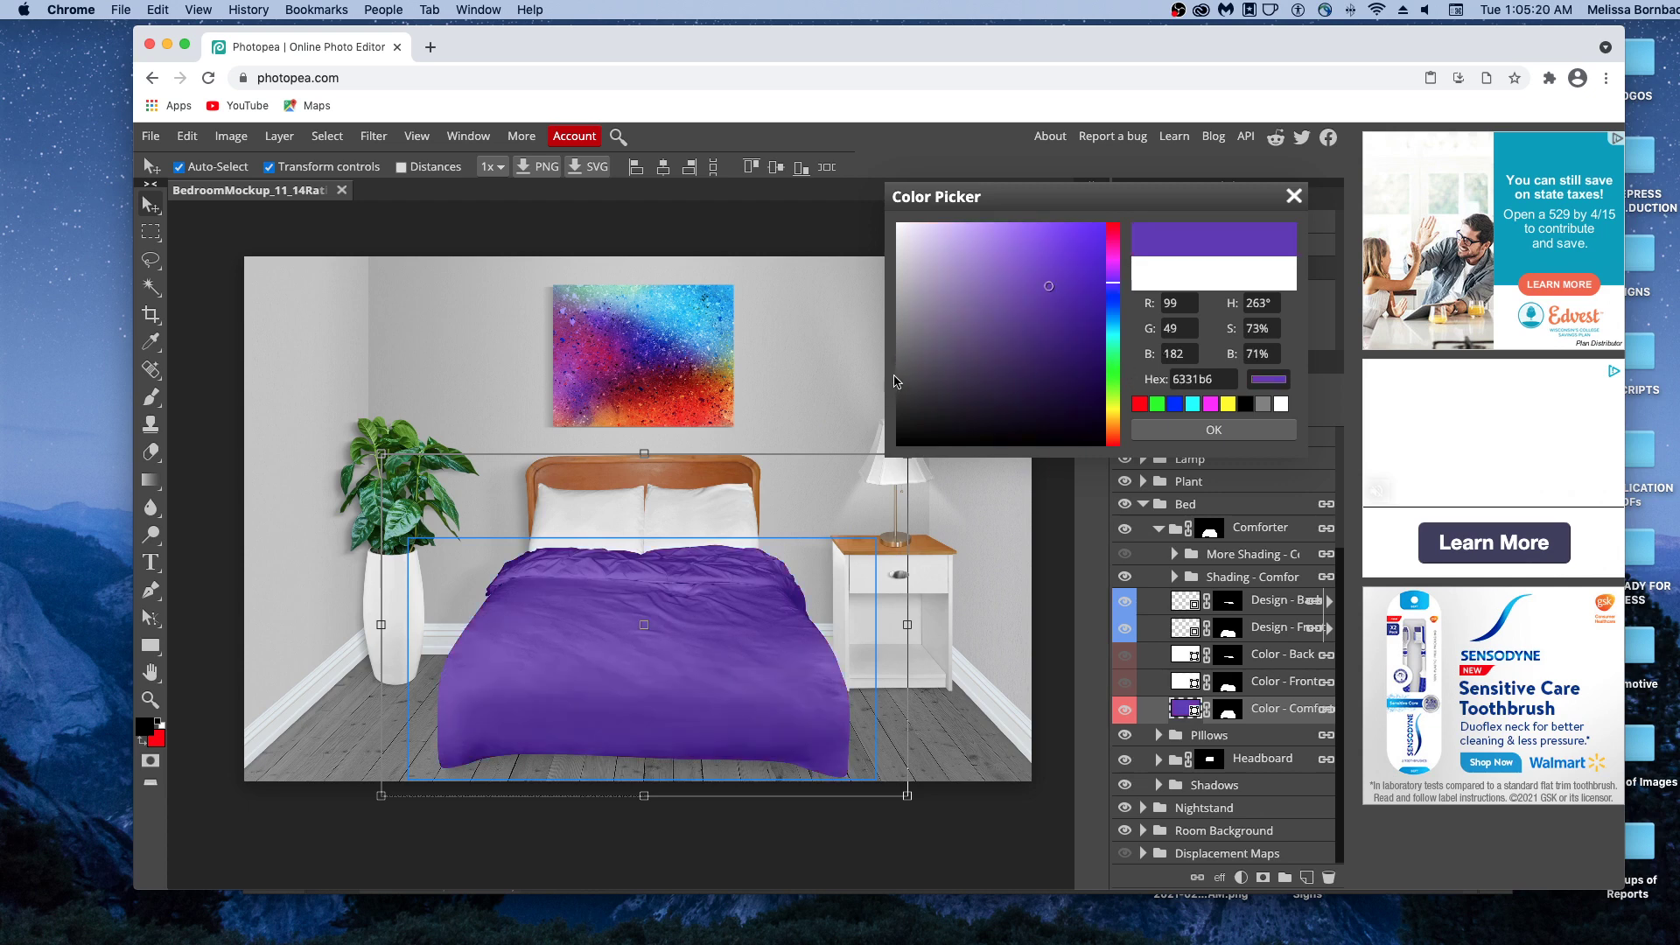
{"action": "left_click", "coordinate": [909, 367]}
{"action": "left_click", "coordinate": [895, 380]}
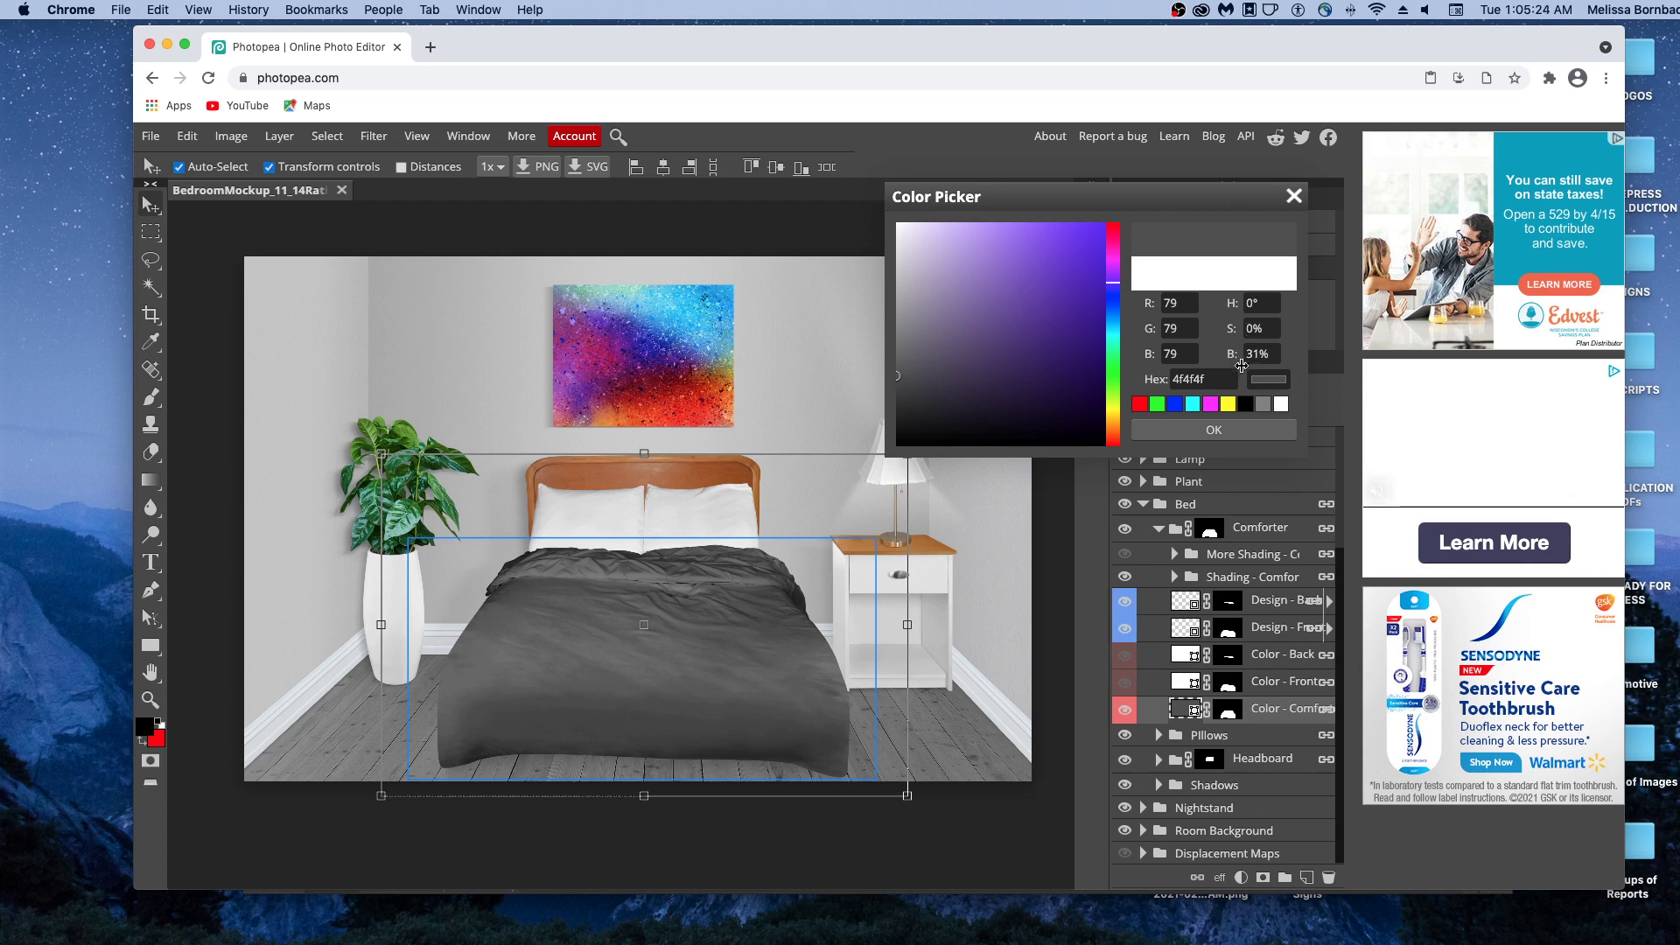
{"action": "left_click", "coordinate": [1238, 430]}
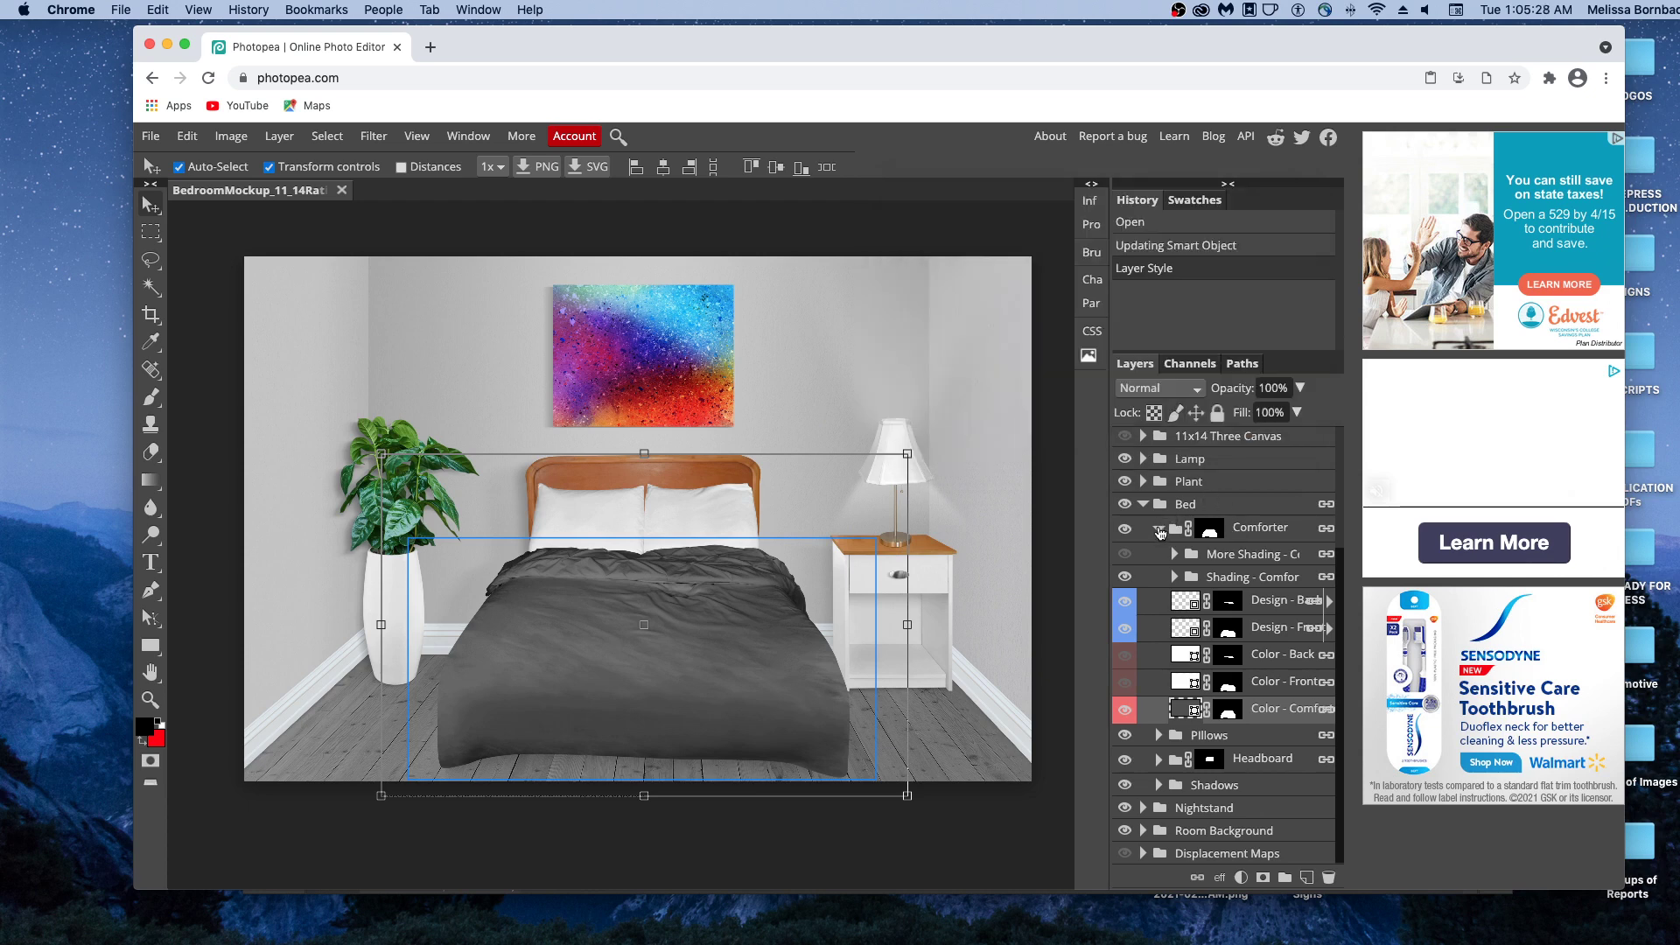
- Collapse Comforter, expand Pillows > Pillow - Left, and open its Design smart object
{"action": "left_click", "coordinate": [1159, 531]}
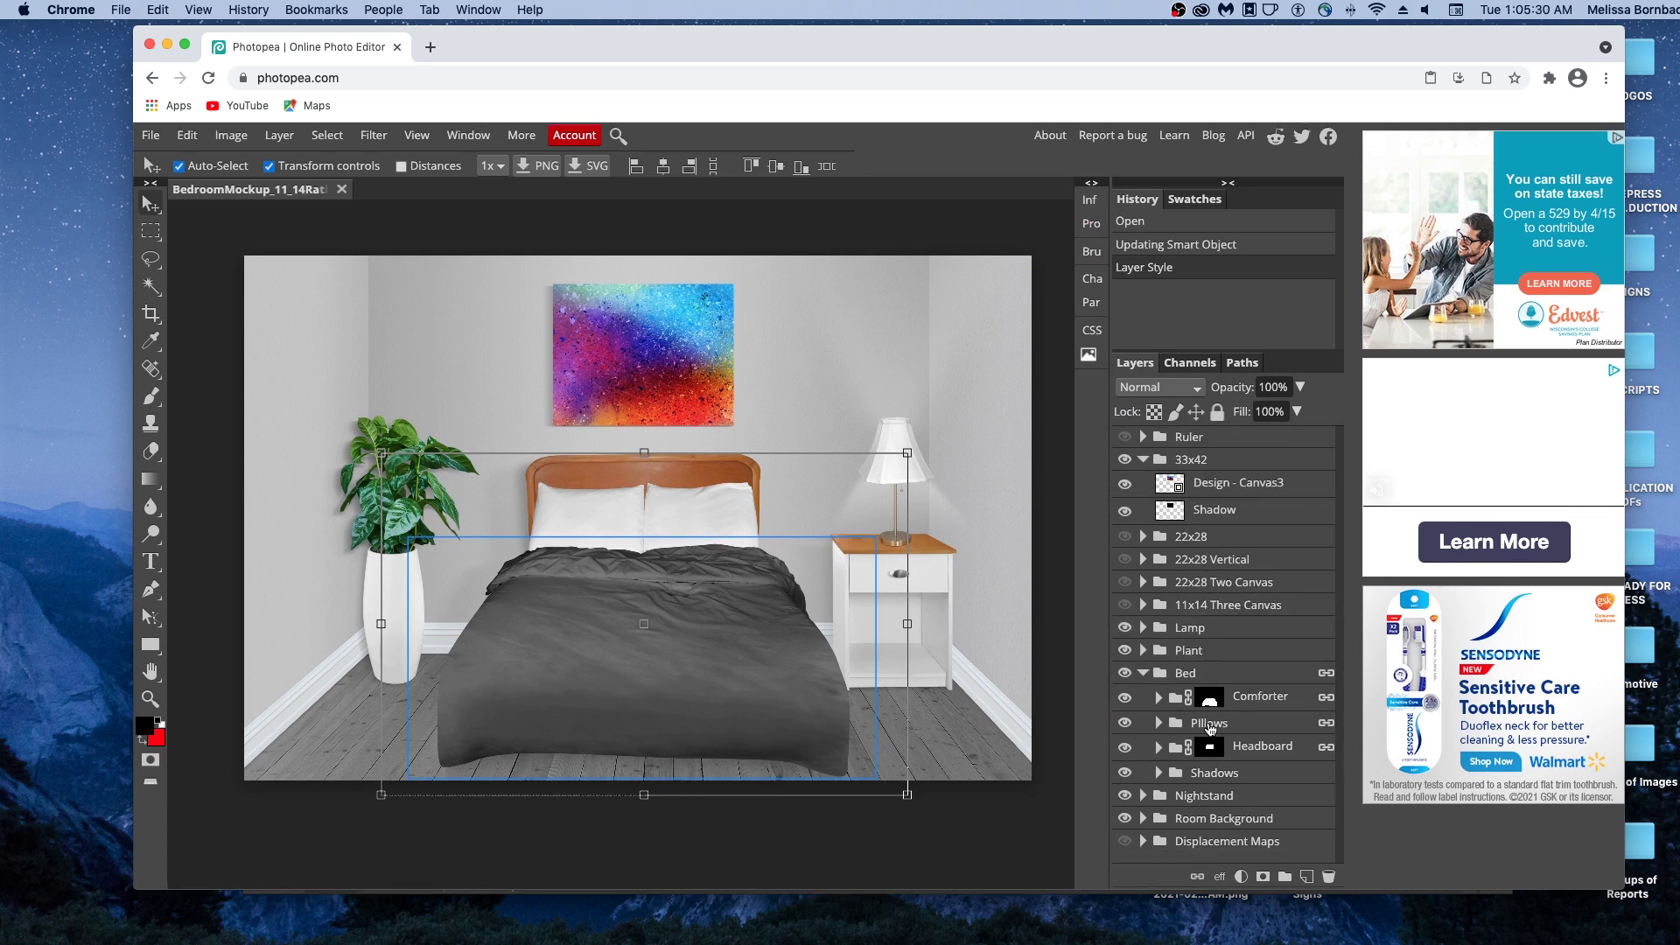
{"action": "left_click", "coordinate": [1156, 724]}
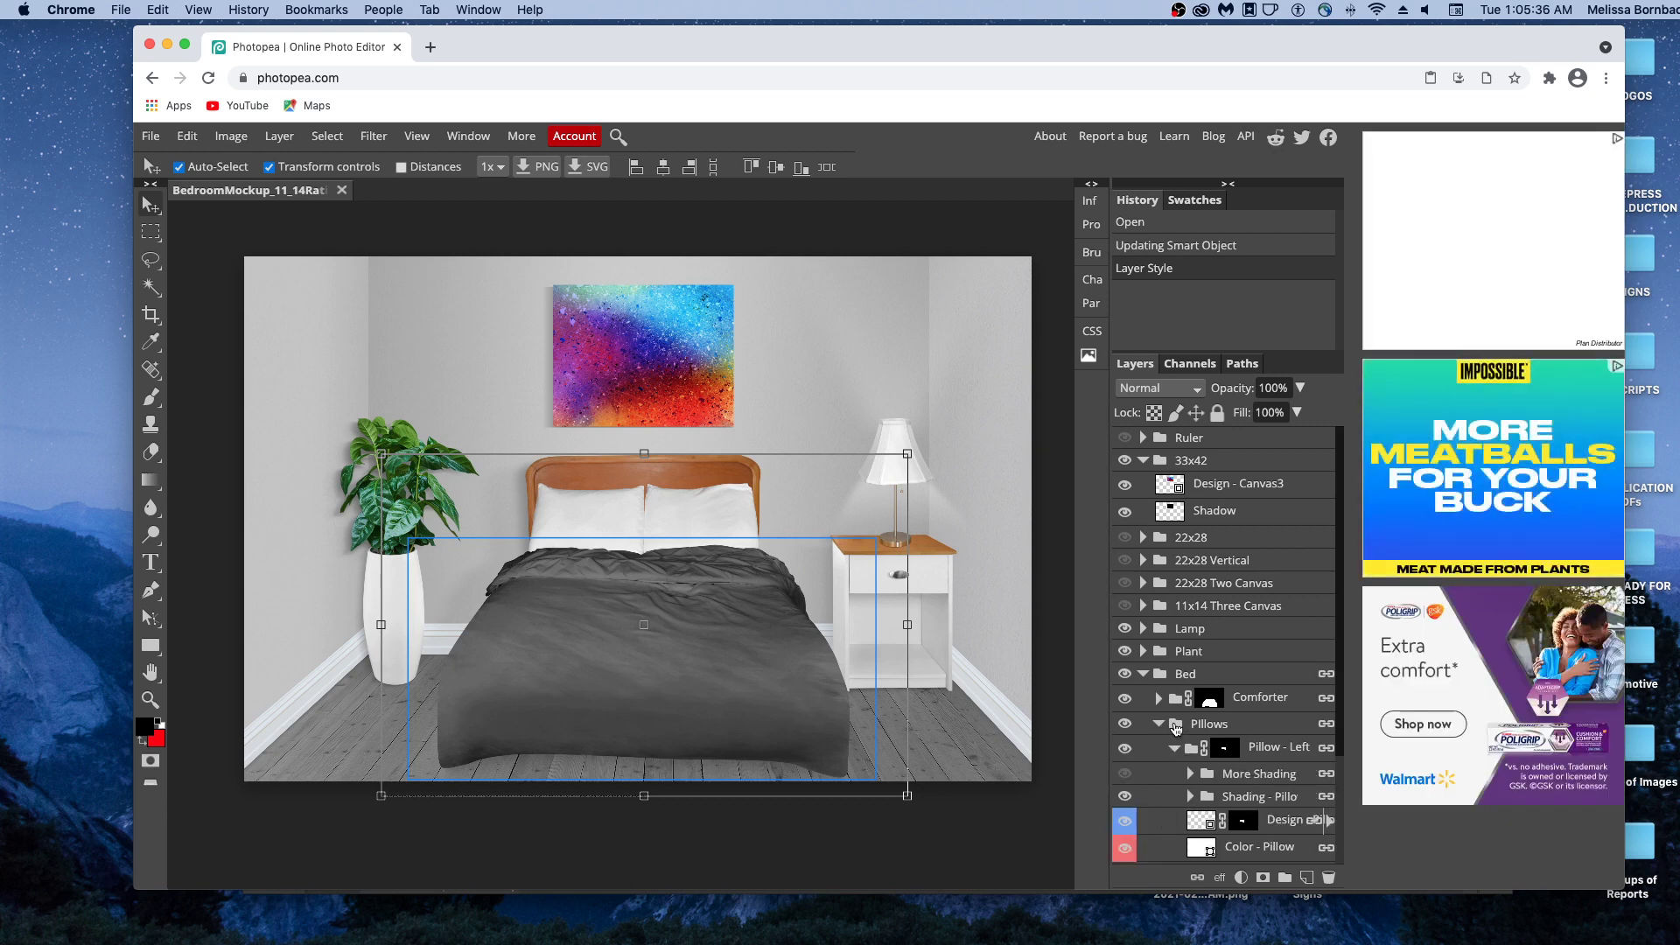
{"action": "left_click", "coordinate": [1173, 748]}
{"action": "scroll", "coordinate": [1262, 768], "scroll_direction": "down", "scroll_amount": 3}
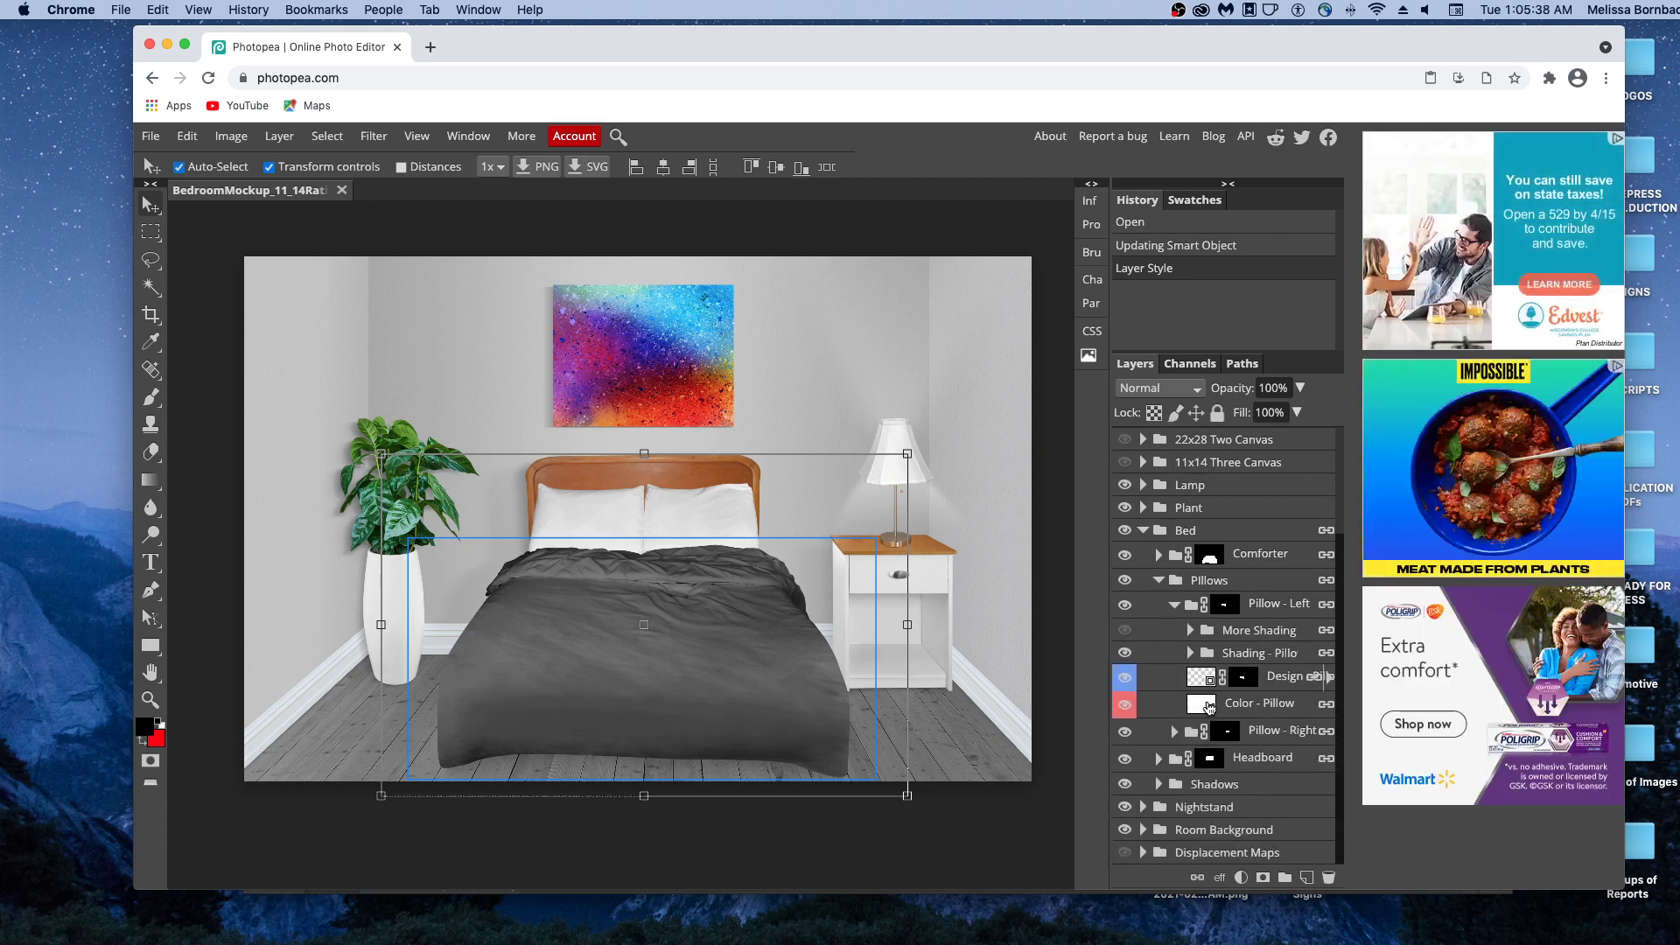
{"action": "double_click", "coordinate": [1205, 677]}
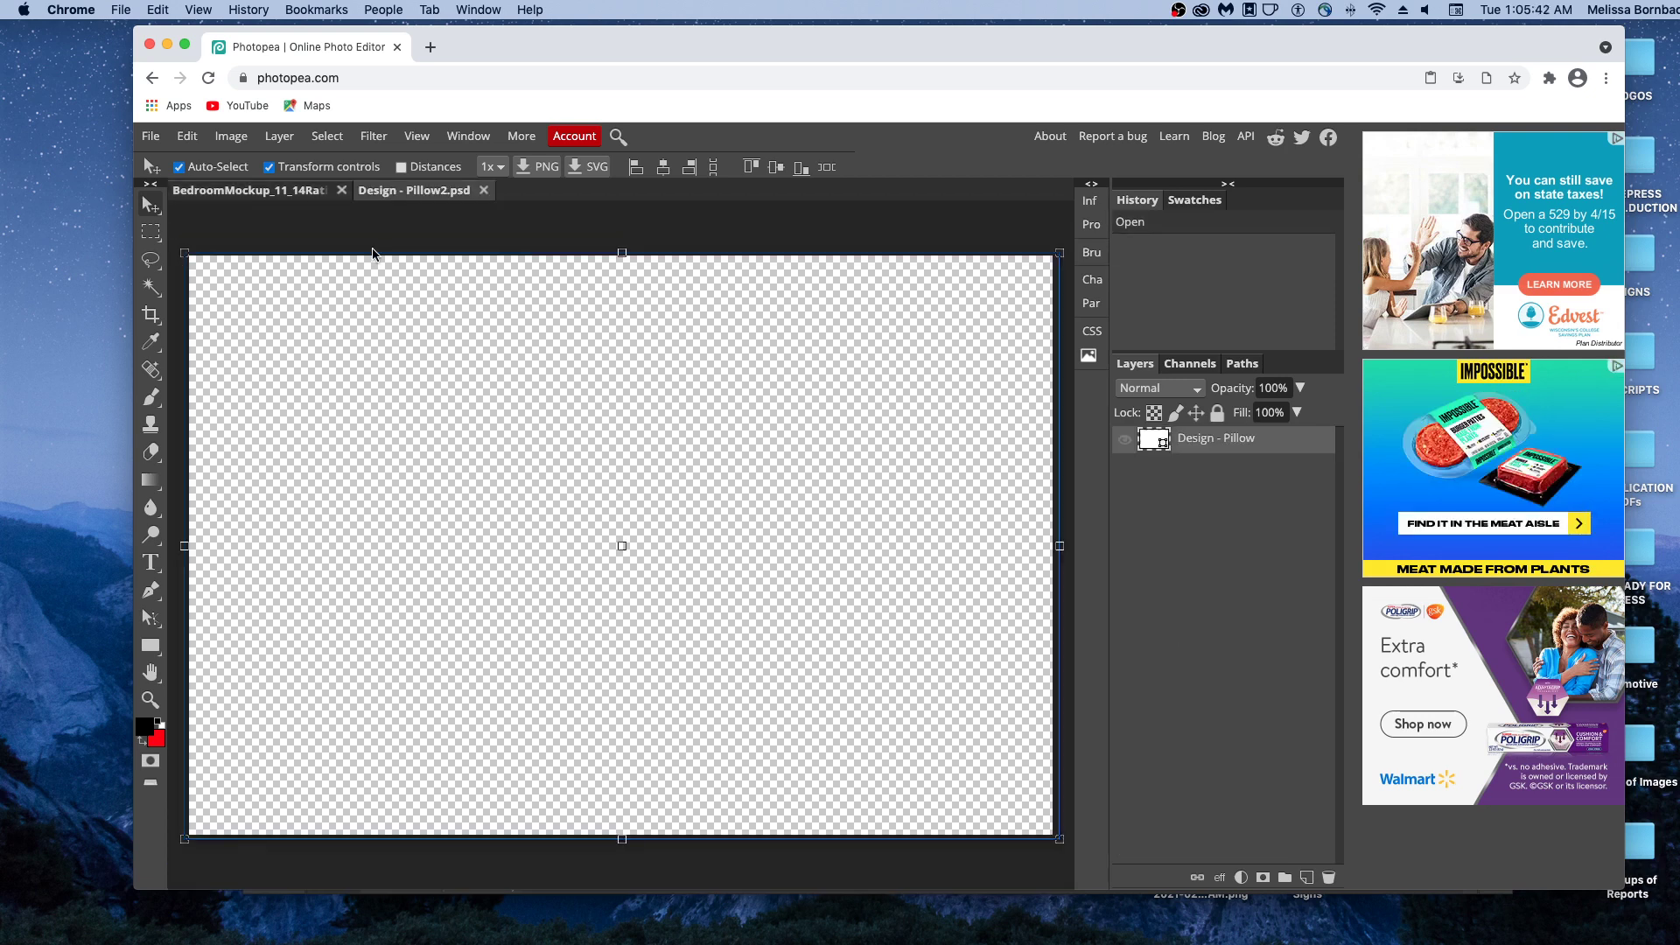
- Paste the splatter artwork into Design - Pillow2 as Layer 1 and save the smart object
{"action": "left_click", "coordinate": [186, 136]}
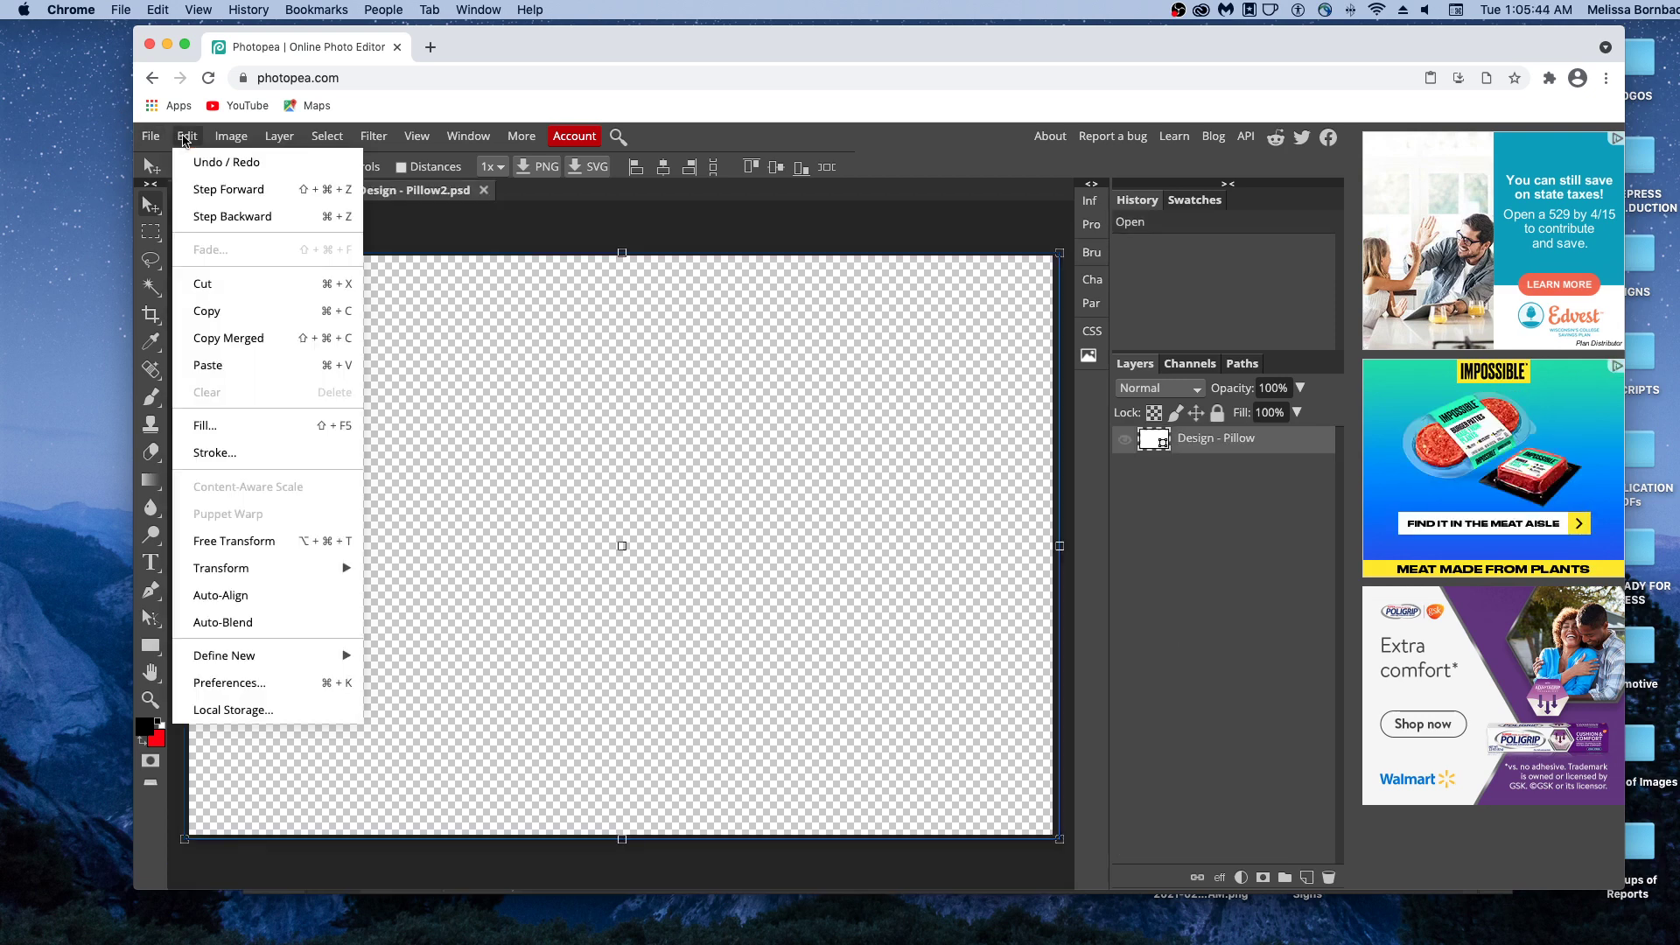
{"action": "left_click", "coordinate": [249, 358]}
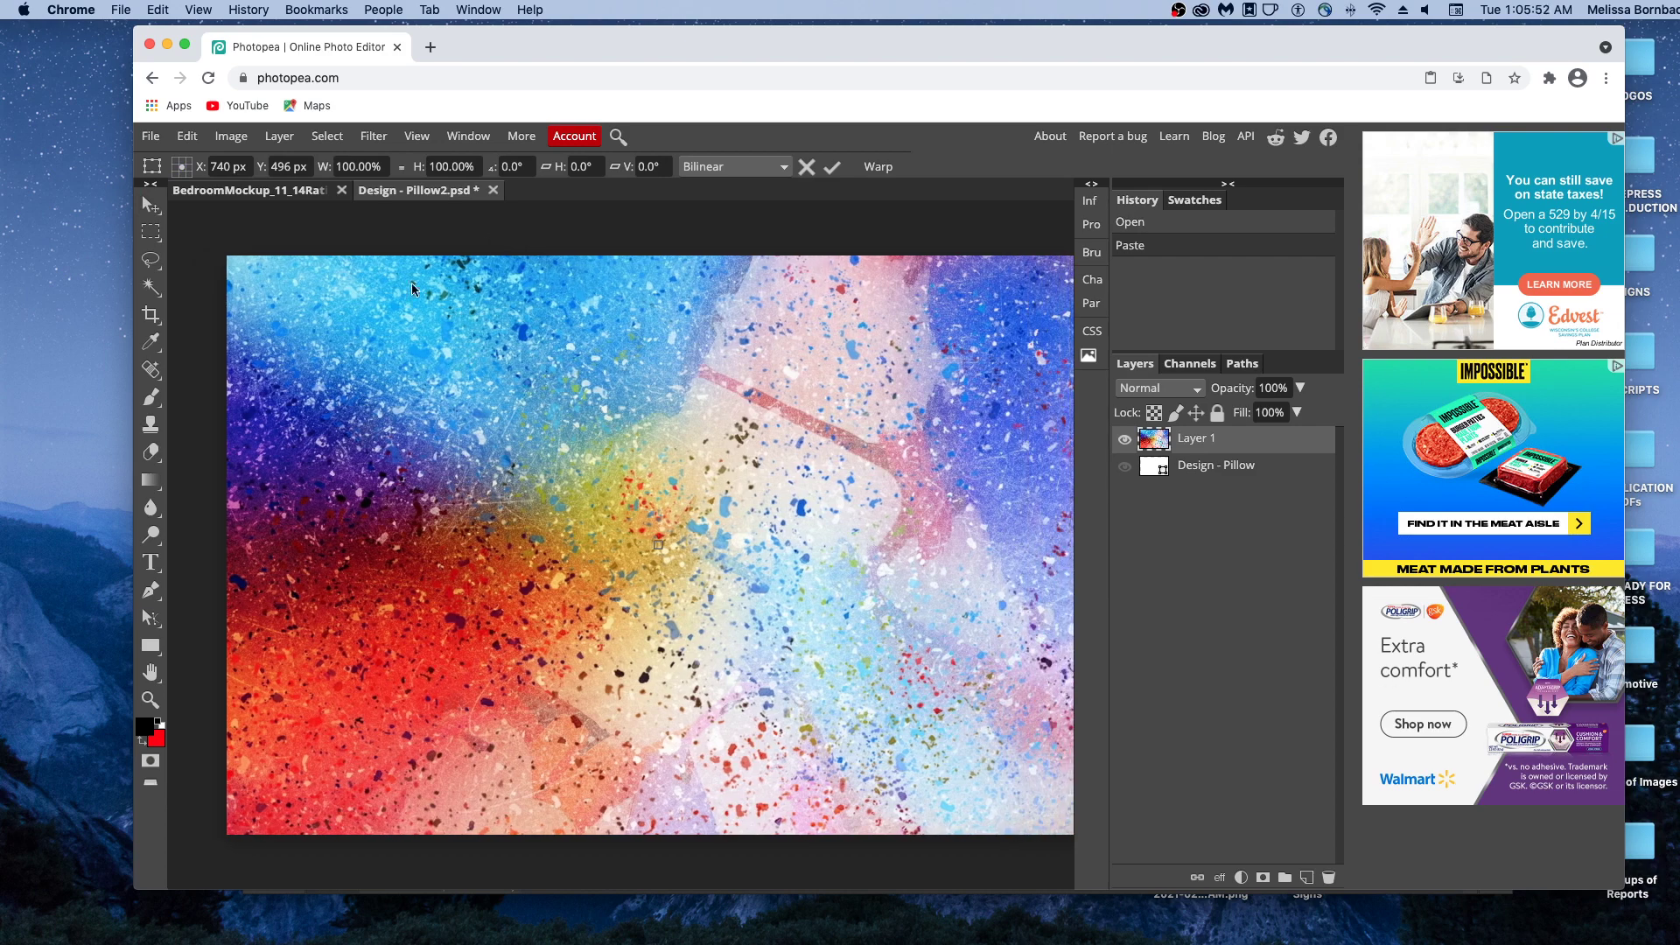
{"action": "left_click", "coordinate": [184, 135]}
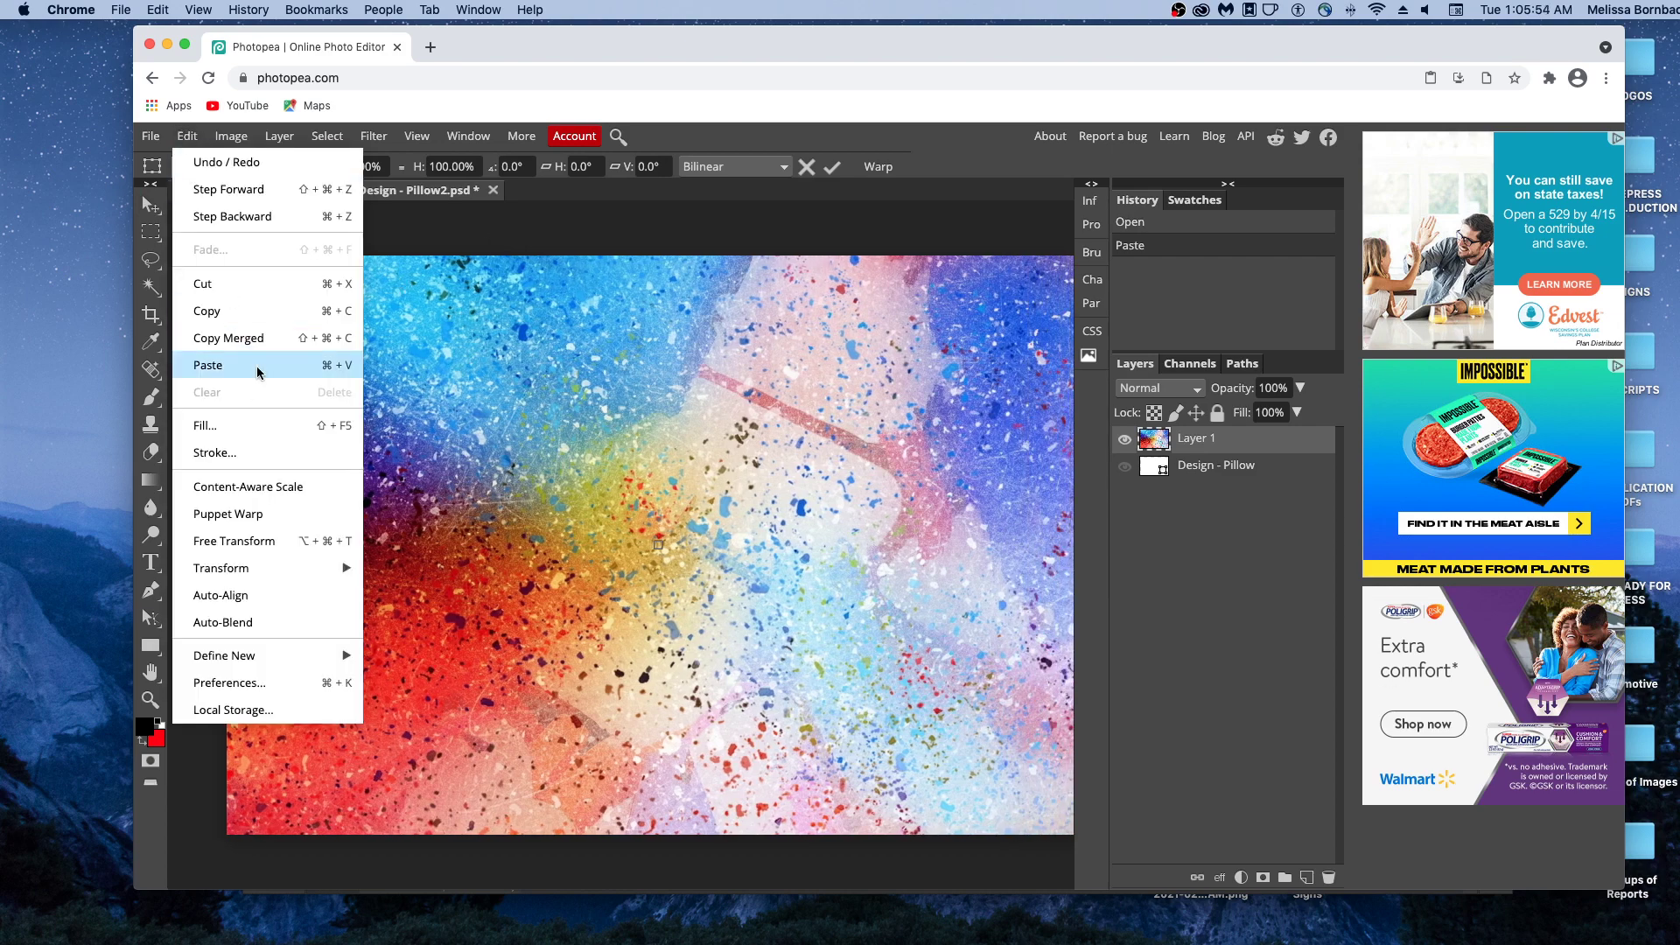
{"action": "left_click", "coordinate": [718, 233]}
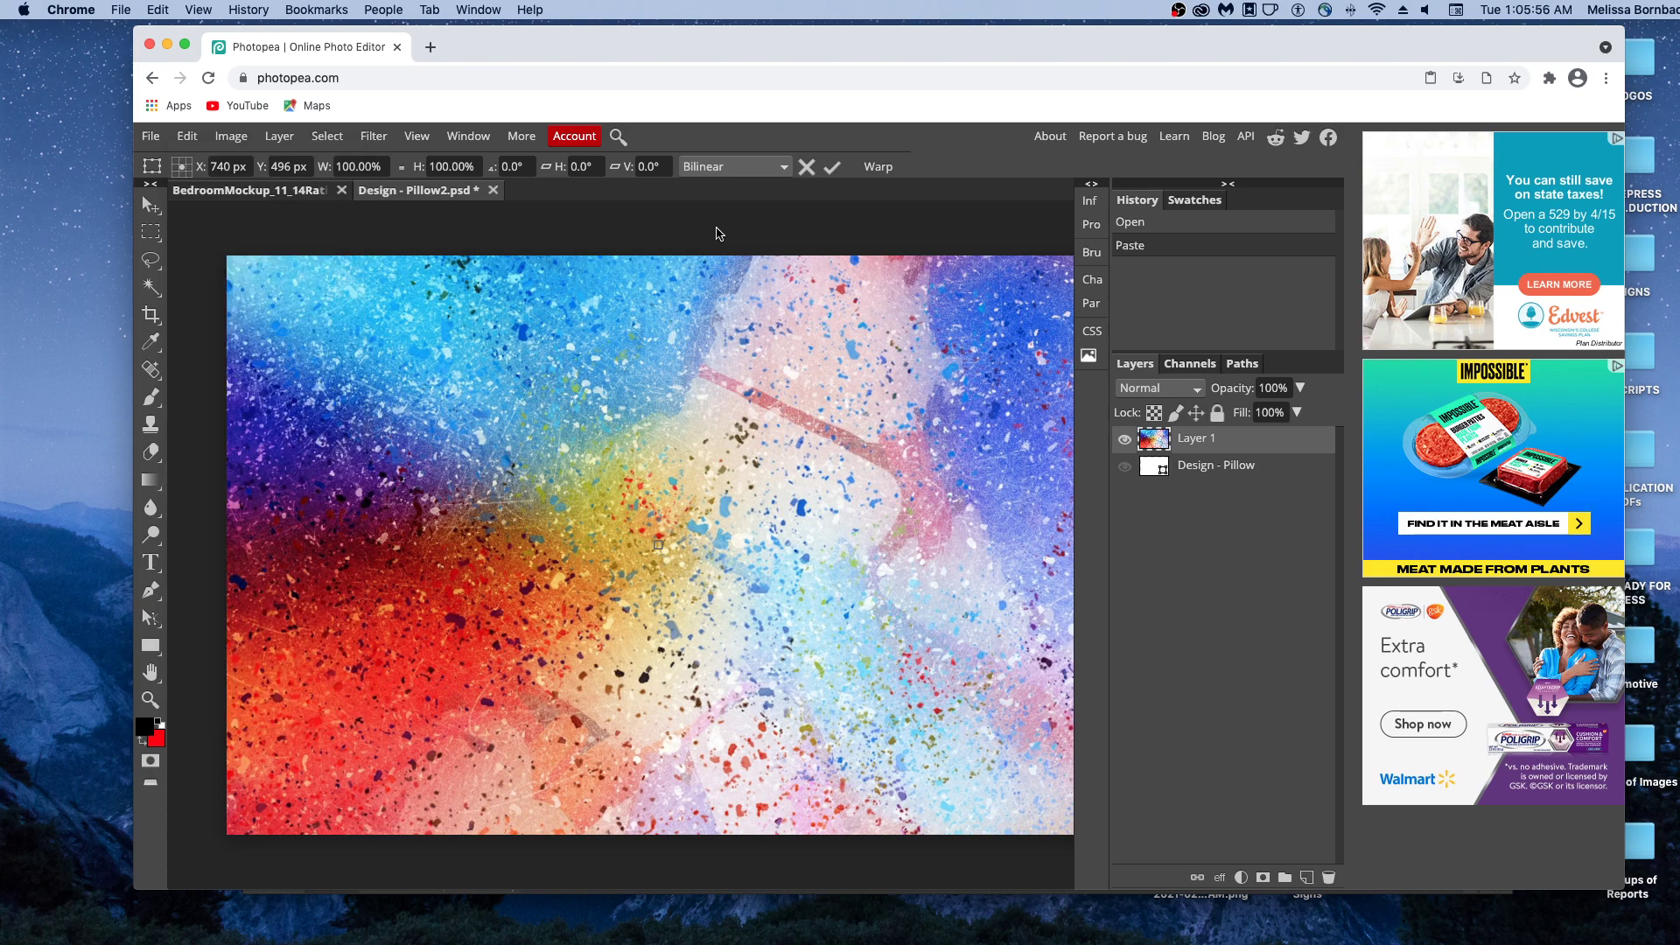
{"action": "left_click", "coordinate": [151, 135]}
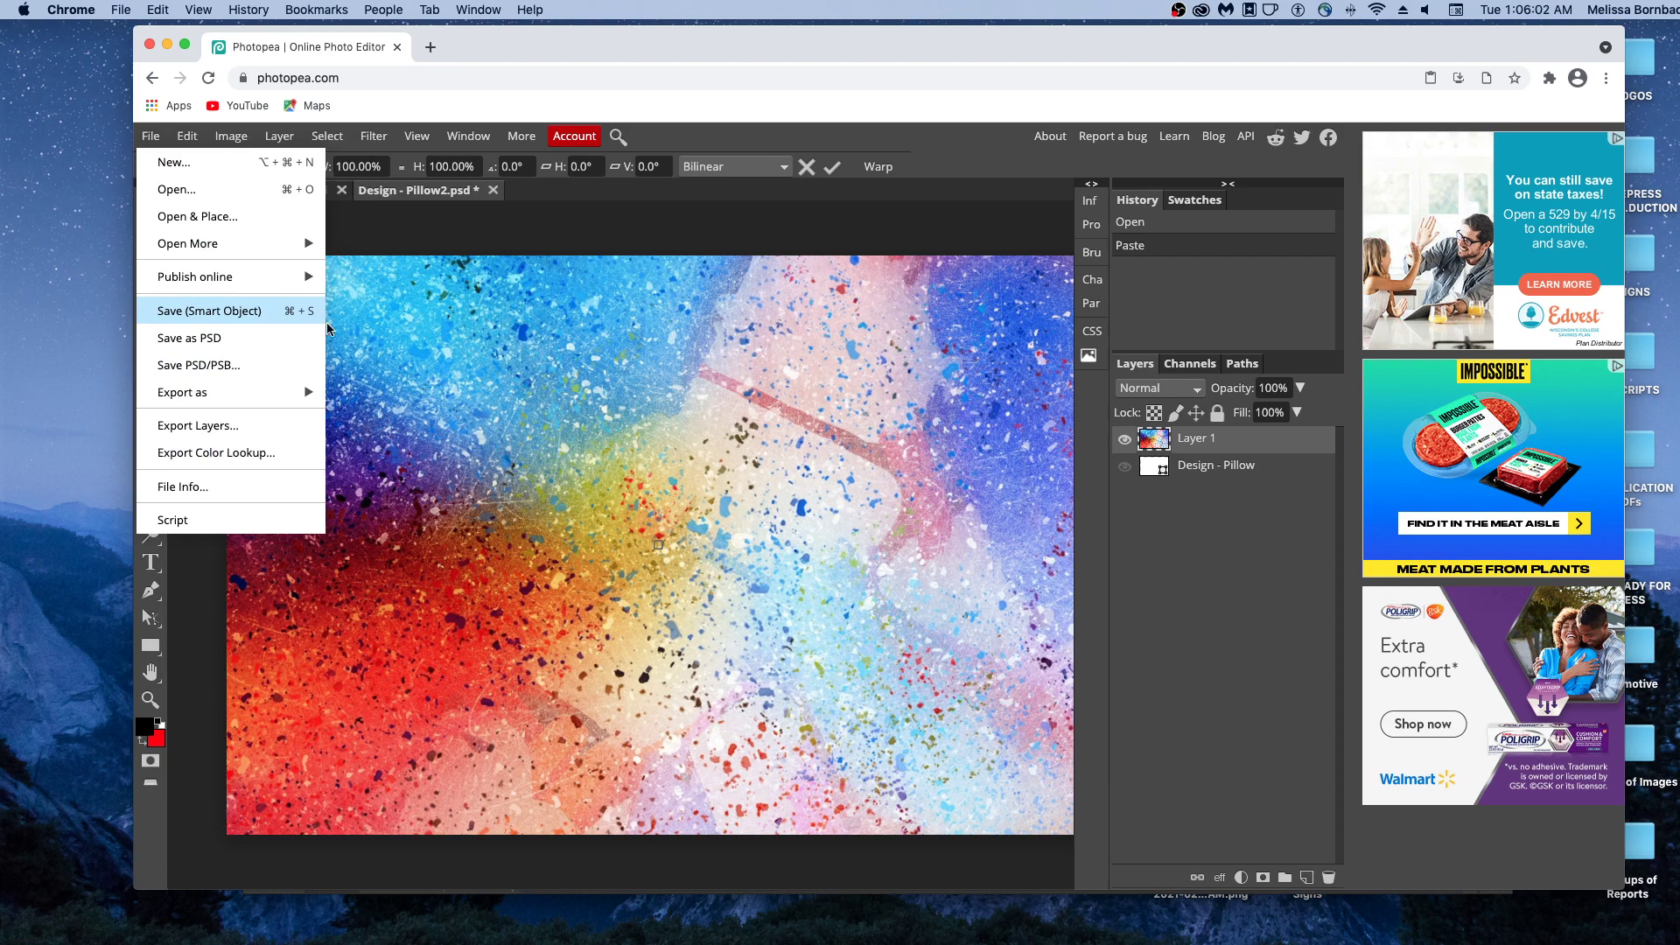
{"action": "left_click", "coordinate": [302, 312]}
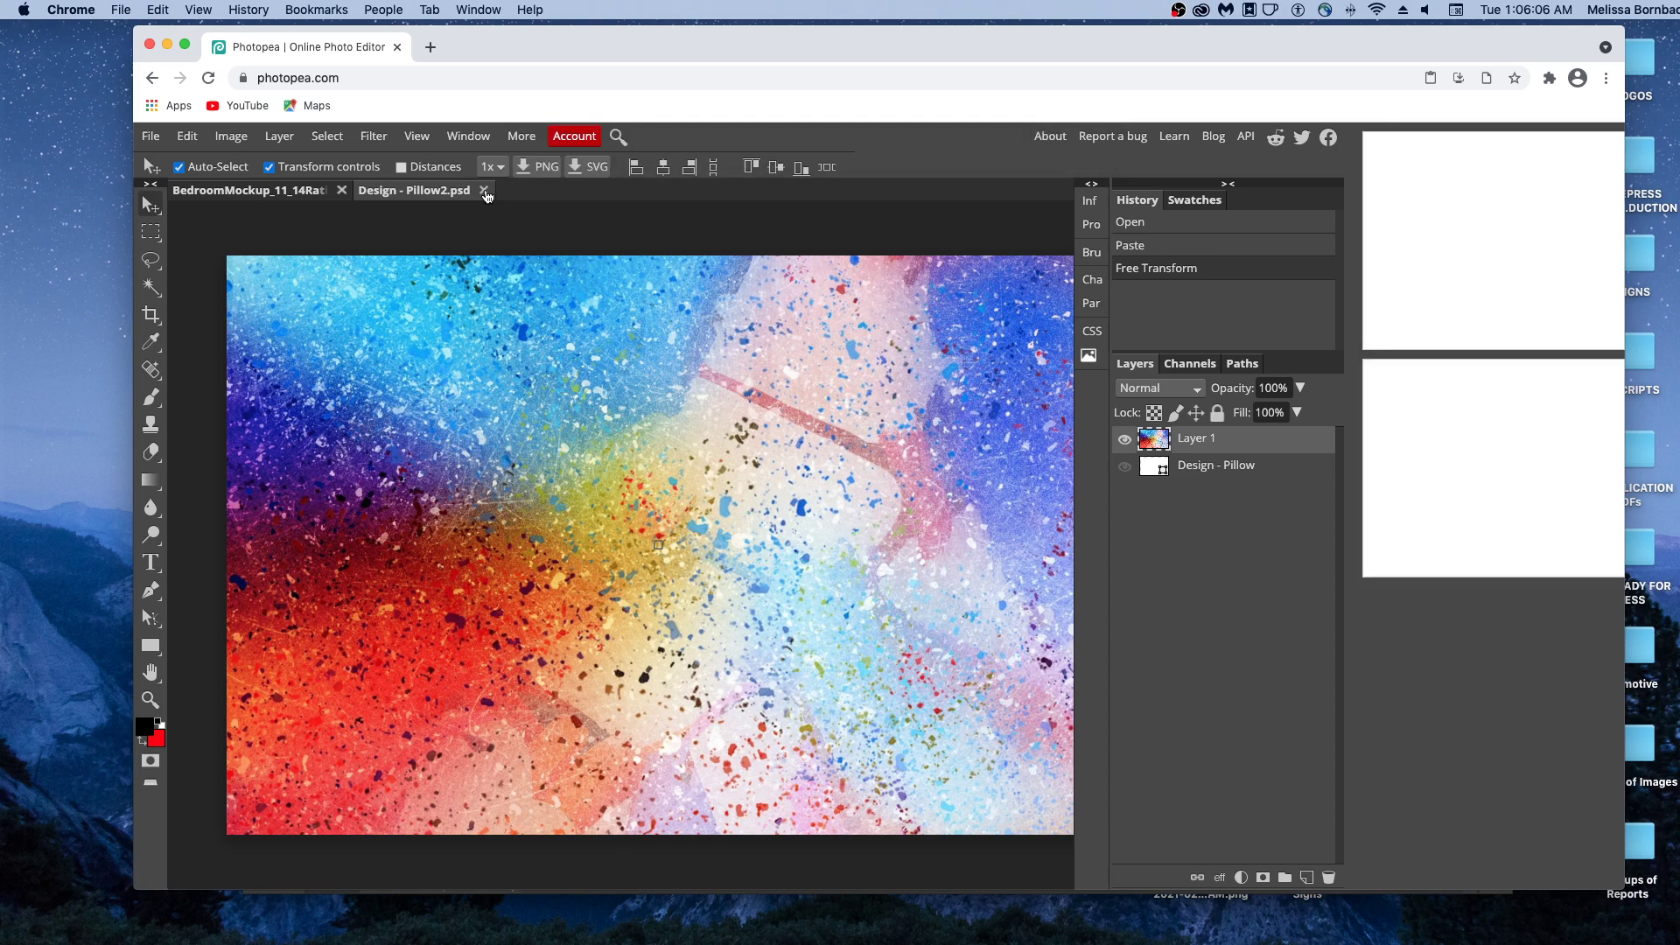
- Return to the mockup, collapse Pillow - Left, and open Pillow - Right's Design smart object
{"action": "left_click", "coordinate": [486, 192]}
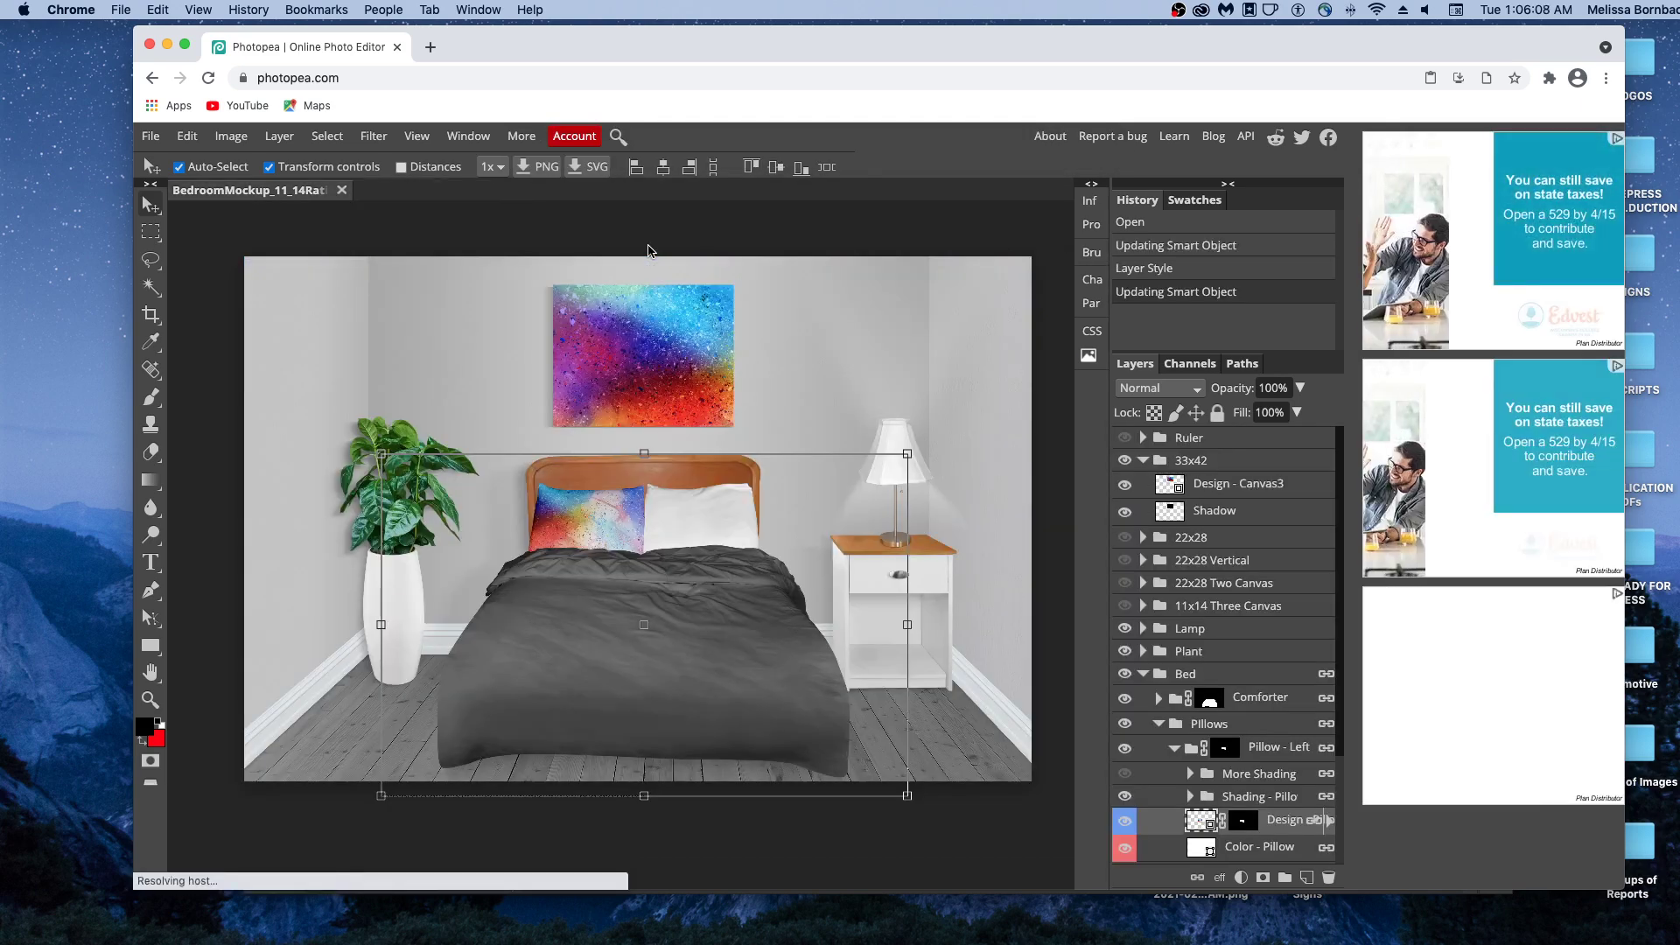
{"action": "scroll", "coordinate": [1190, 680], "scroll_direction": "down", "scroll_amount": 3}
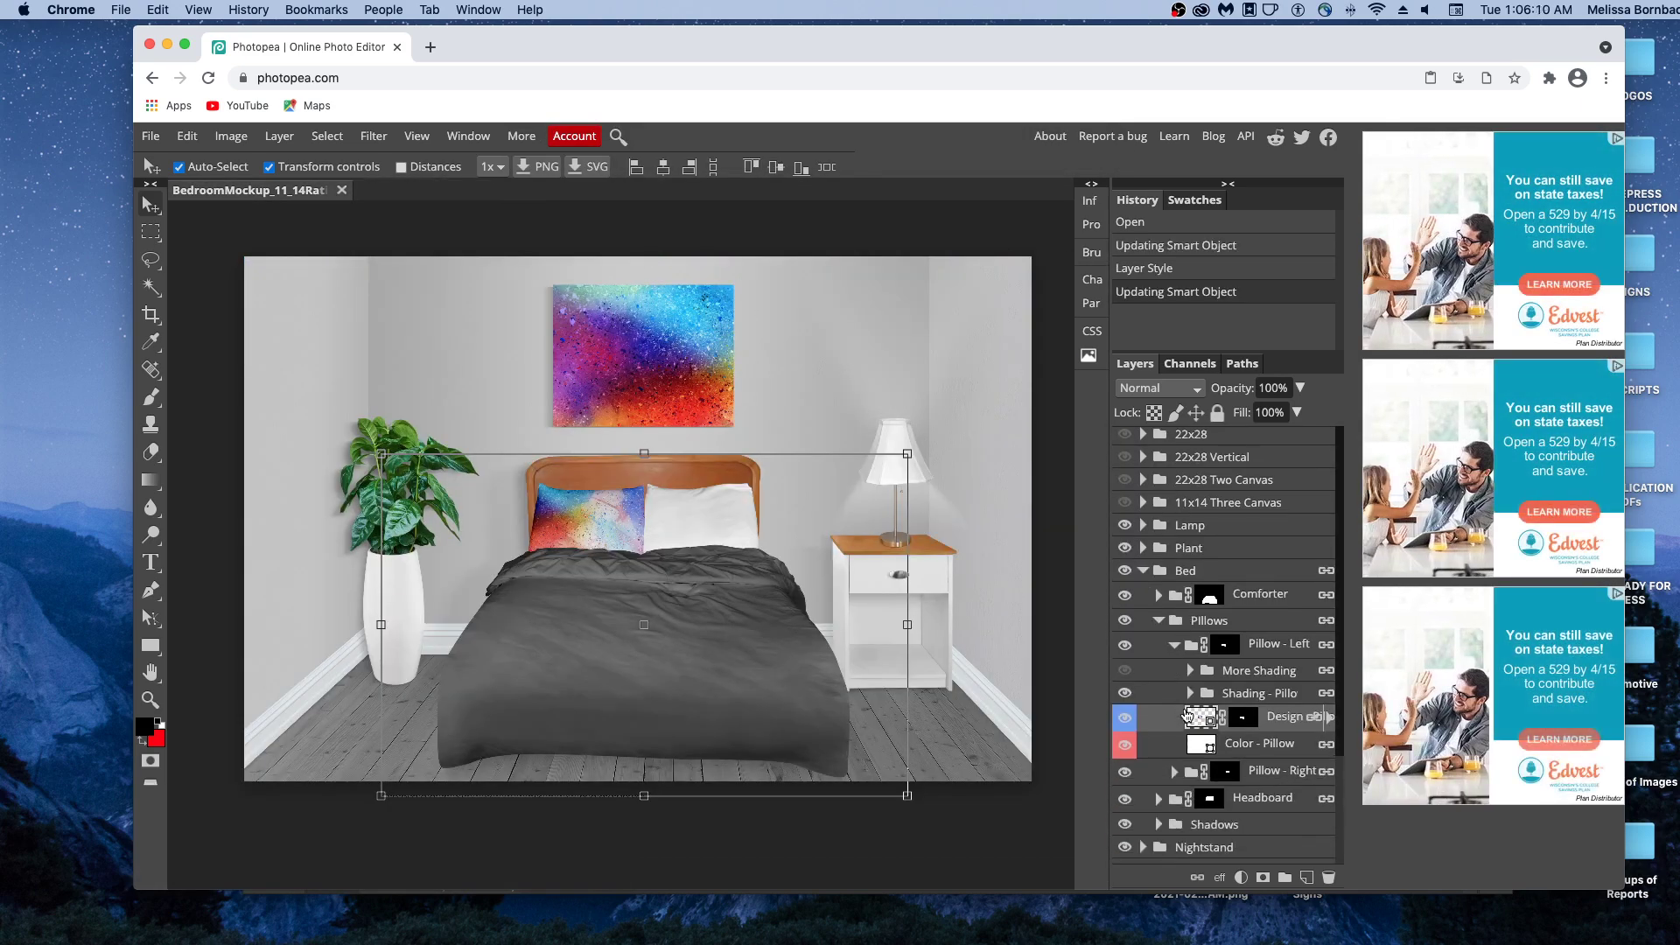
{"action": "left_click", "coordinate": [1175, 645]}
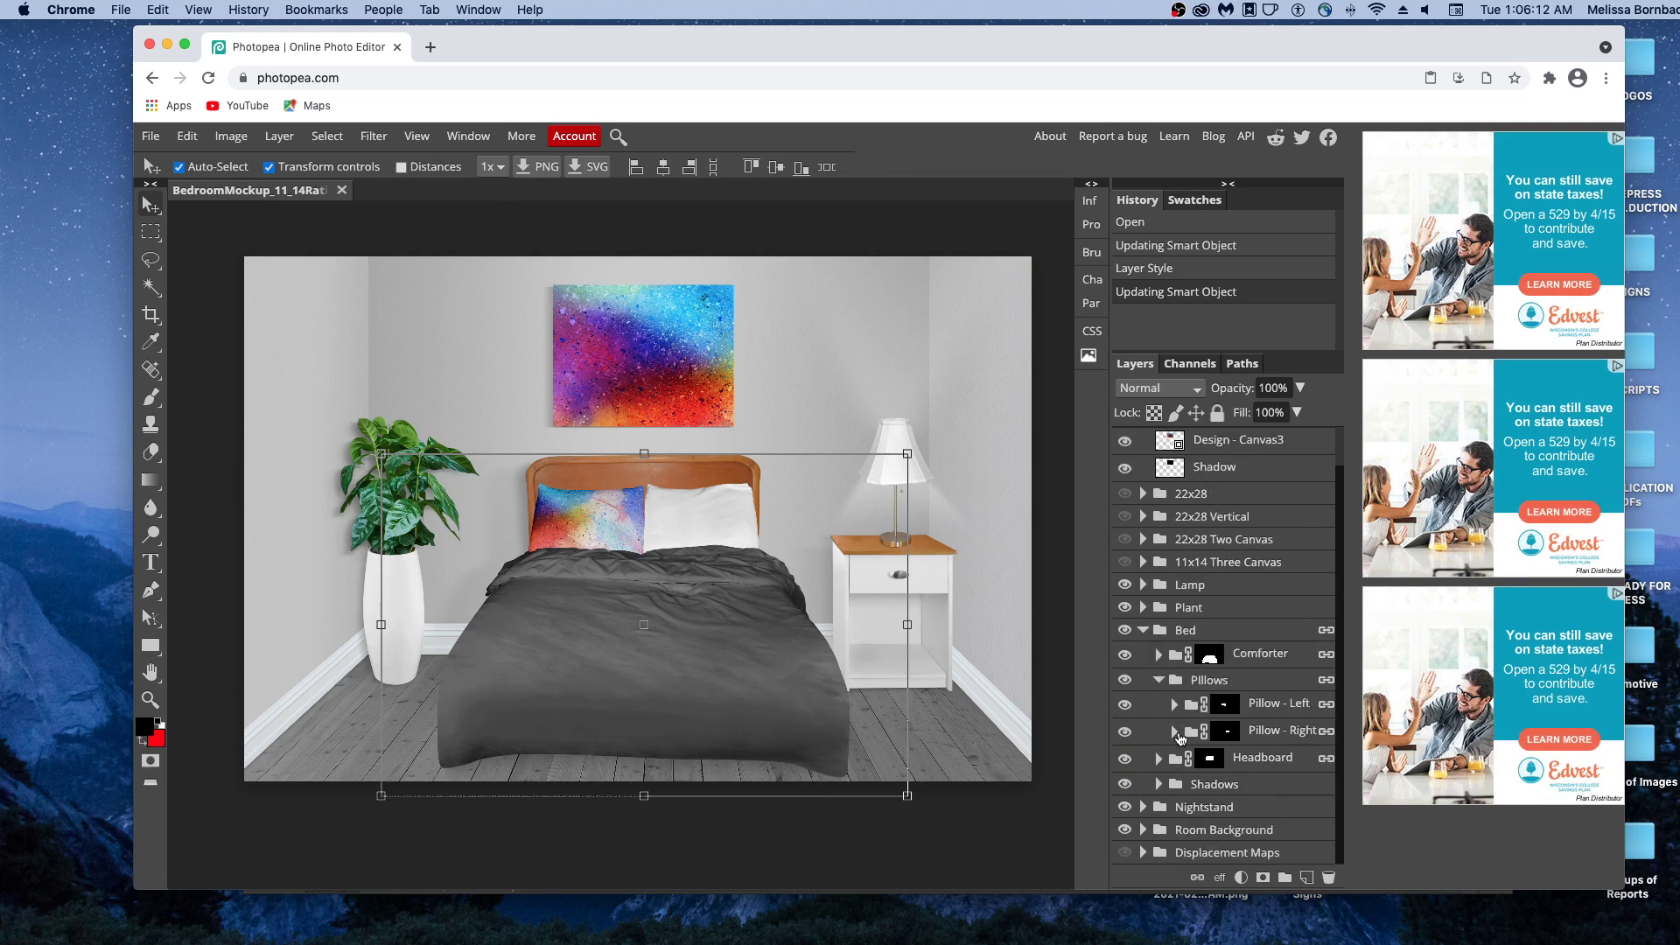
{"action": "left_click", "coordinate": [1175, 731]}
{"action": "scroll", "coordinate": [1207, 722], "scroll_direction": "down", "scroll_amount": 2}
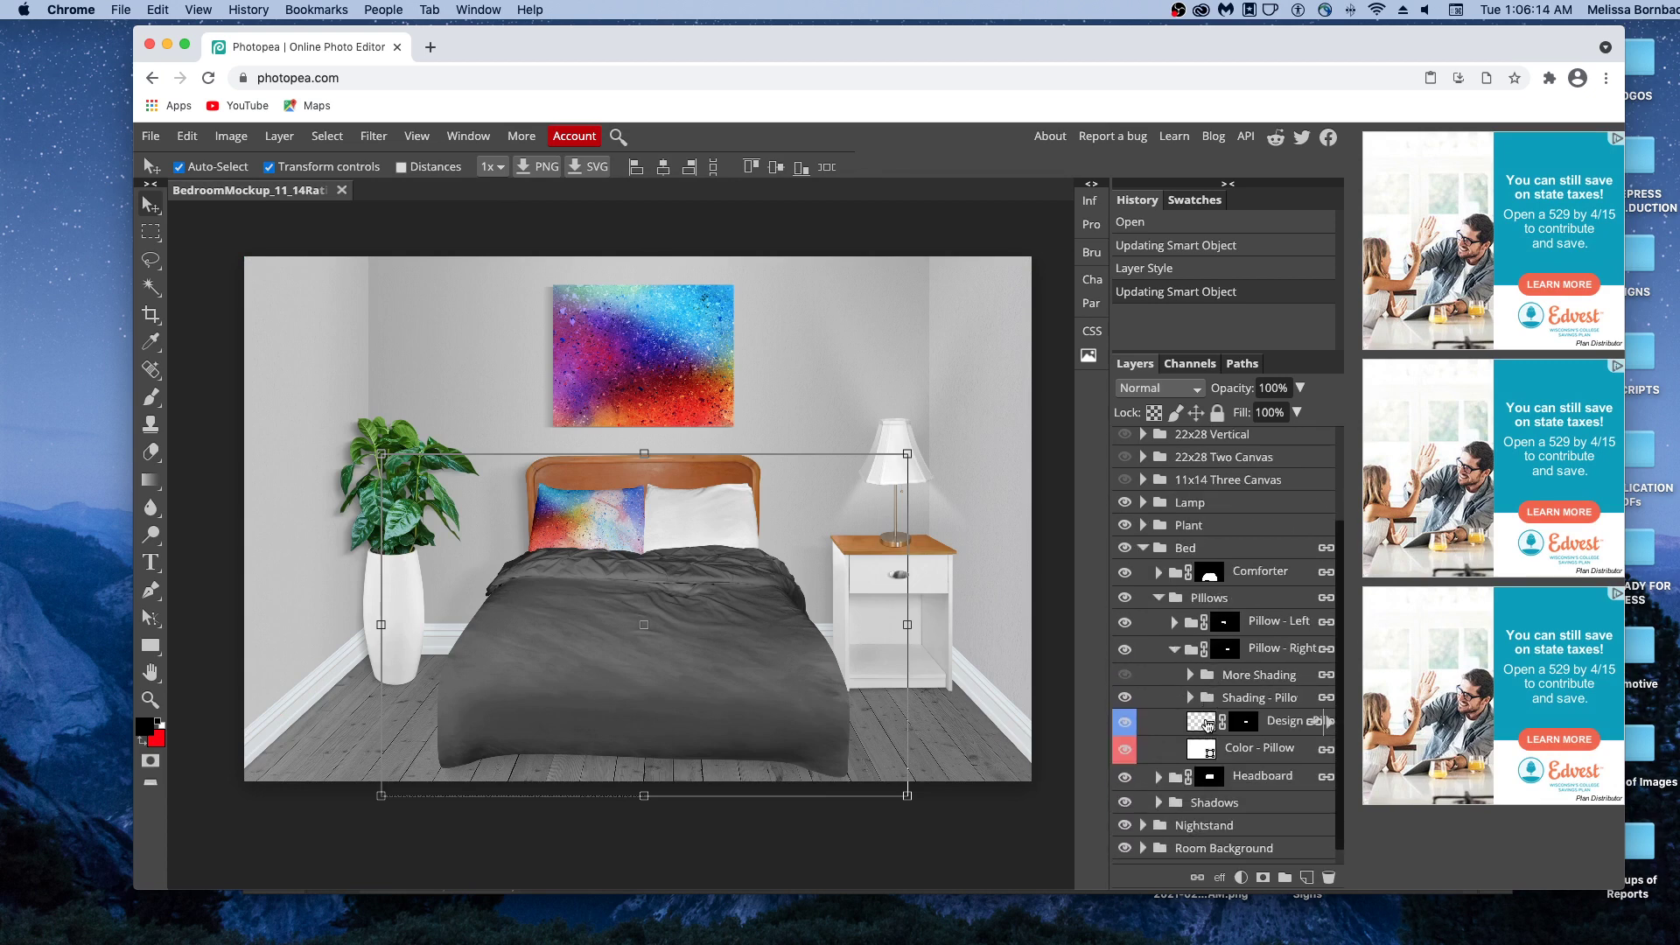
{"action": "double_click", "coordinate": [1201, 721]}
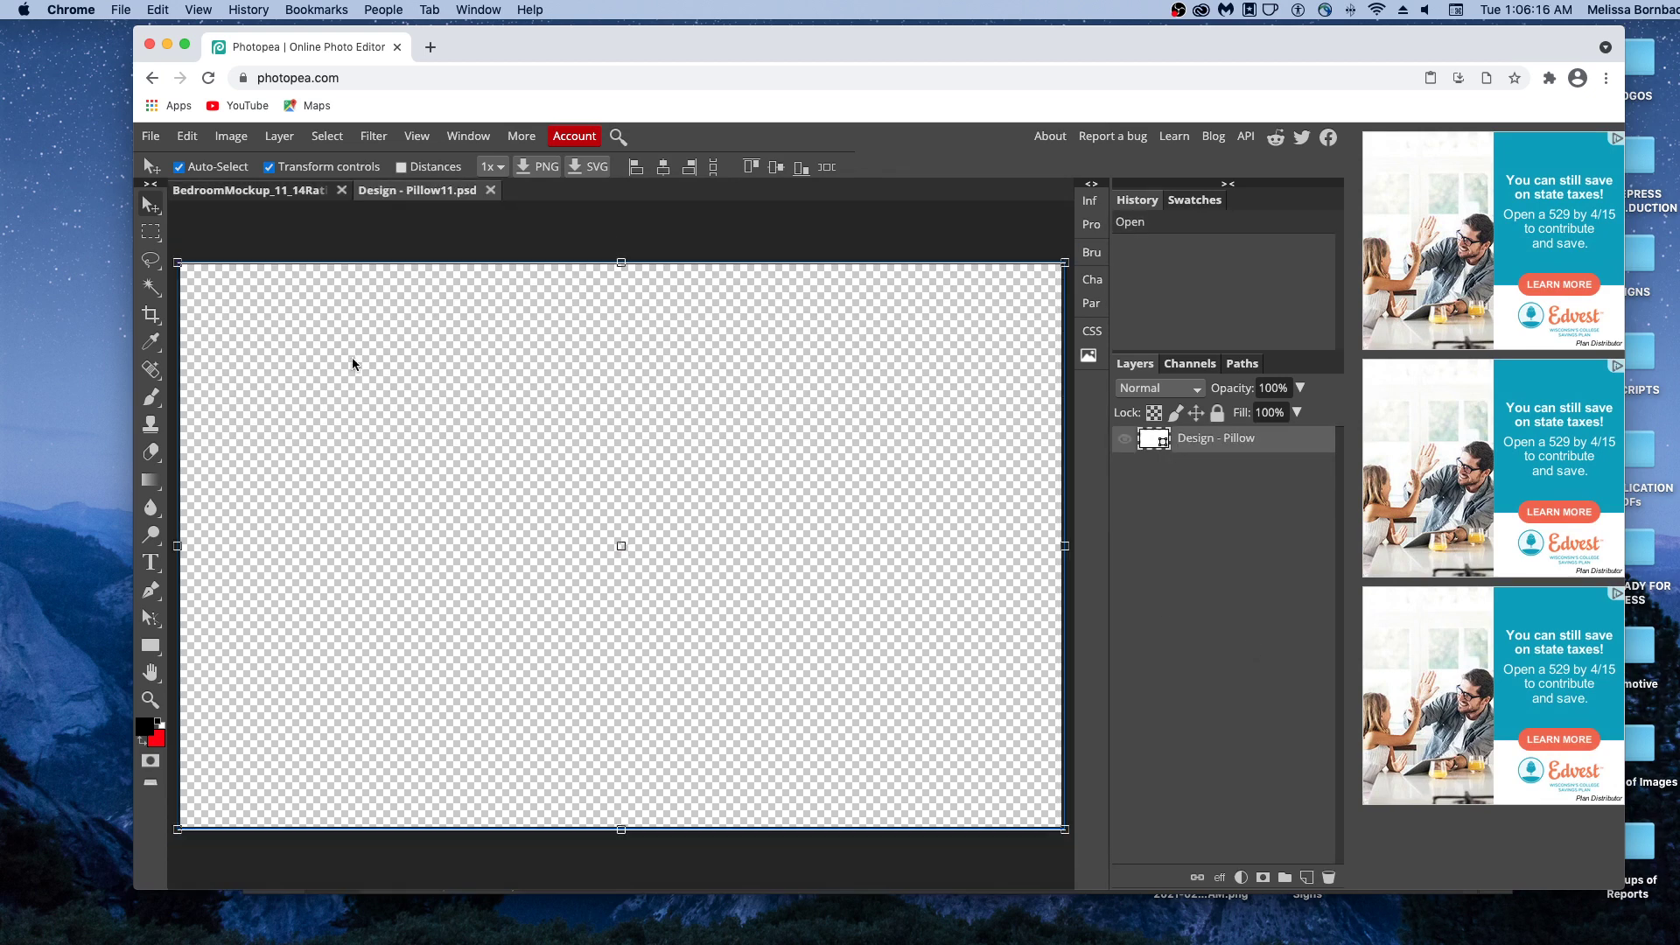
- Paste the splatter artwork into the right pillow design and save it back to the smart object
{"action": "left_click", "coordinate": [187, 136]}
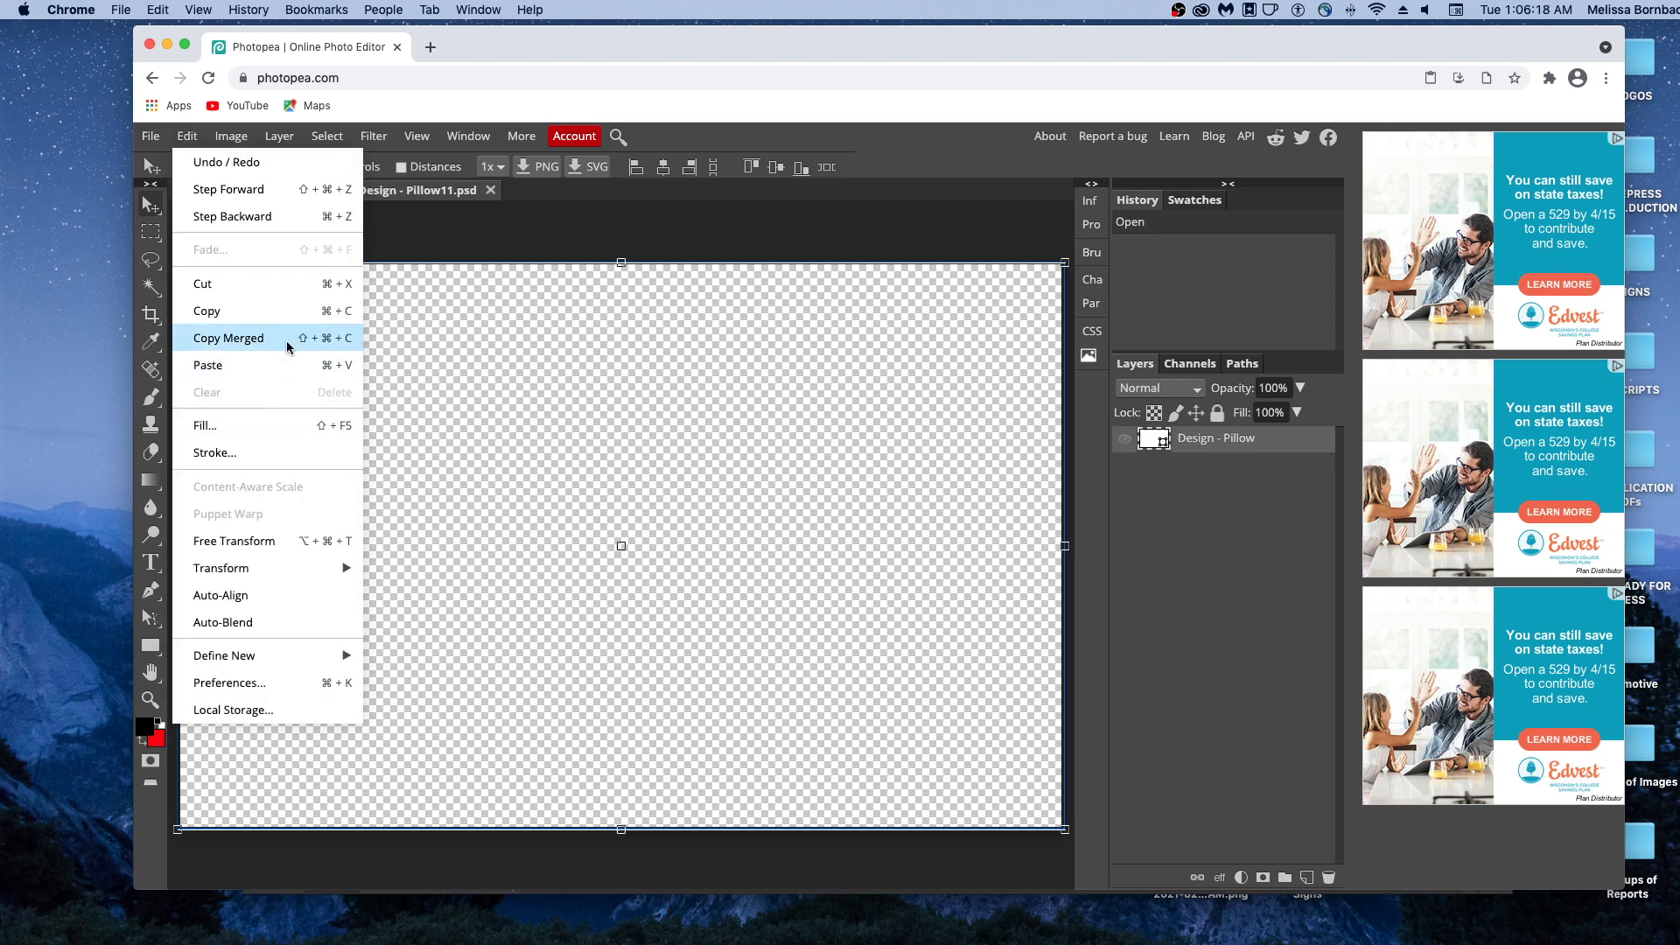
{"action": "left_click", "coordinate": [282, 363]}
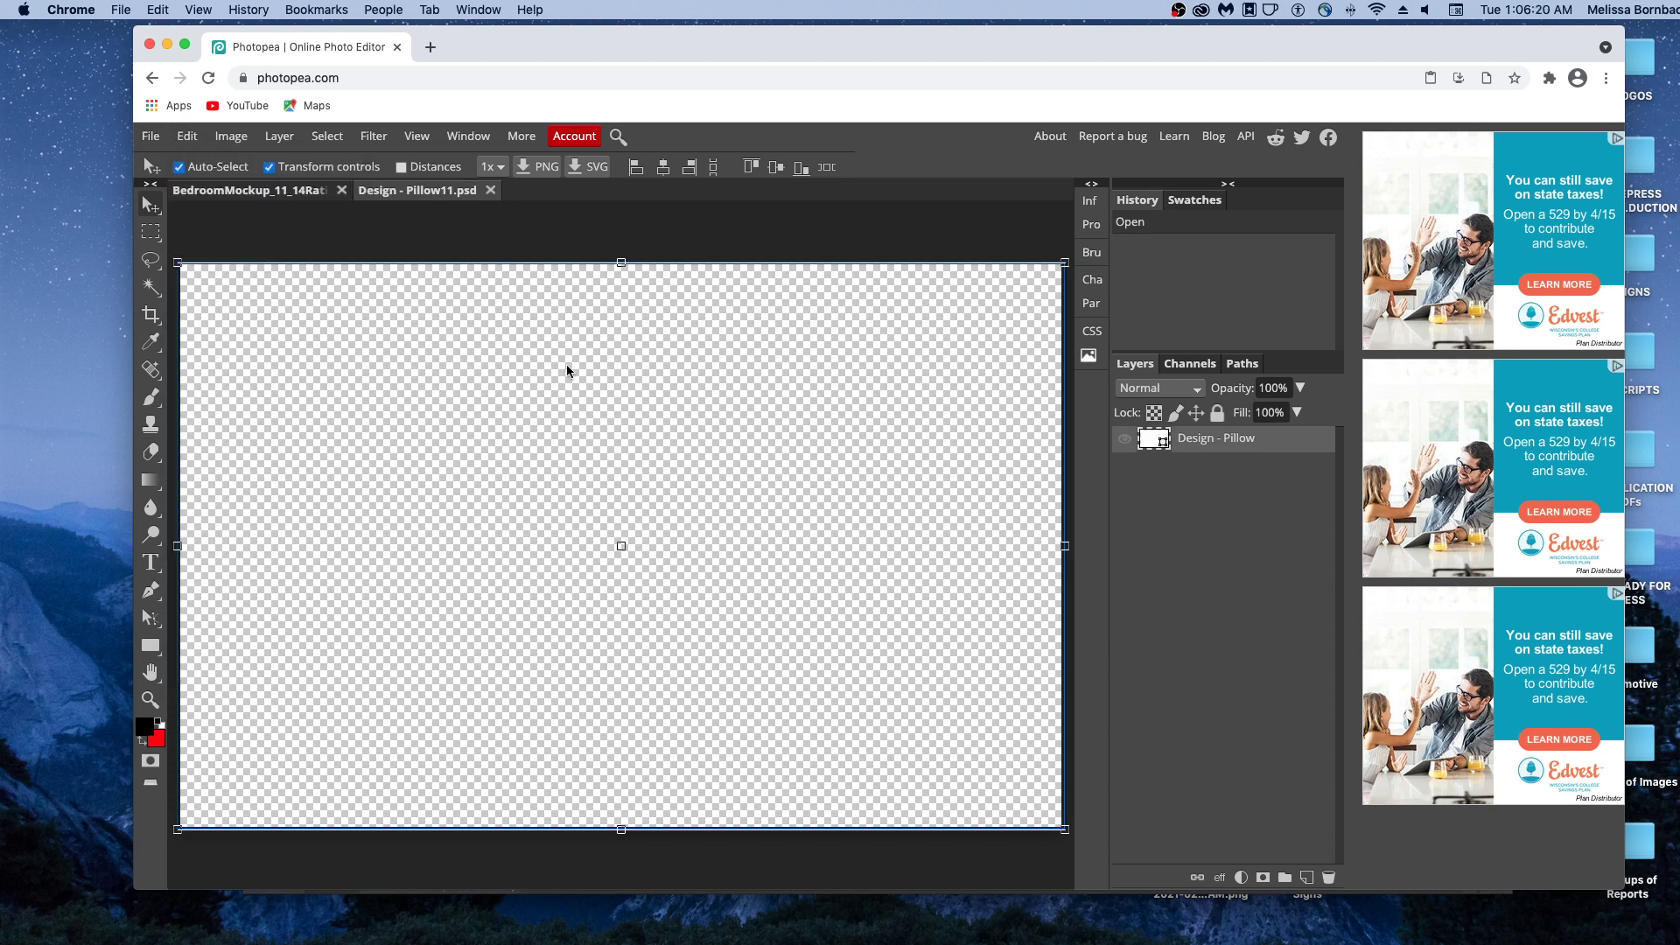
{"action": "key", "text": "super+v"}
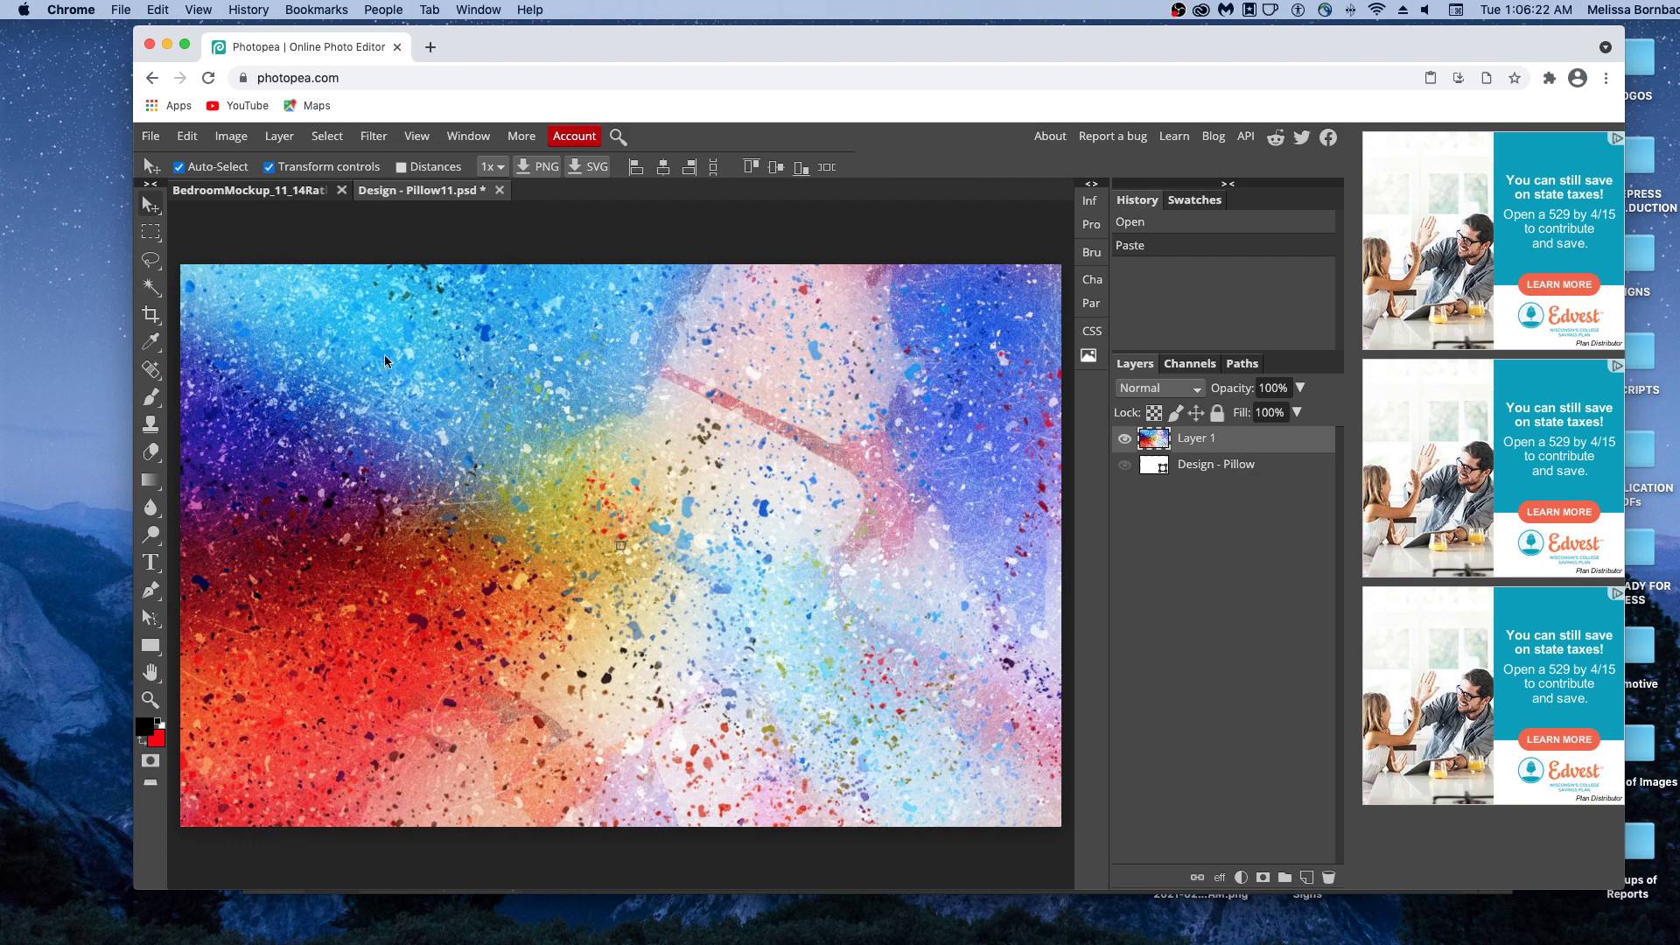
{"action": "left_click", "coordinate": [153, 138]}
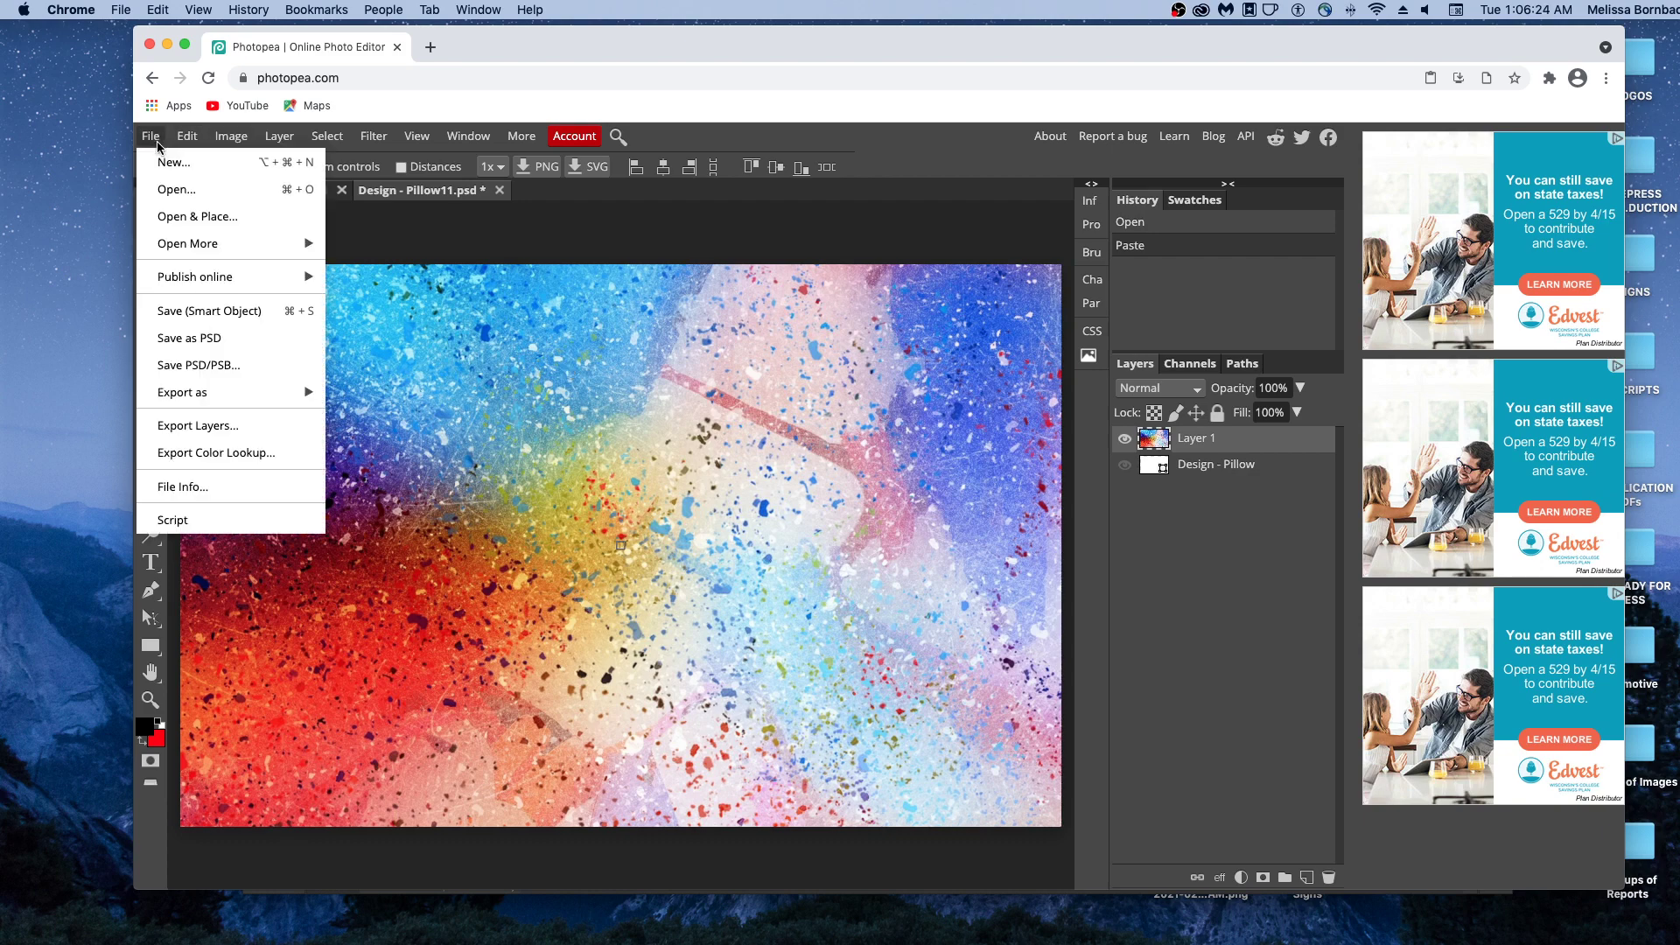
{"action": "left_click", "coordinate": [208, 308]}
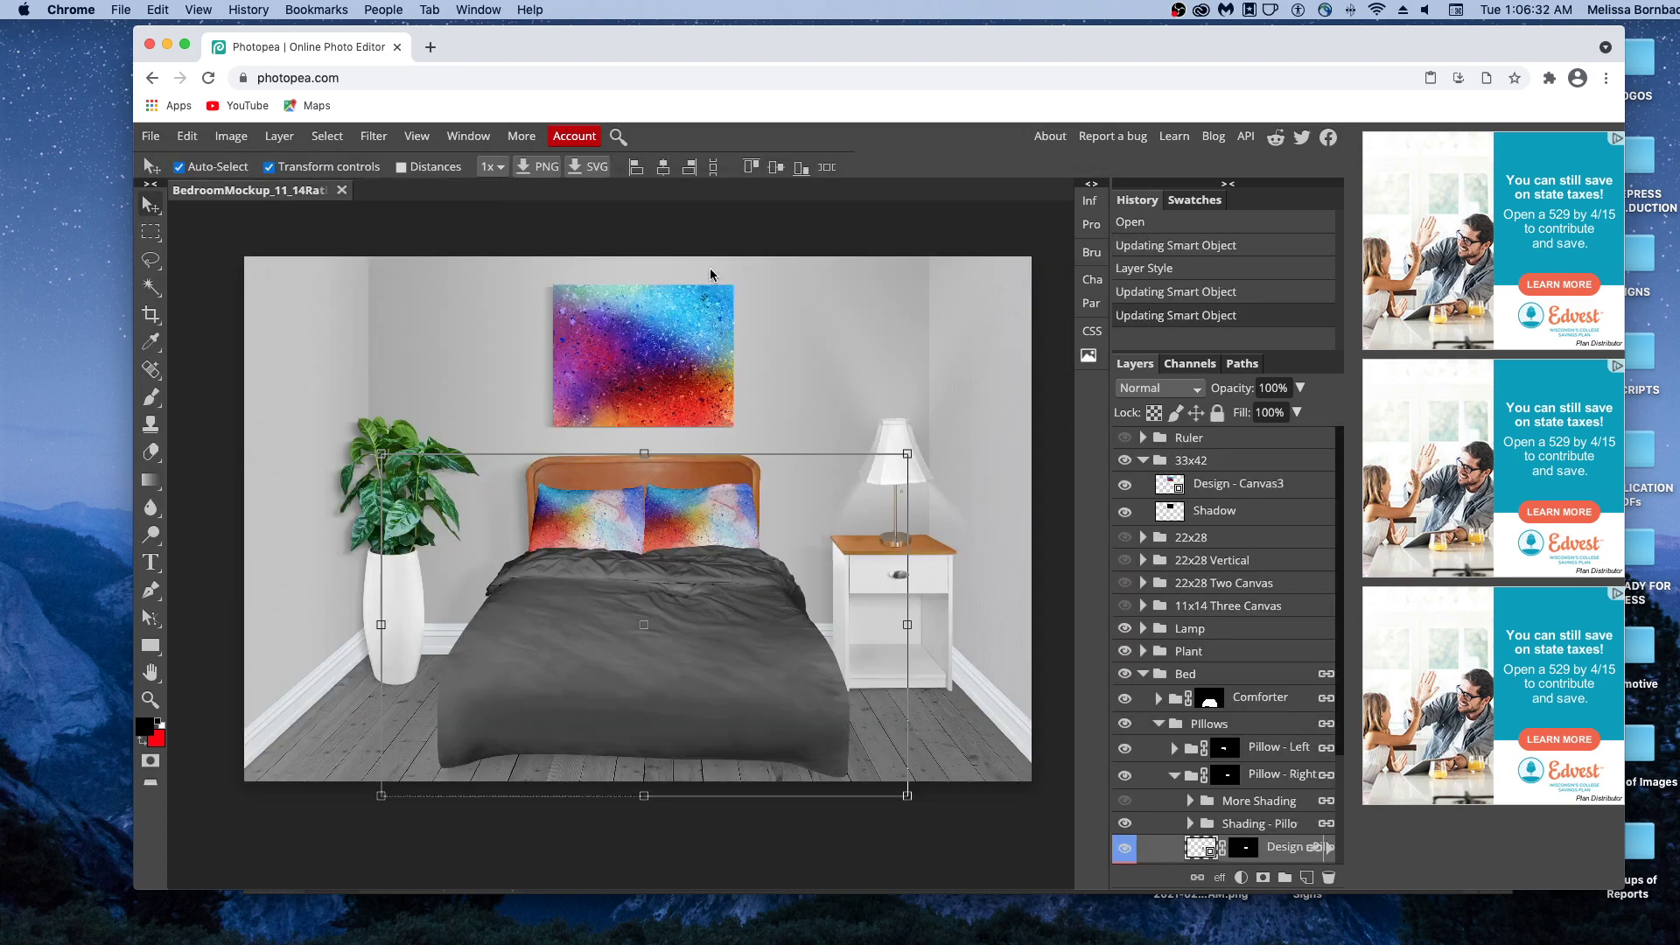
- Collapse Room Background, toggle the Bed group's visibility off and on, and fold Bed up
{"action": "left_click", "coordinate": [727, 253]}
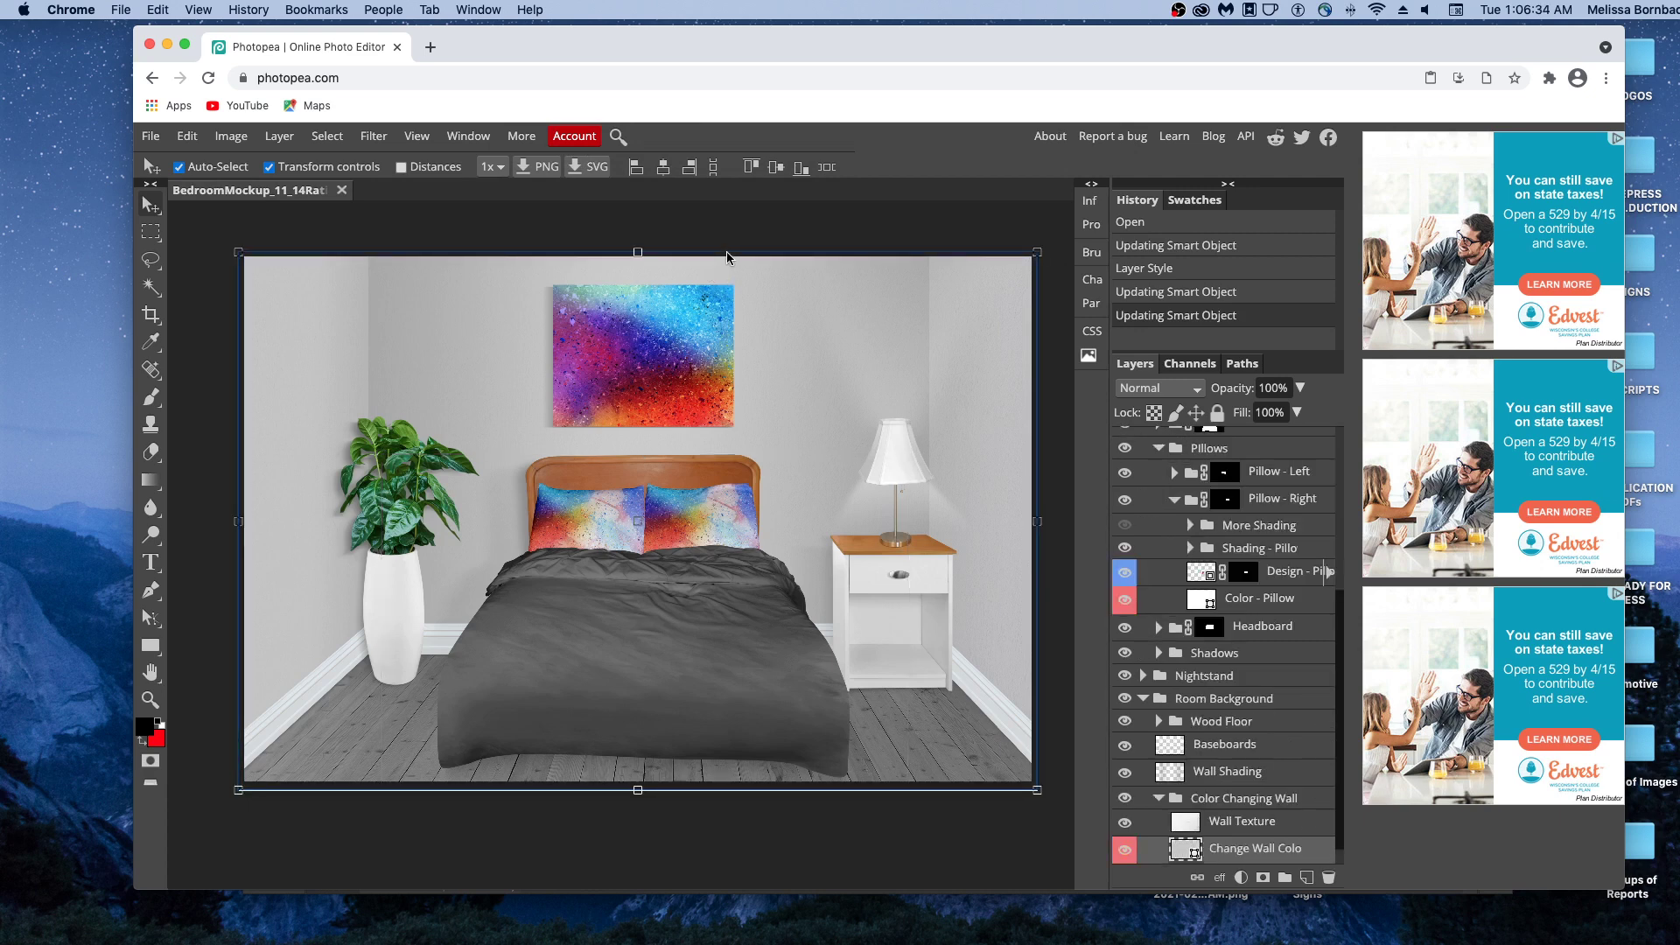
{"action": "left_click", "coordinate": [1143, 699]}
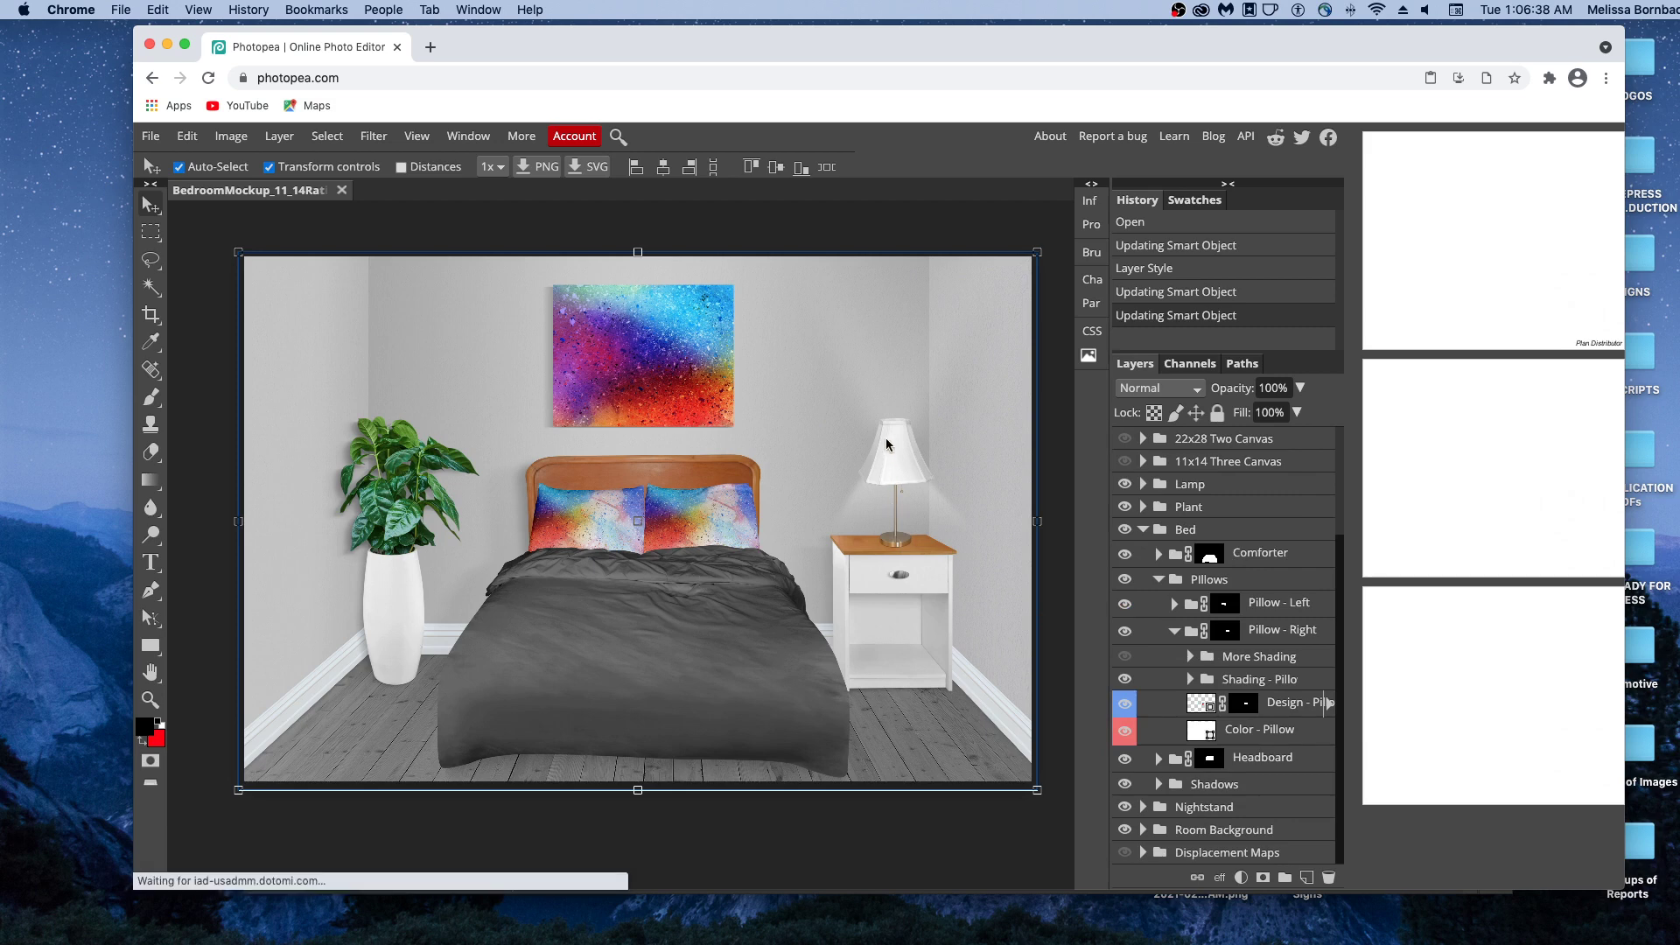
{"action": "left_click", "coordinate": [1130, 530]}
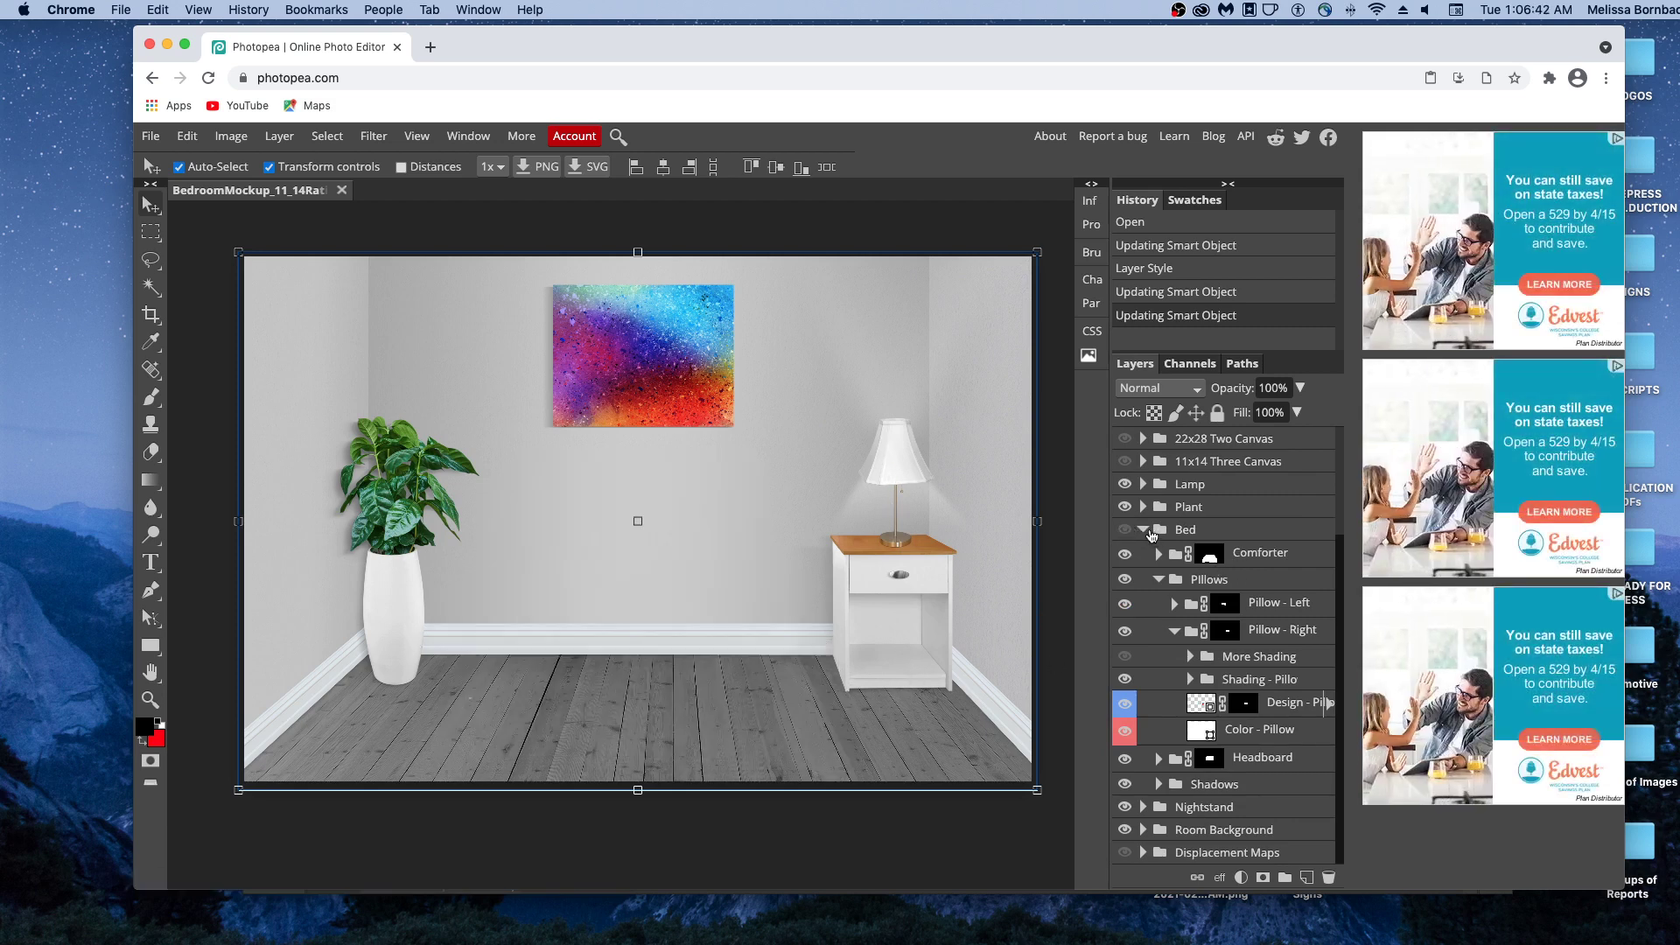
{"action": "left_click", "coordinate": [1144, 531]}
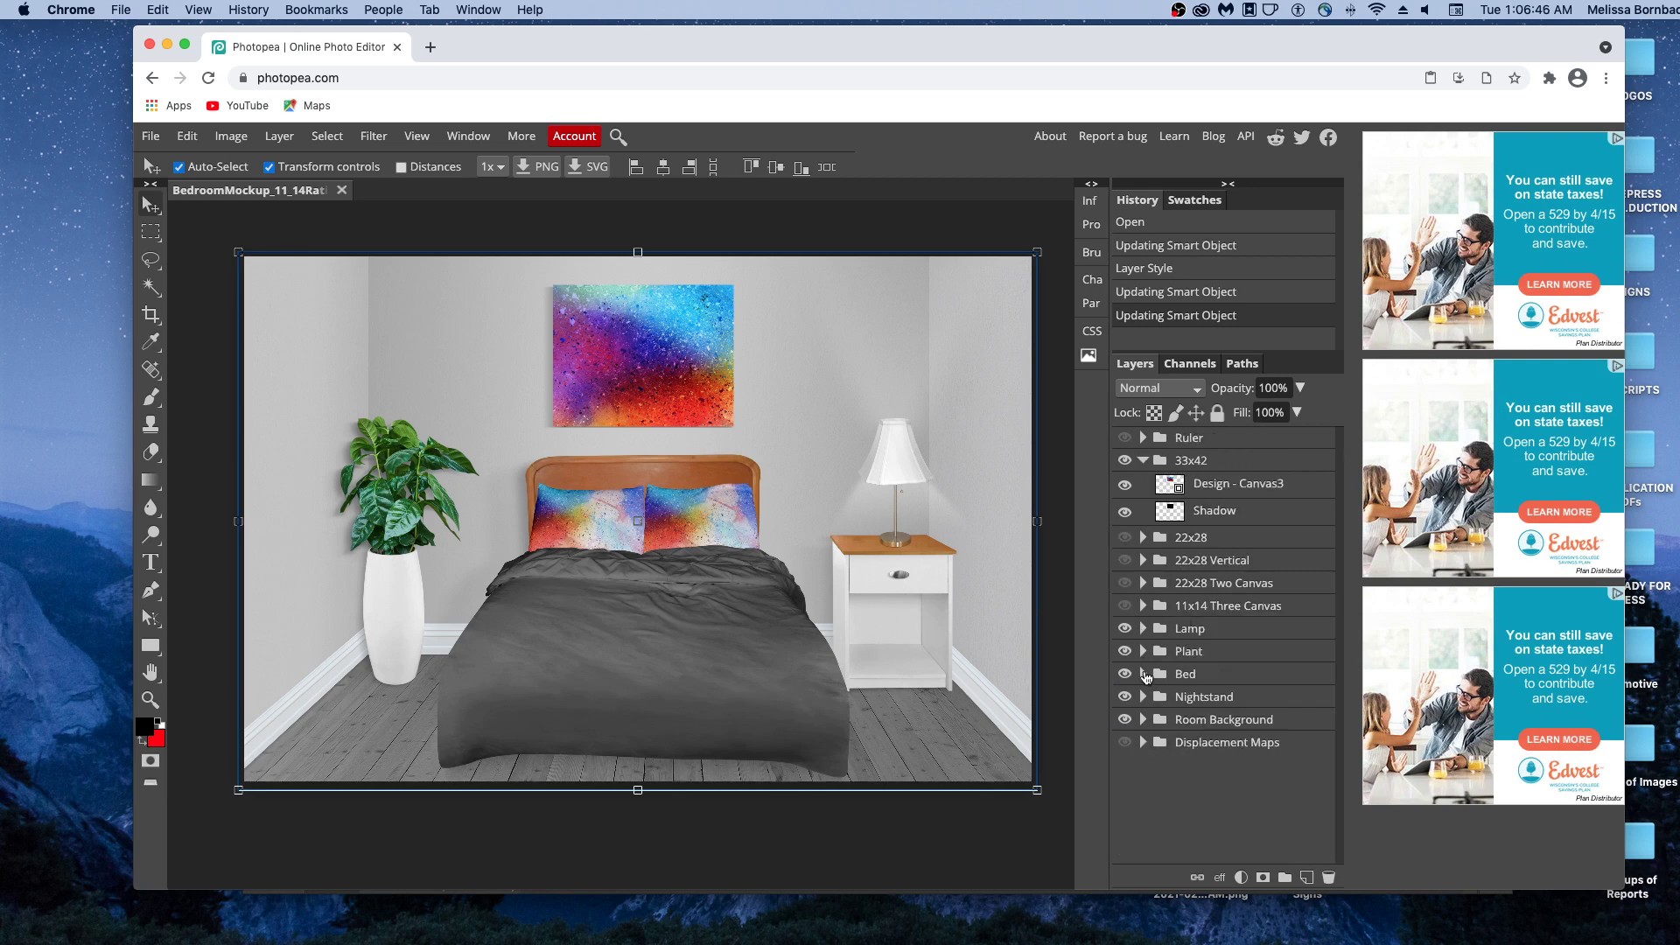
- Set the Plant > Pot colour fill to dark grey 494849 and fold the Pot group
{"action": "left_click", "coordinate": [1144, 652]}
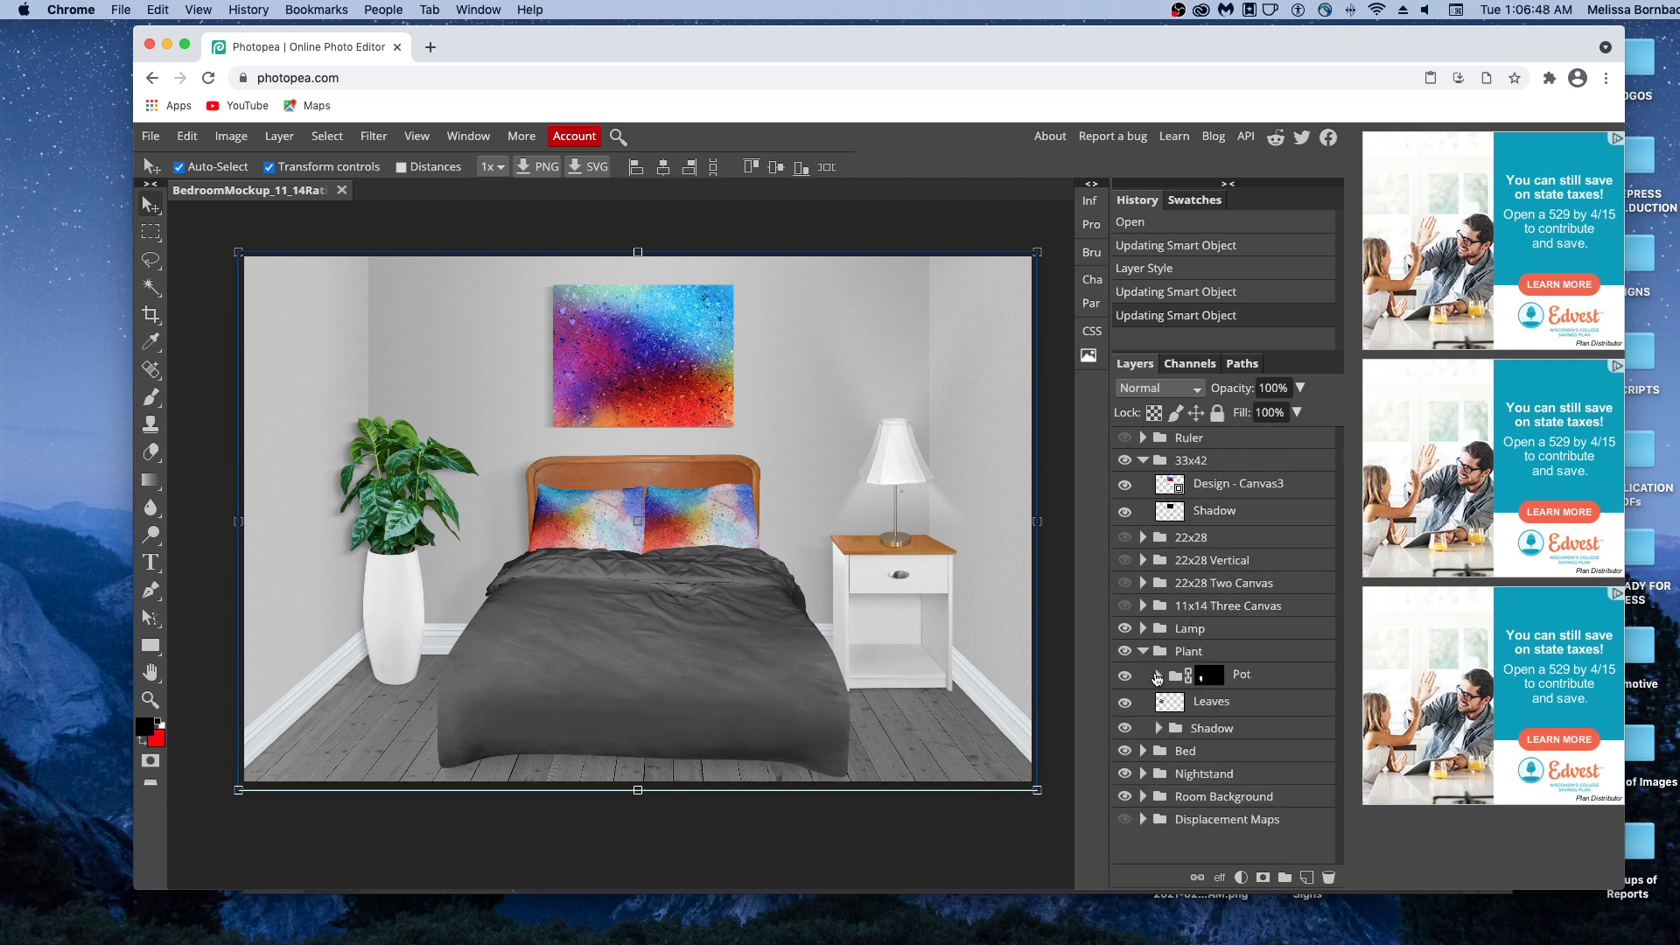
{"action": "left_click", "coordinate": [1159, 675]}
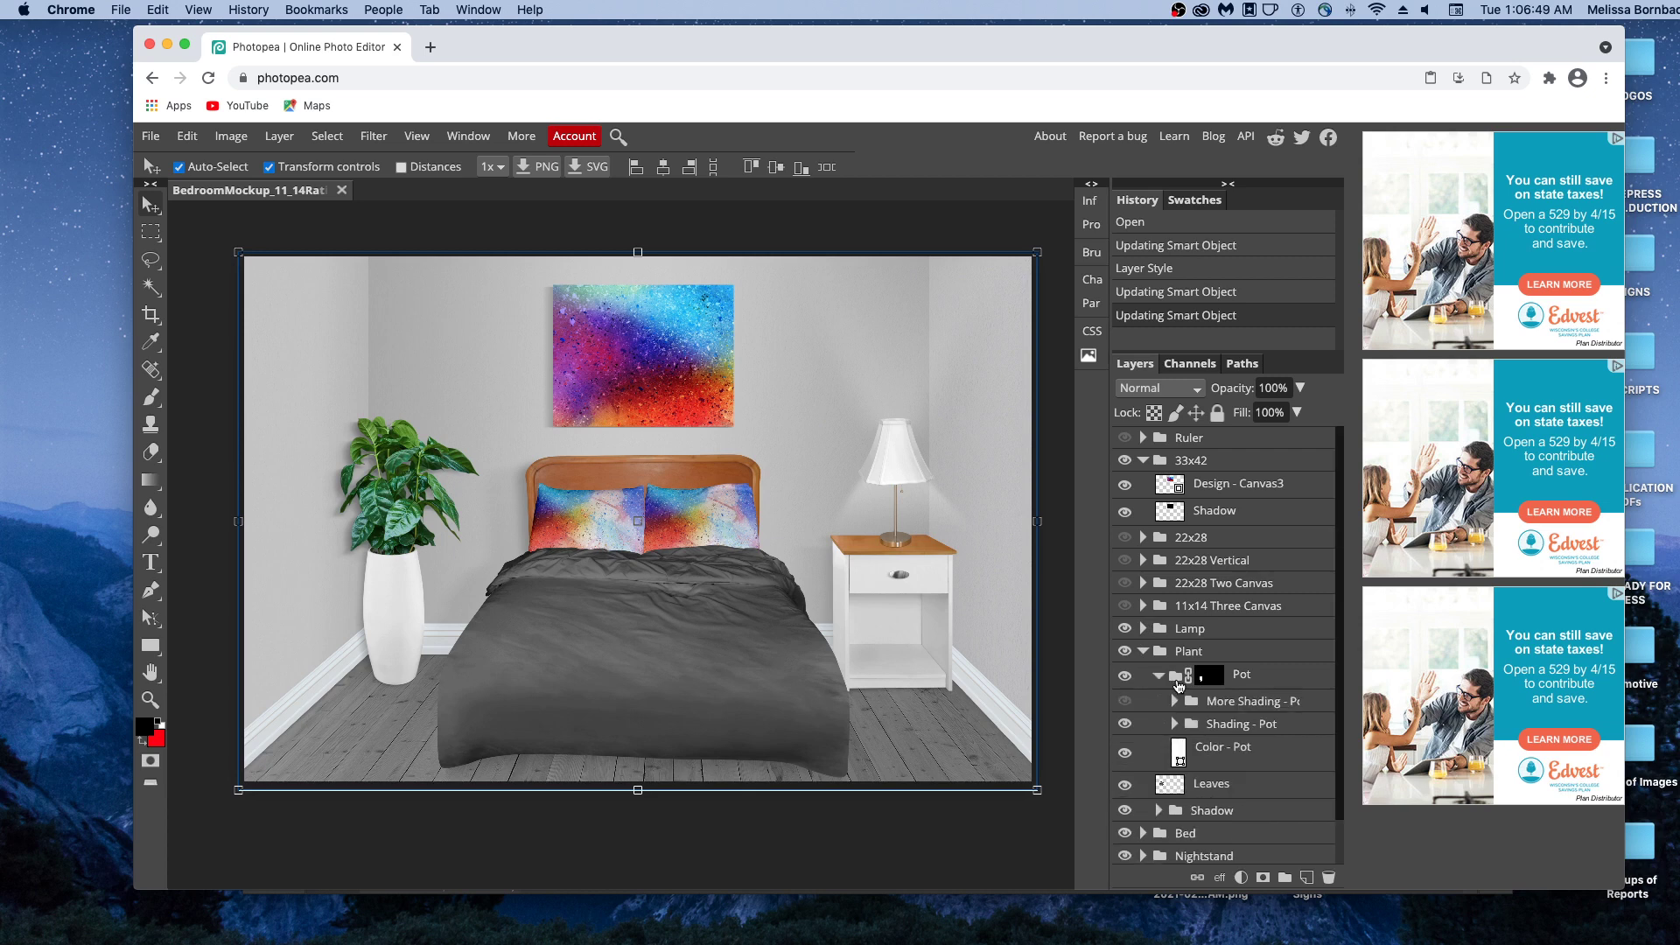
{"action": "double_click", "coordinate": [1179, 752]}
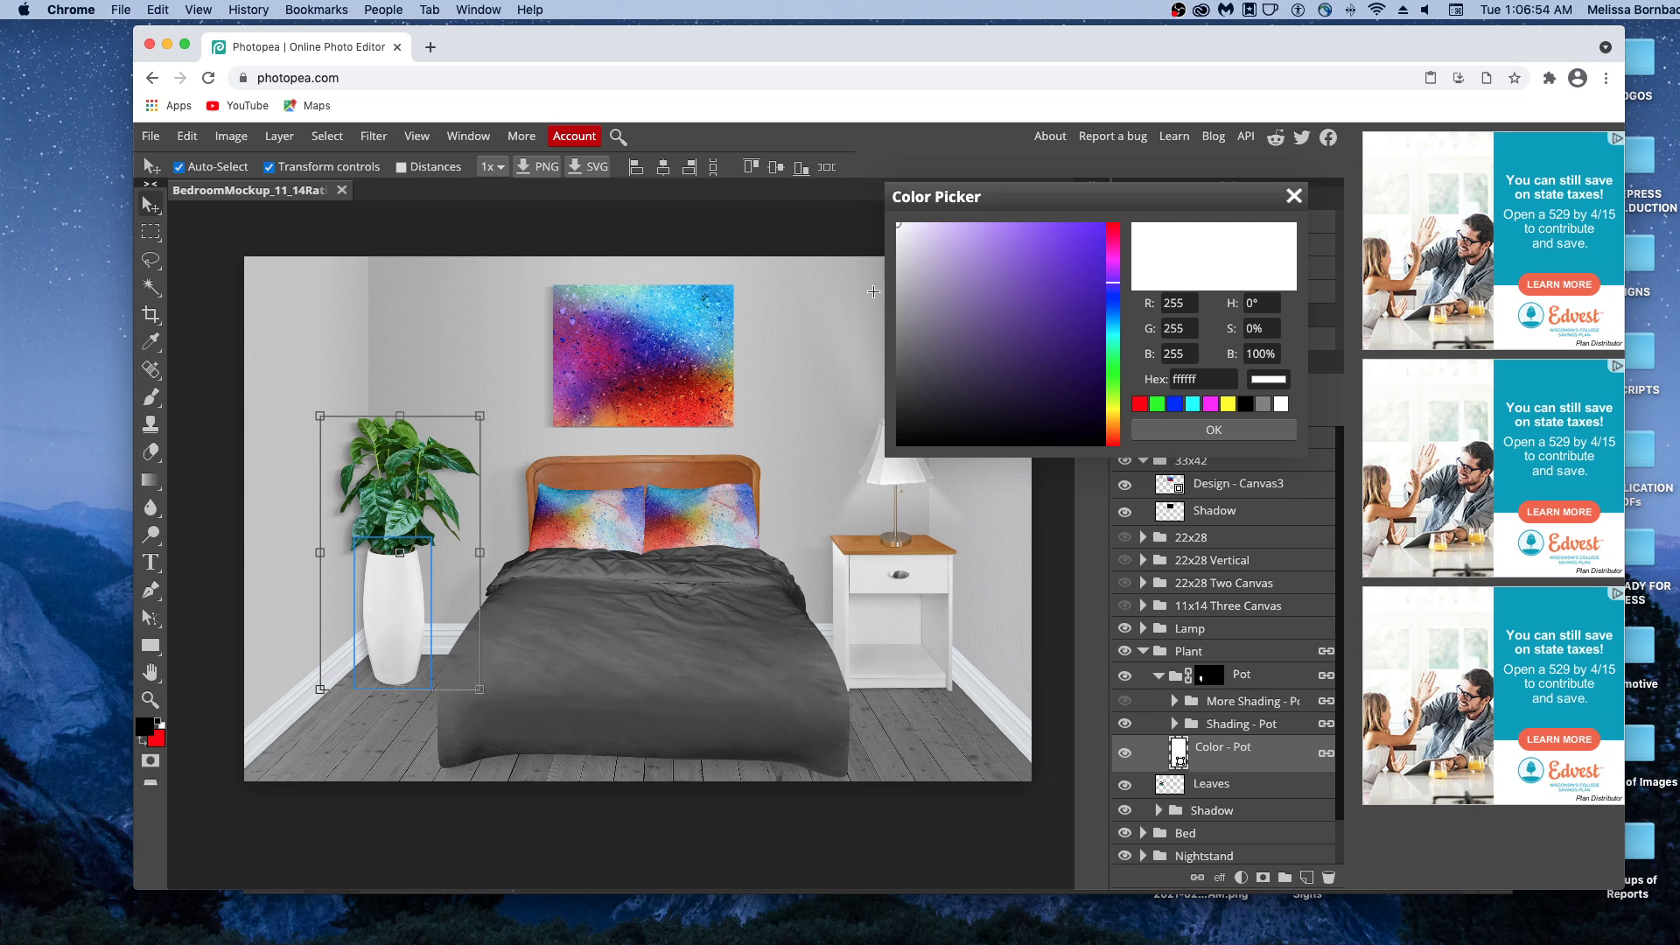
{"action": "left_click", "coordinate": [913, 366]}
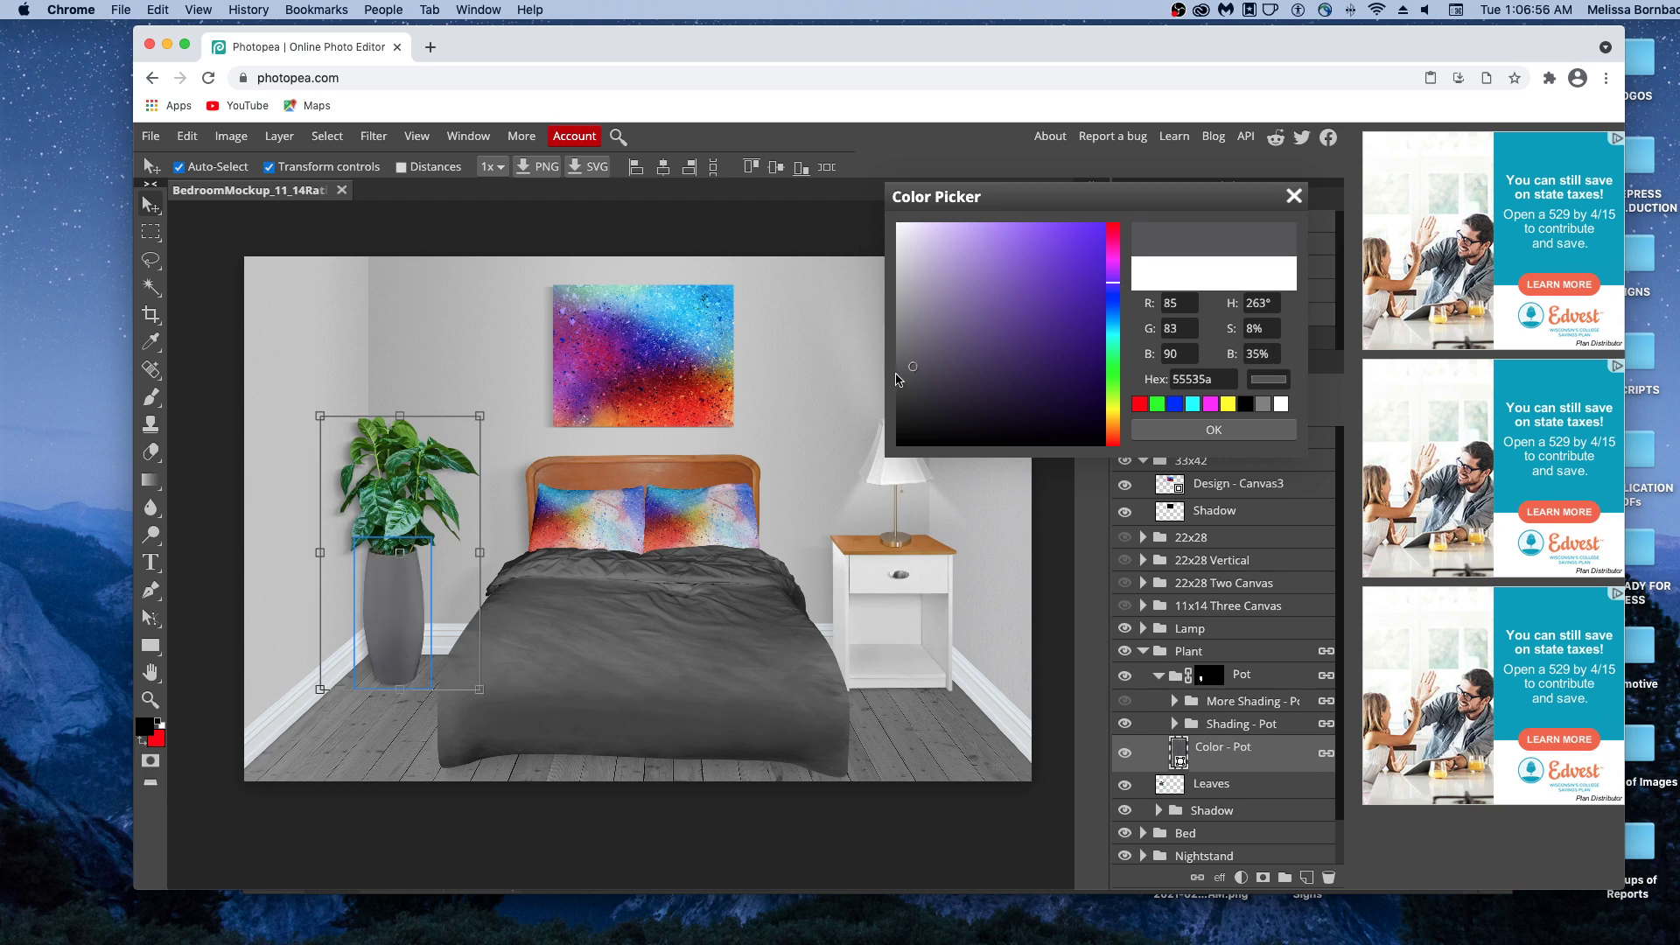
{"action": "left_click", "coordinate": [897, 376]}
{"action": "left_click", "coordinate": [898, 380]}
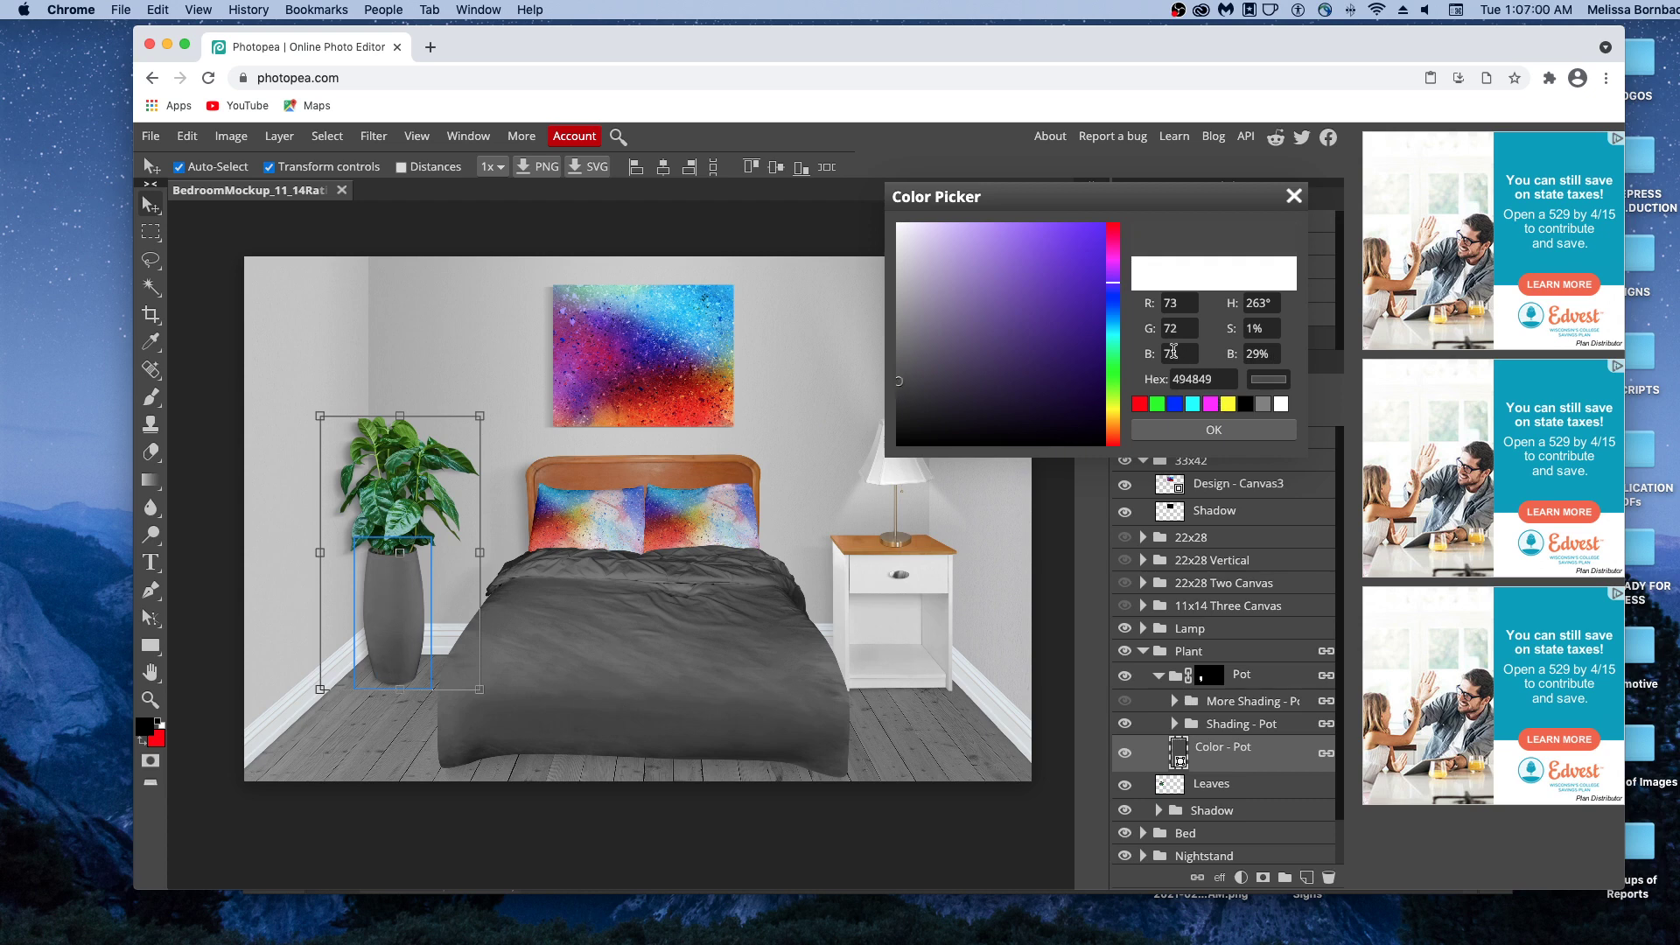
{"action": "left_click", "coordinate": [1220, 381]}
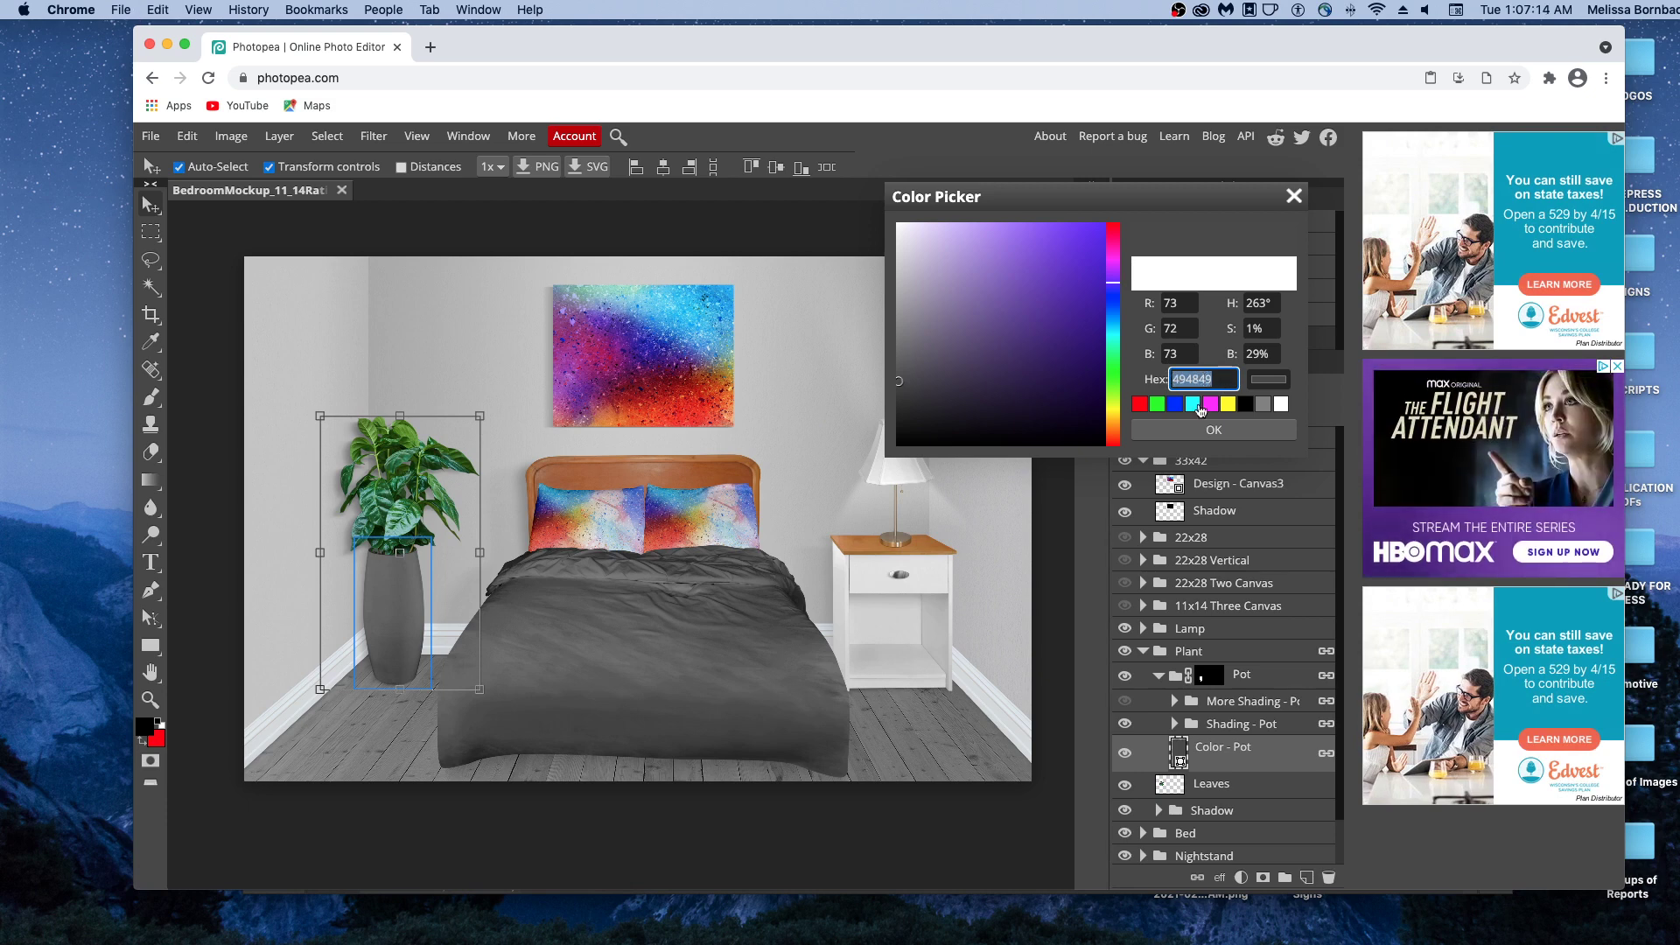
{"action": "right_click", "coordinate": [1214, 431]}
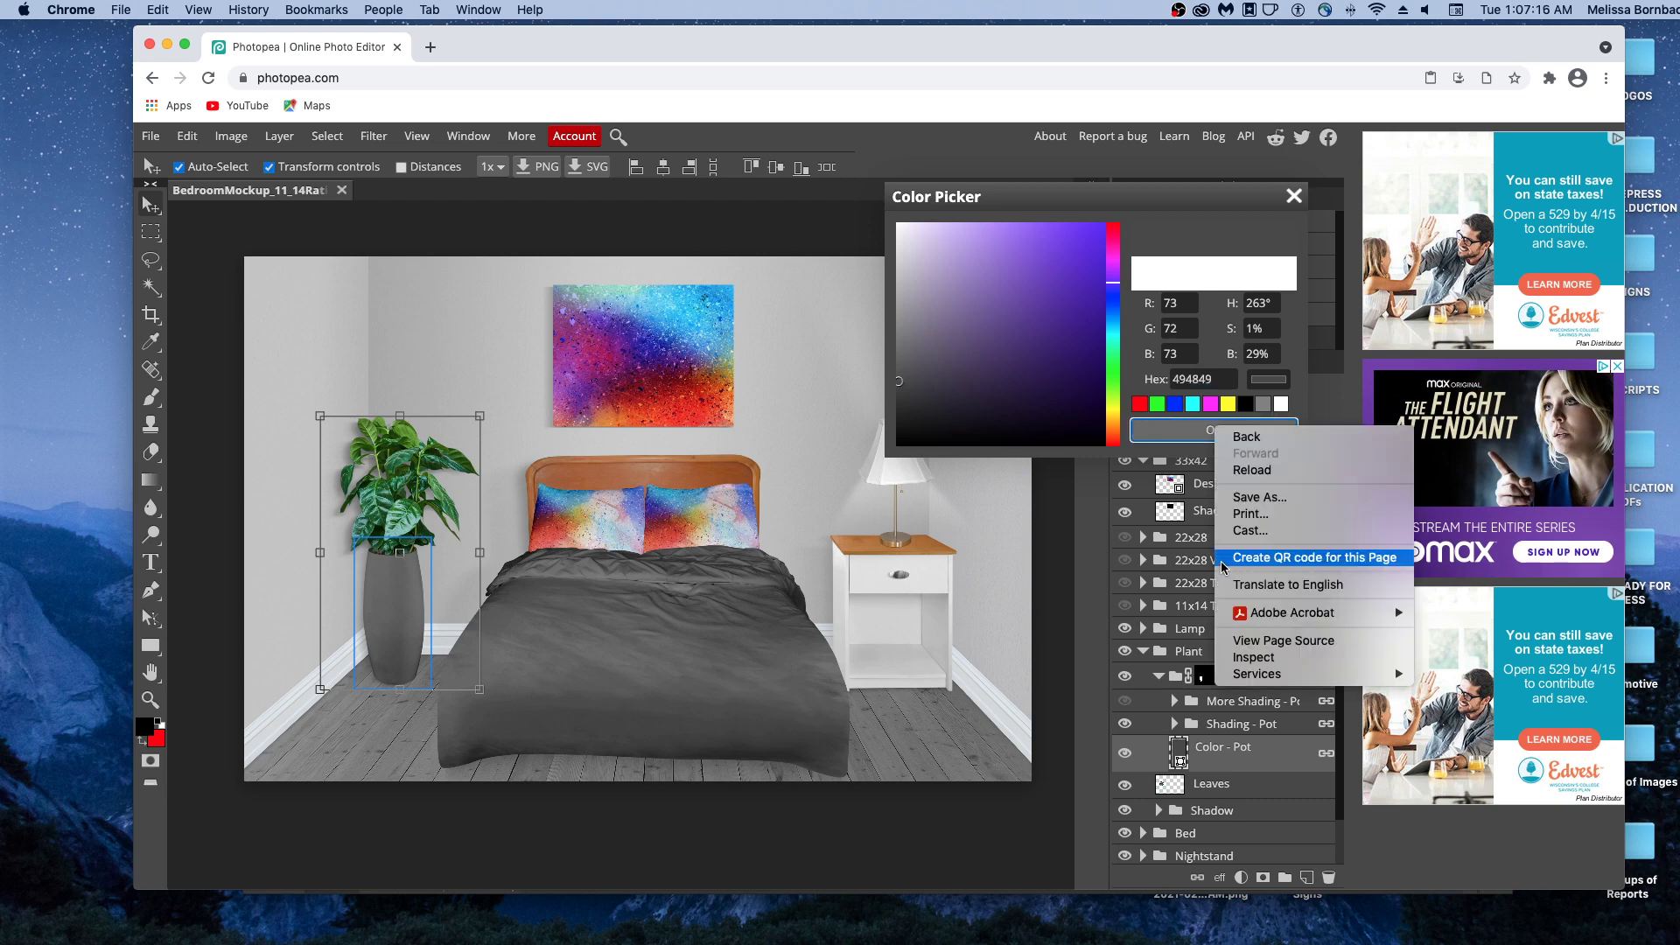
{"action": "right_click", "coordinate": [1165, 436]}
{"action": "right_click", "coordinate": [1152, 434]}
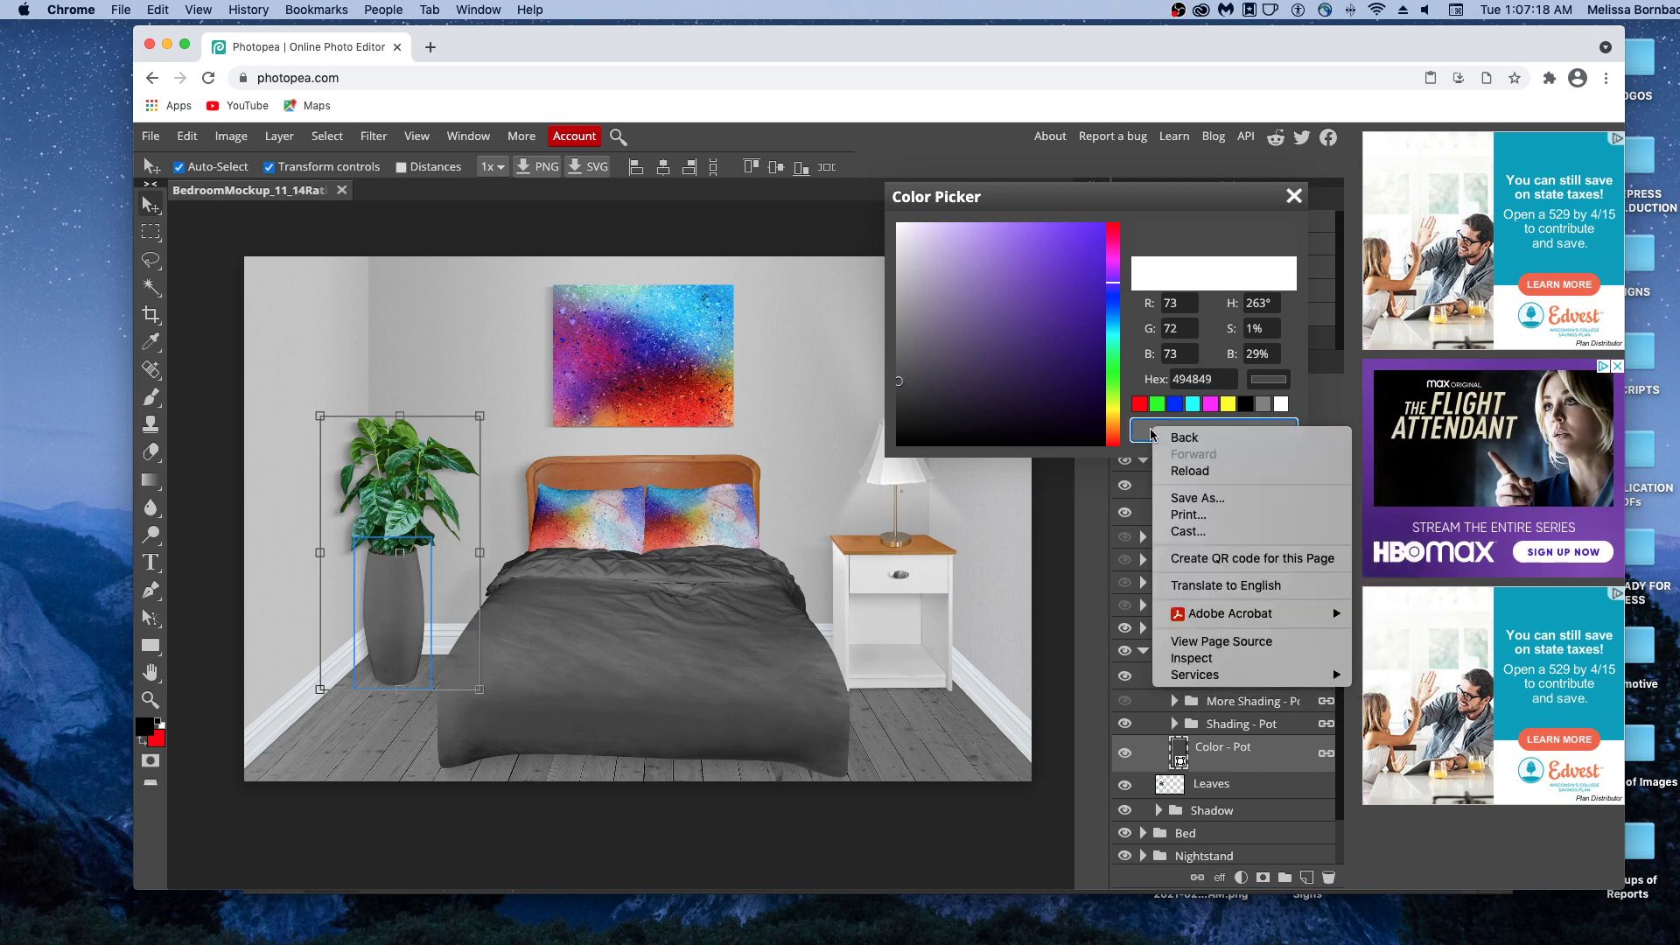
{"action": "left_click", "coordinate": [1312, 402]}
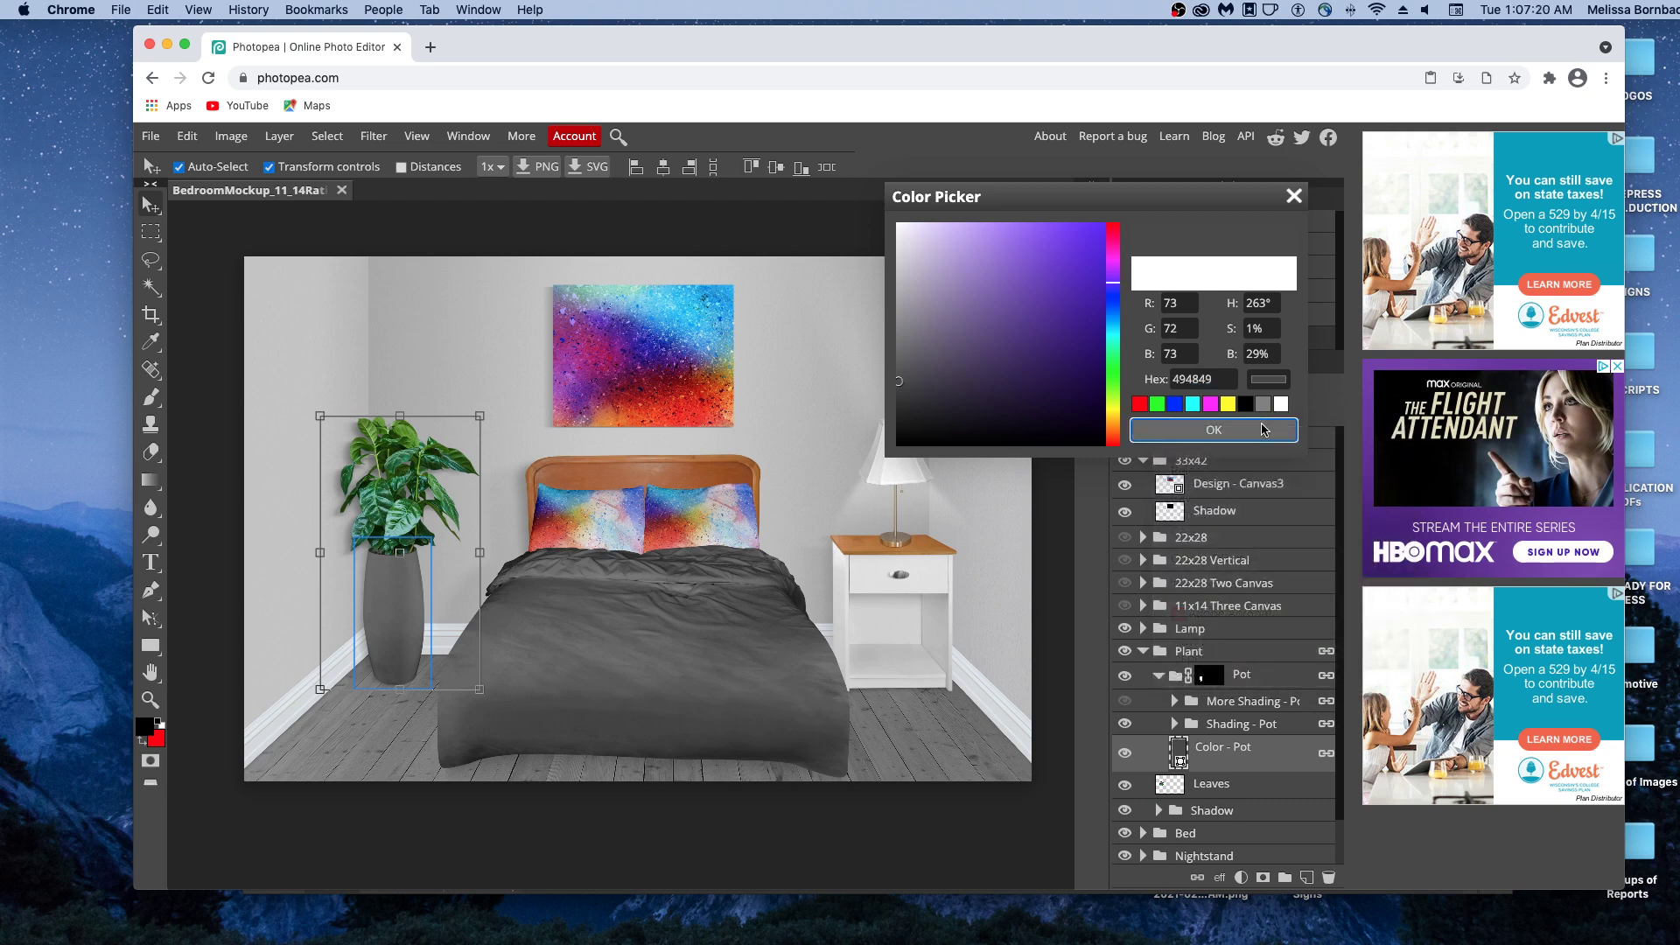
{"action": "left_click", "coordinate": [1264, 433]}
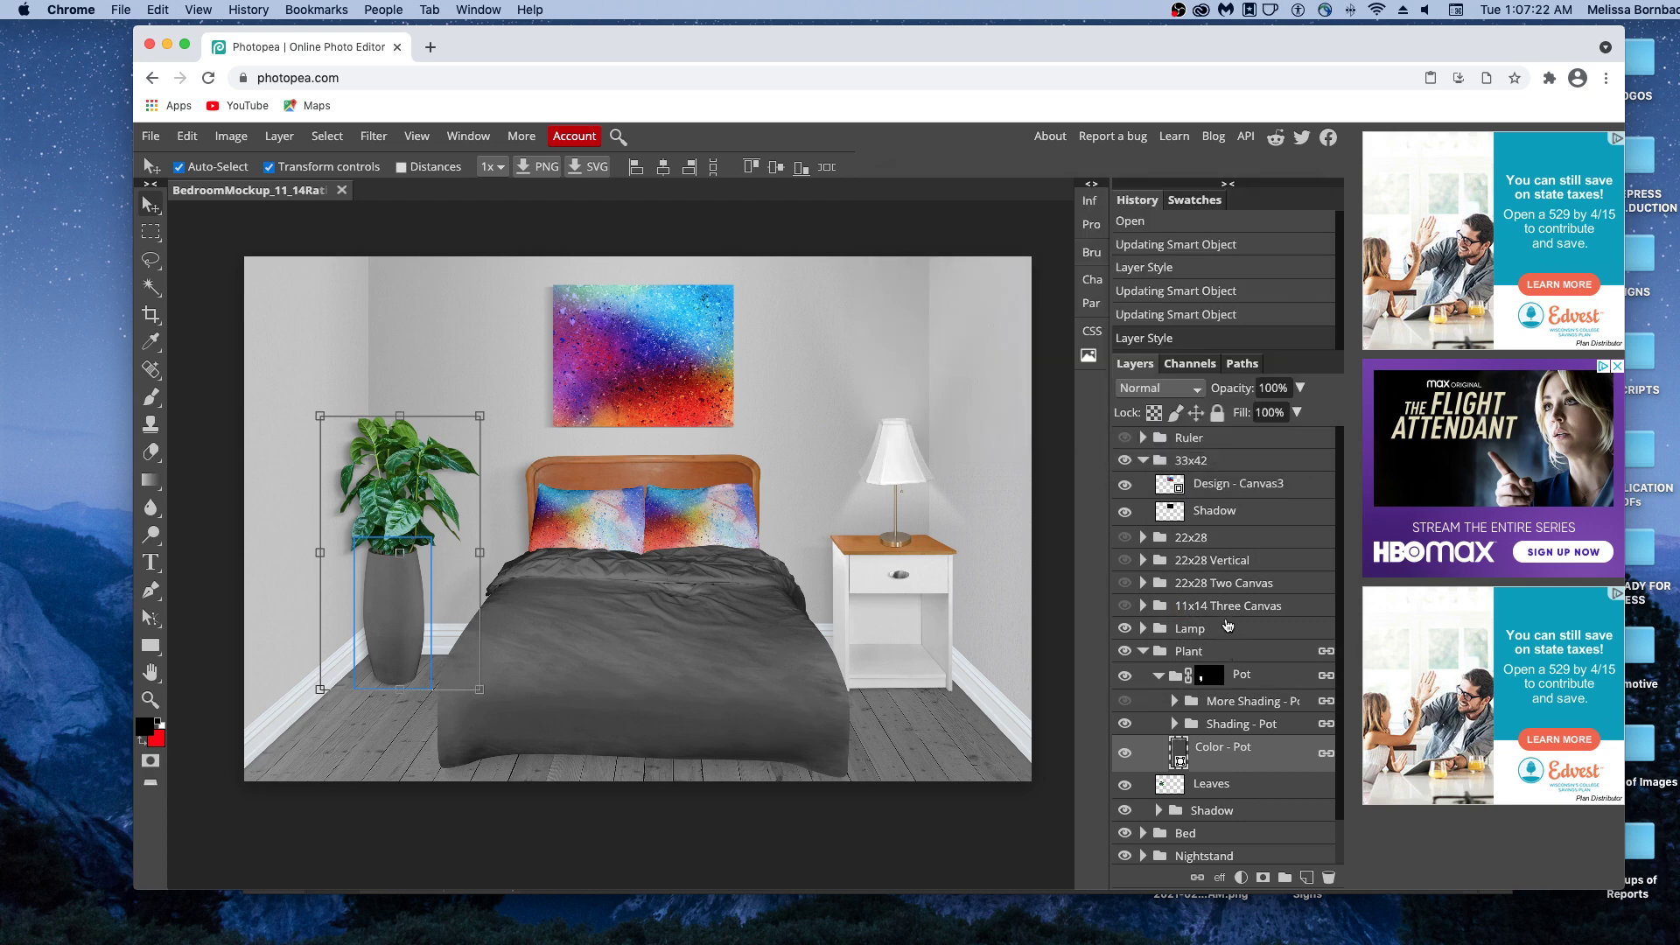
{"action": "left_click", "coordinate": [1159, 676]}
- Fold the Plant group and change the Color - Nightstand fill from white to 494849
{"action": "left_click", "coordinate": [1148, 654]}
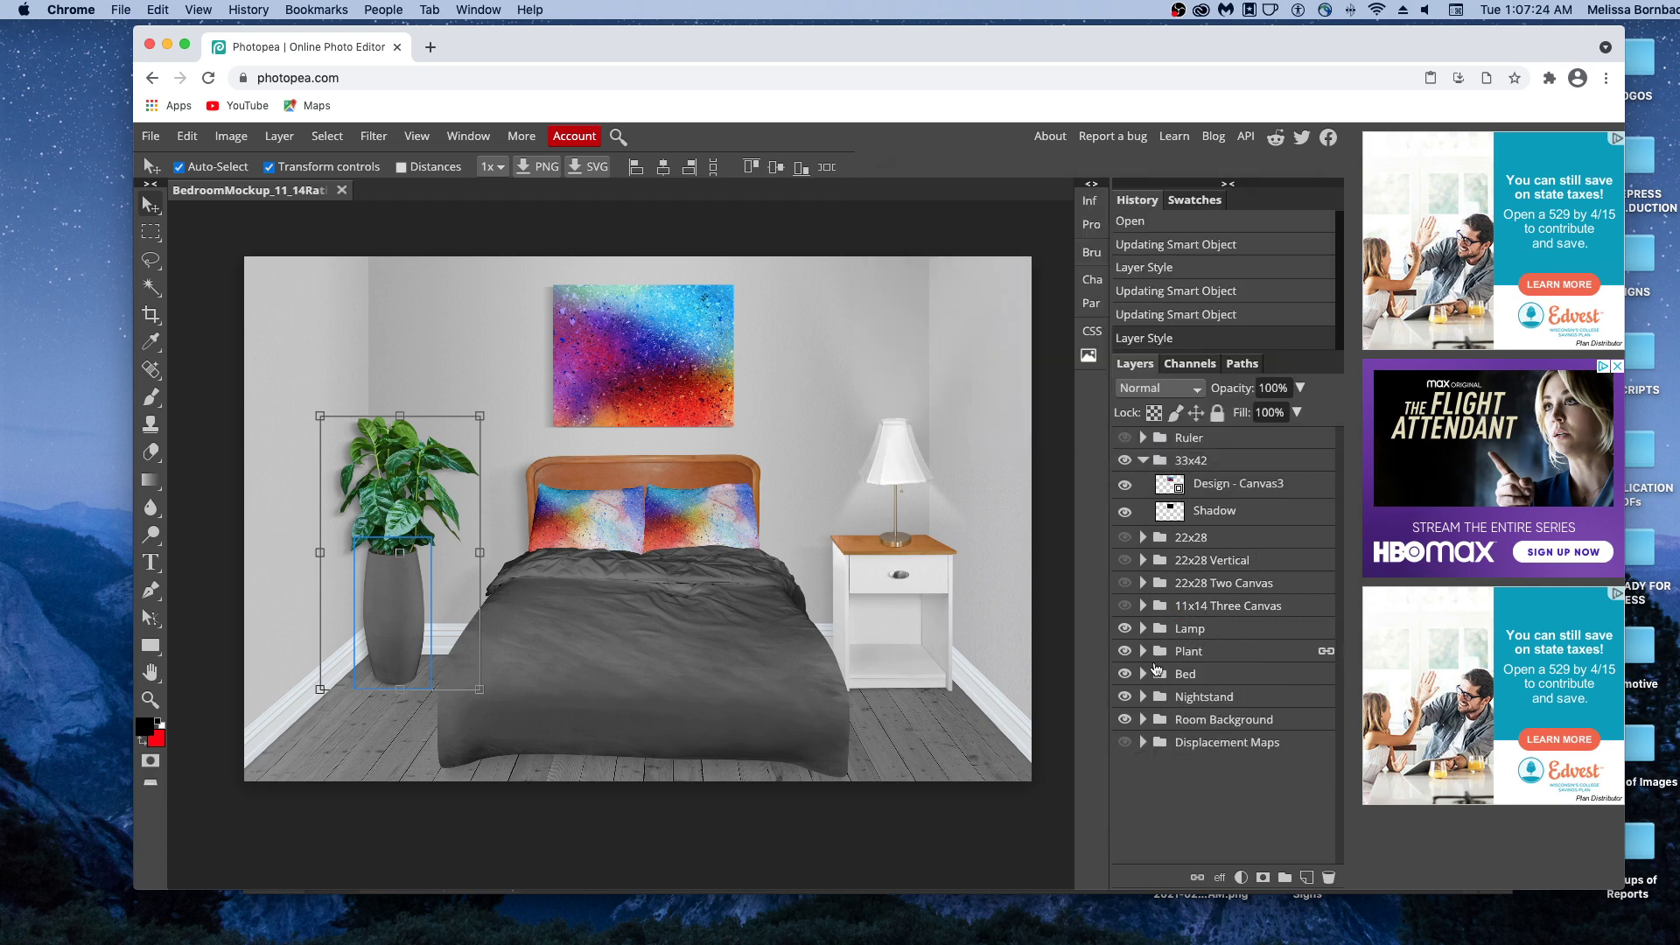
{"action": "left_click", "coordinate": [1144, 697]}
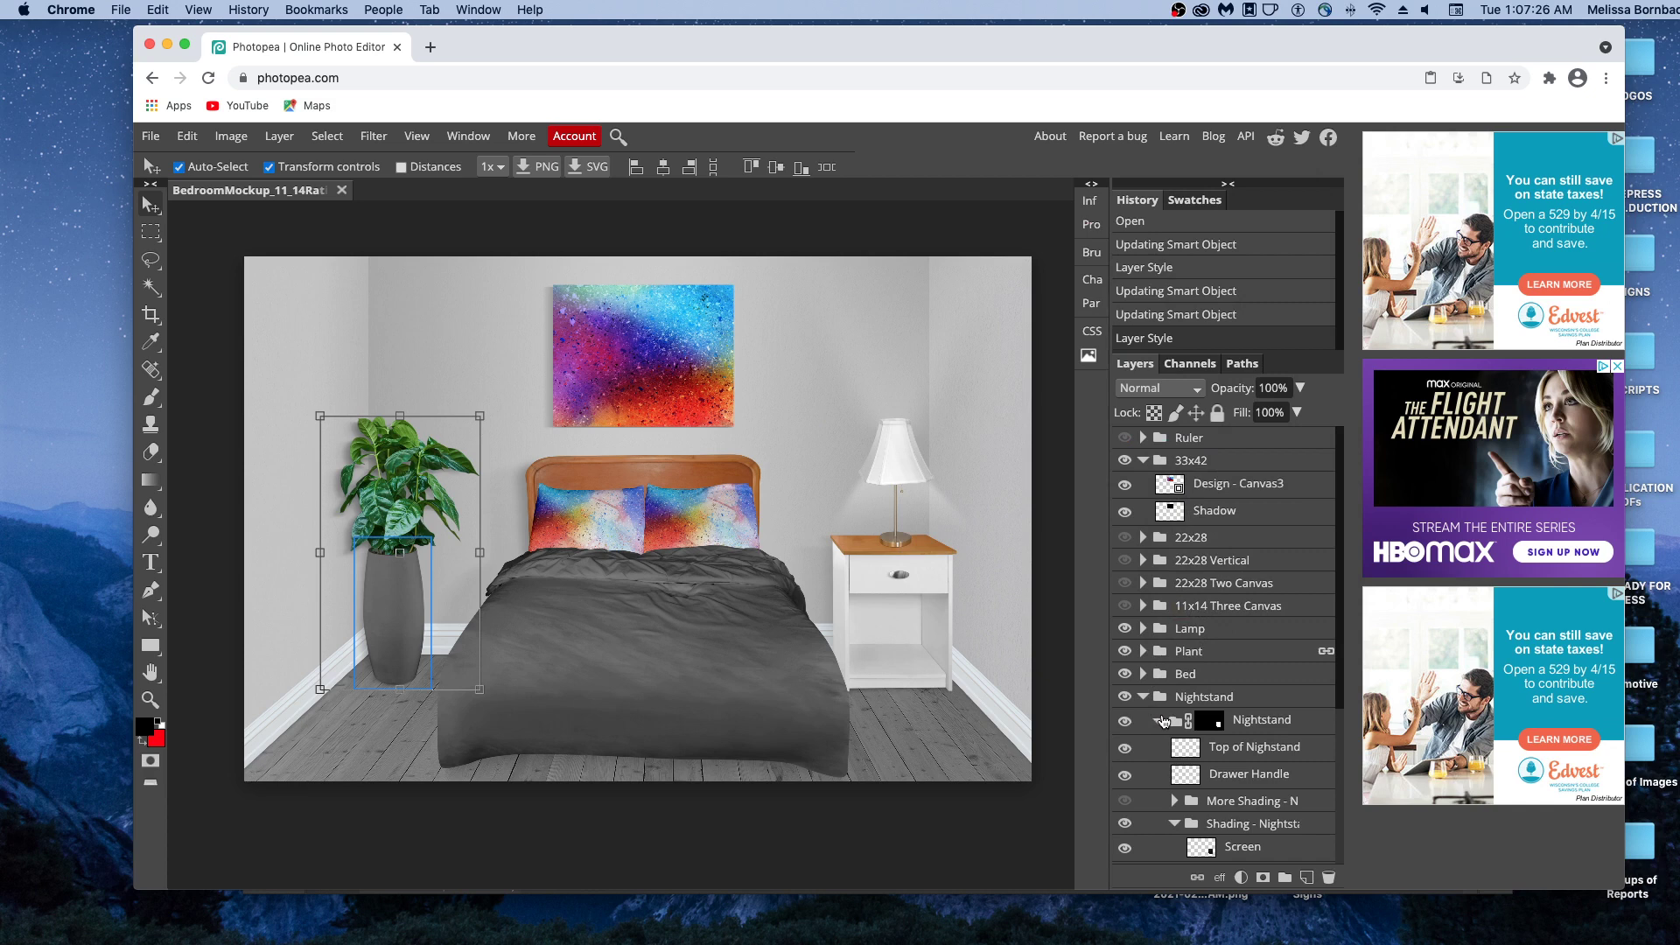
{"action": "scroll", "coordinate": [1160, 722], "scroll_direction": "down", "scroll_amount": 2}
{"action": "scroll", "coordinate": [1158, 643], "scroll_direction": "down", "scroll_amount": 2}
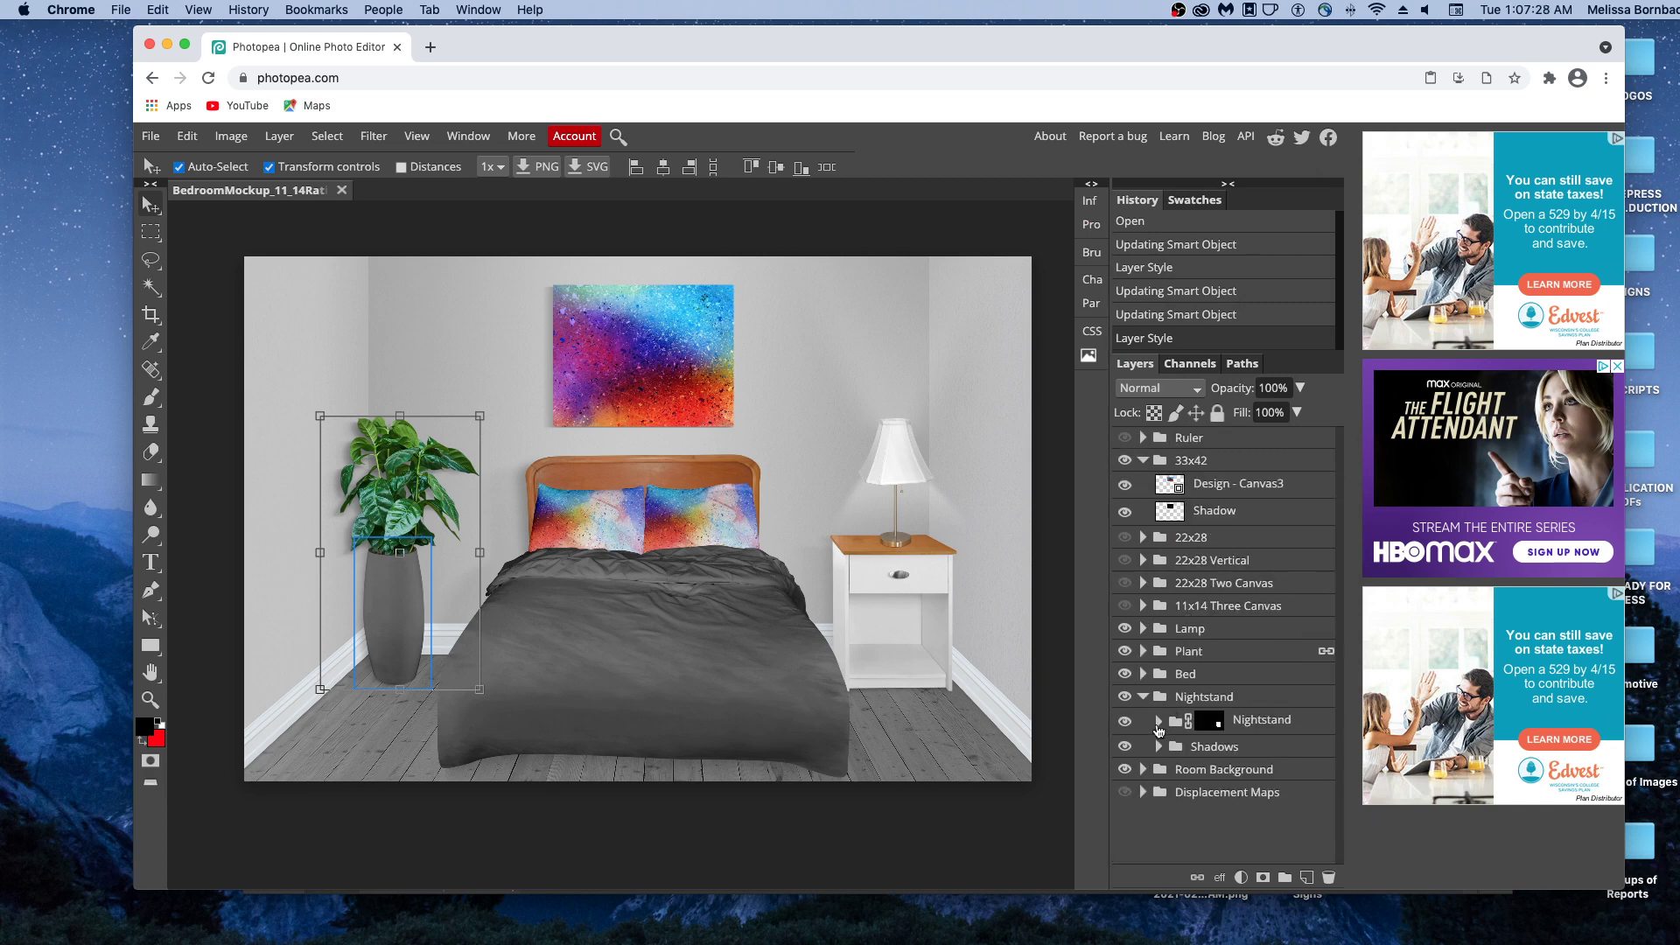
{"action": "scroll", "coordinate": [1184, 695], "scroll_direction": "down", "scroll_amount": 2}
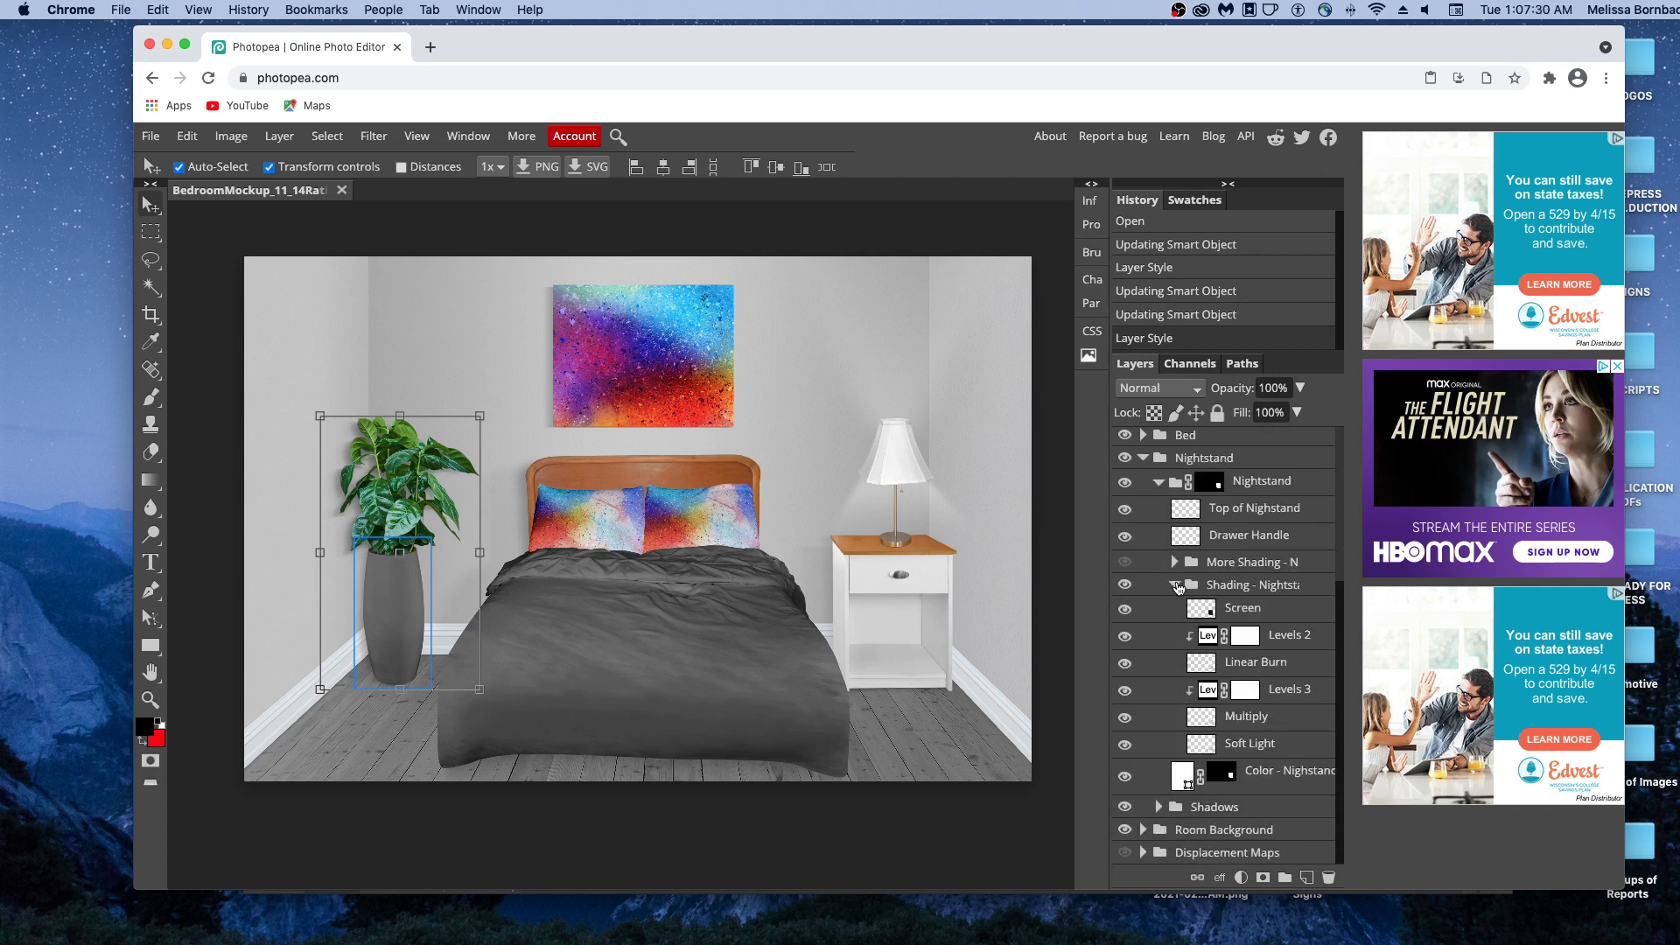
{"action": "left_click", "coordinate": [1174, 587]}
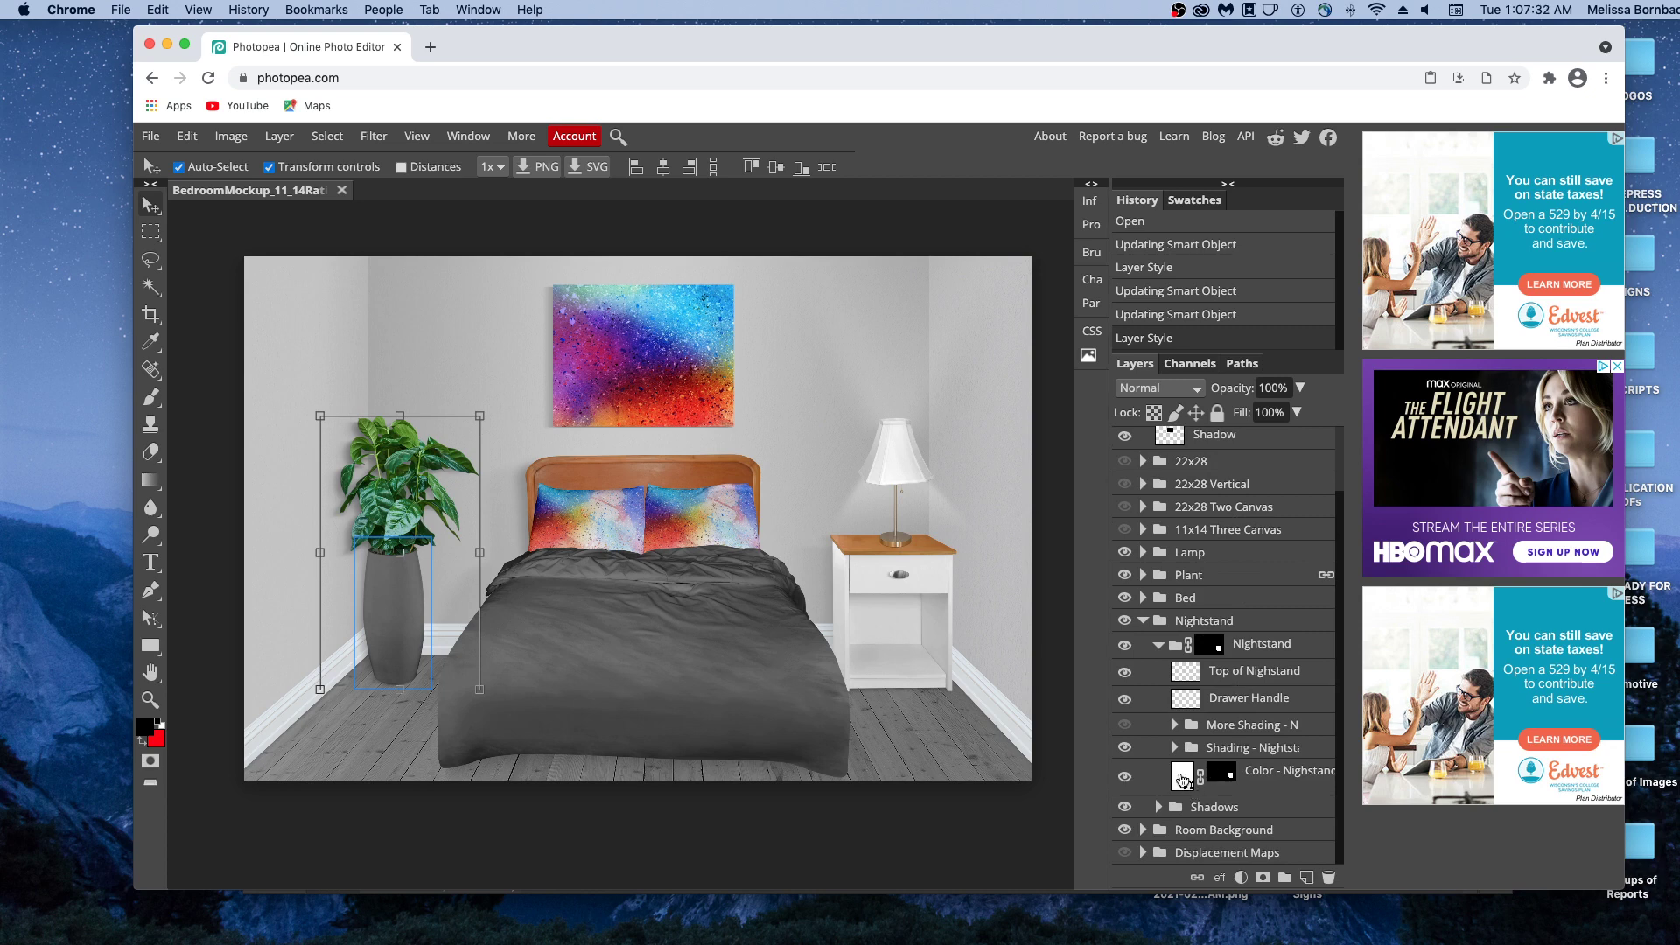
{"action": "double_click", "coordinate": [1183, 779]}
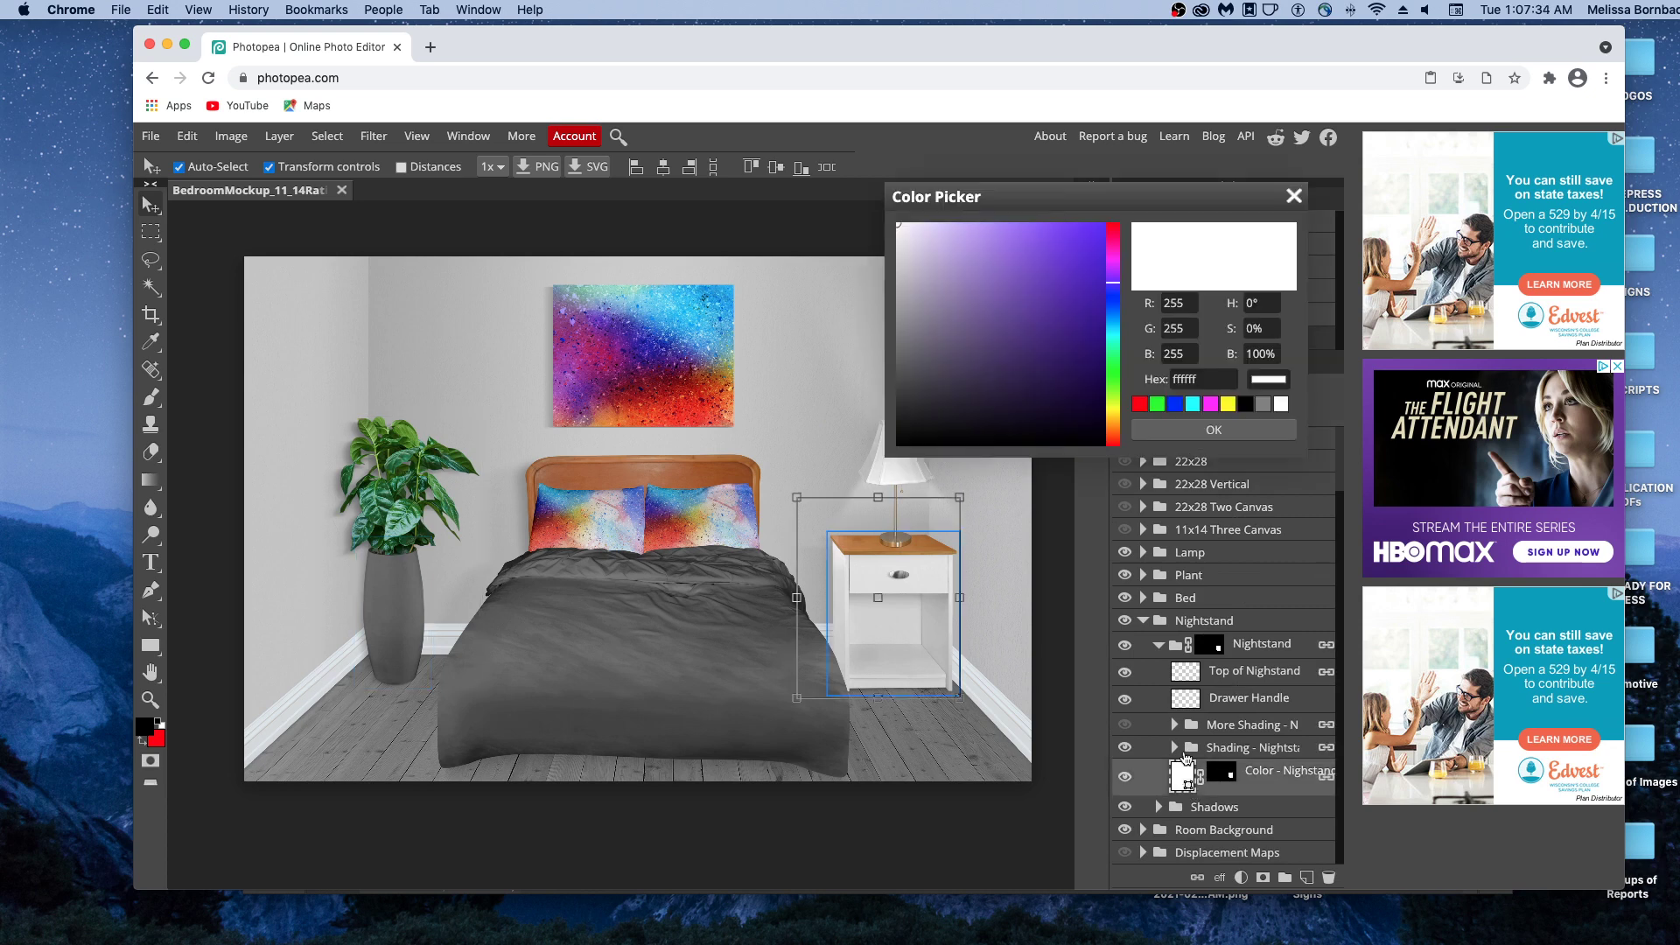
{"action": "left_click", "coordinate": [1210, 379]}
{"action": "left_click_drag", "start_coordinate": [1210, 379], "coordinate": [1154, 377]}
{"action": "type", "text": "494849"}
{"action": "left_click", "coordinate": [1213, 430]}
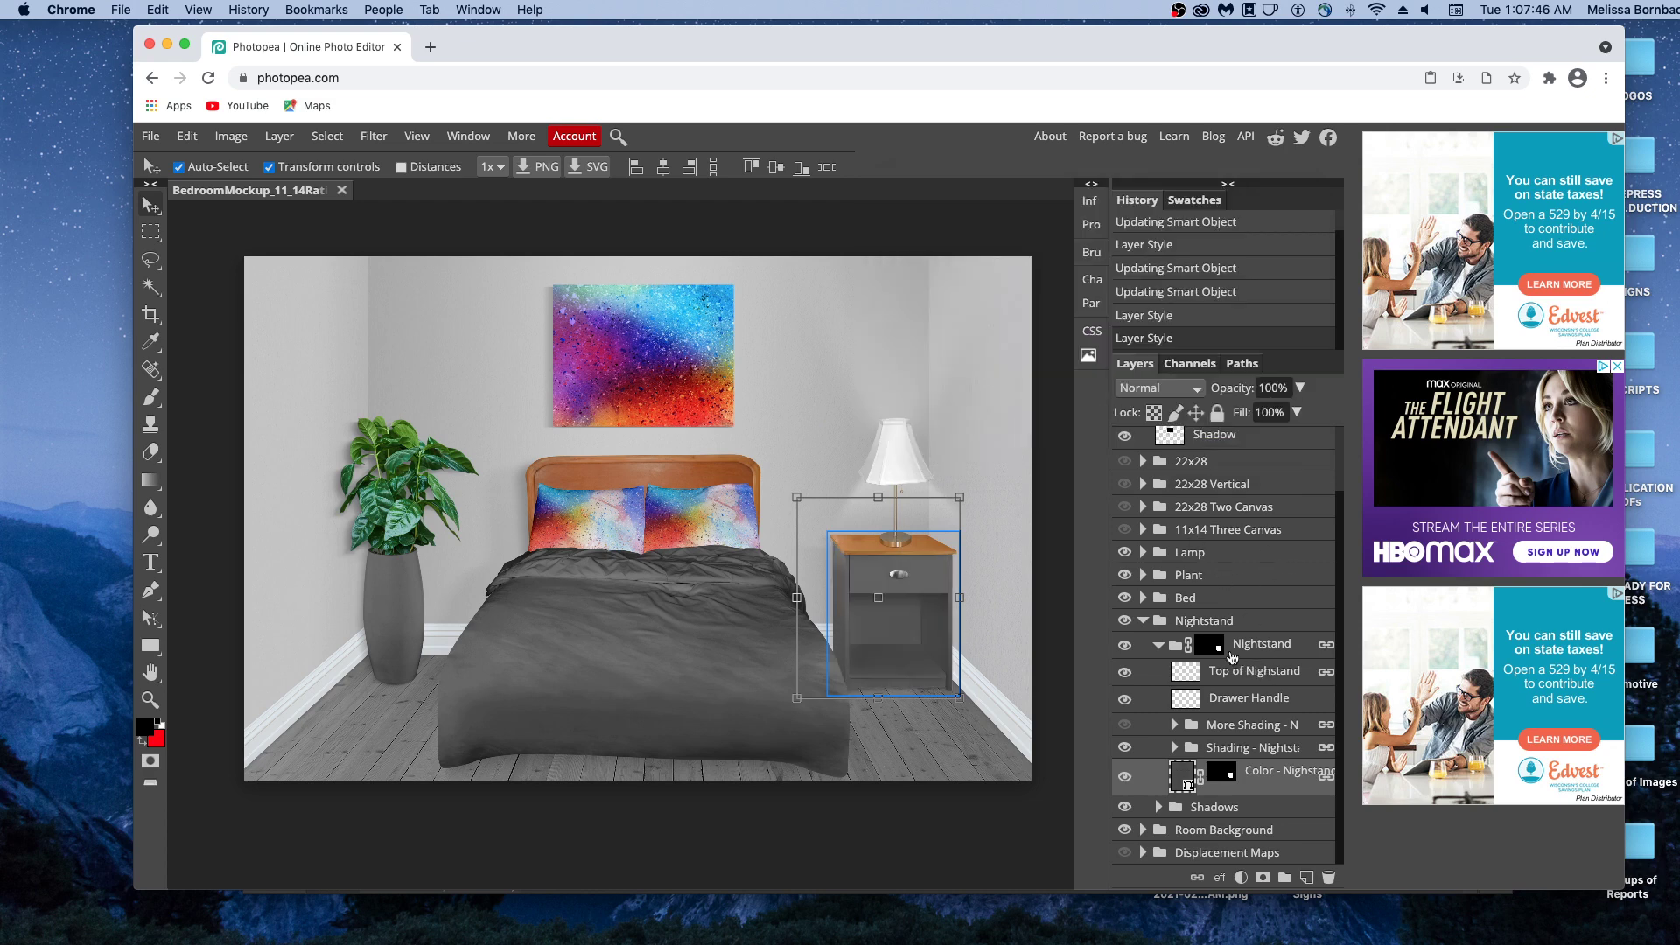
- Fold the Nightstand groups, recolour Lamp > Lampshade fill to 494849, and commit an unchanged transform
{"action": "left_click", "coordinate": [1158, 646]}
{"action": "left_click", "coordinate": [1144, 698]}
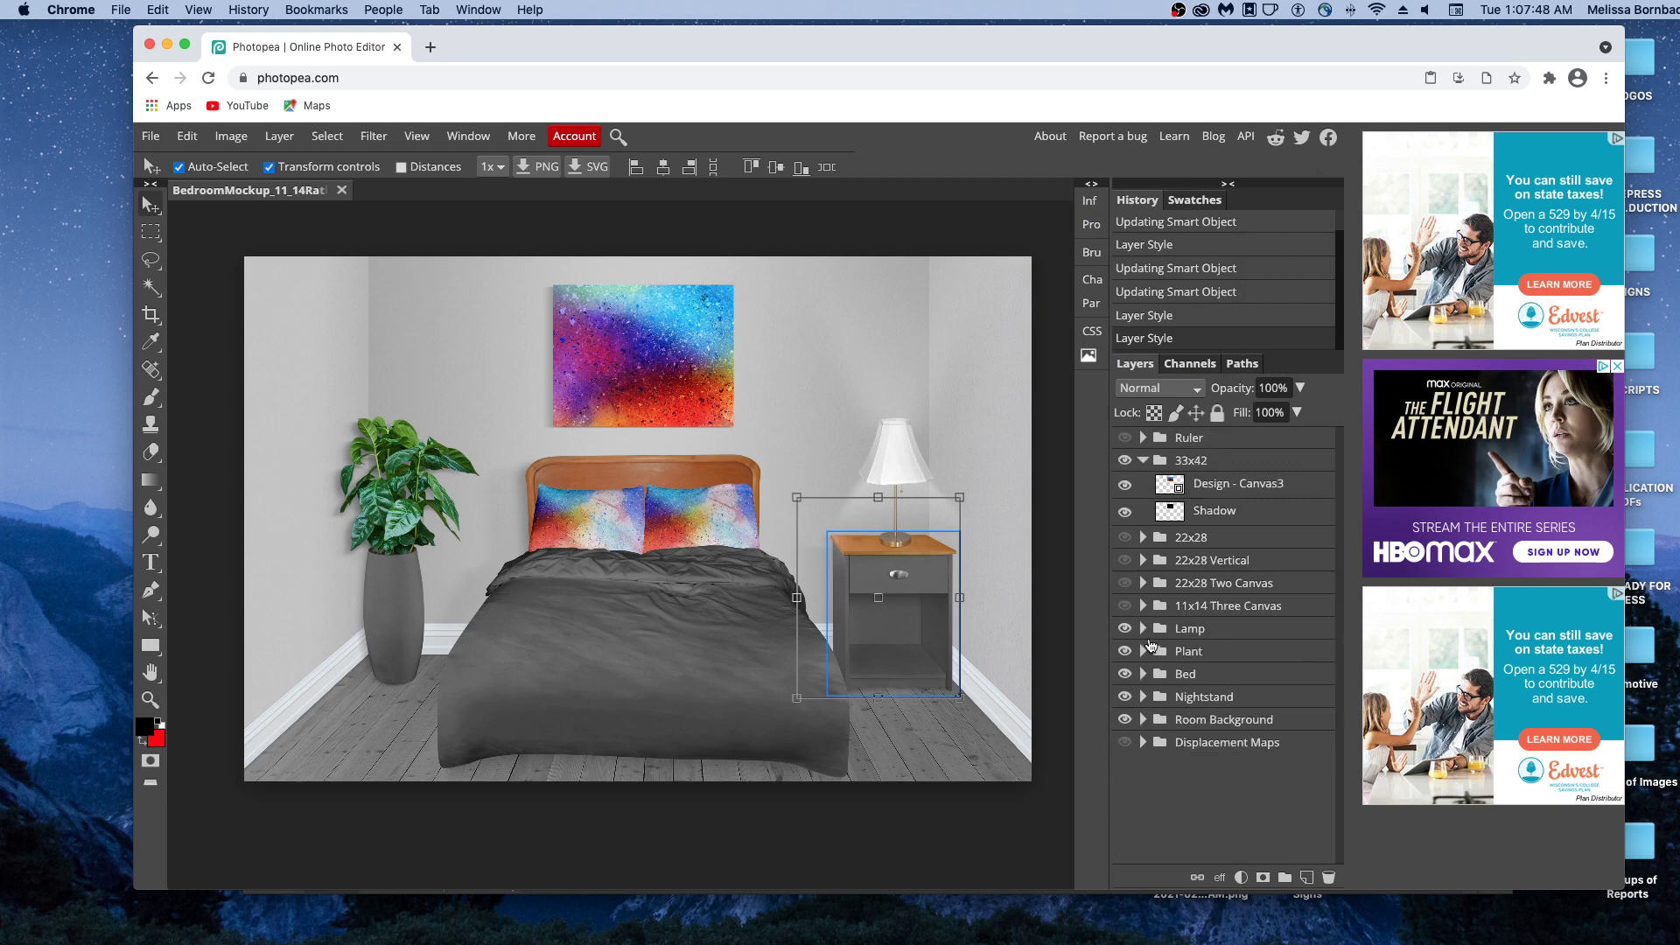
{"action": "left_click", "coordinate": [1143, 629]}
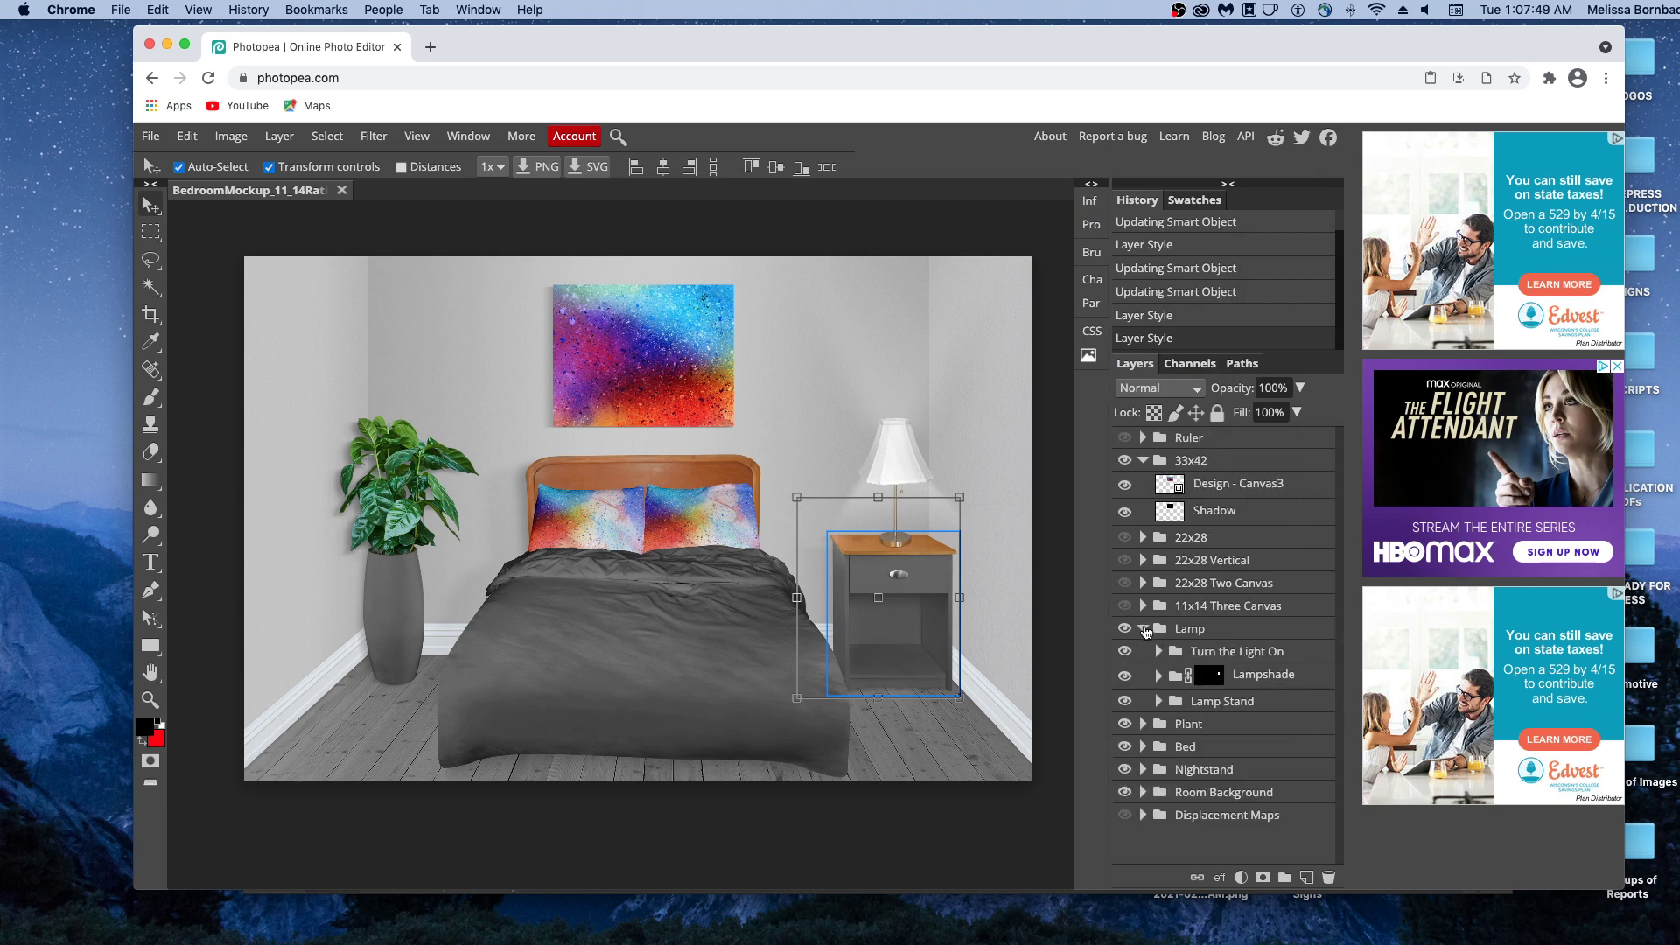
{"action": "left_click", "coordinate": [1158, 675]}
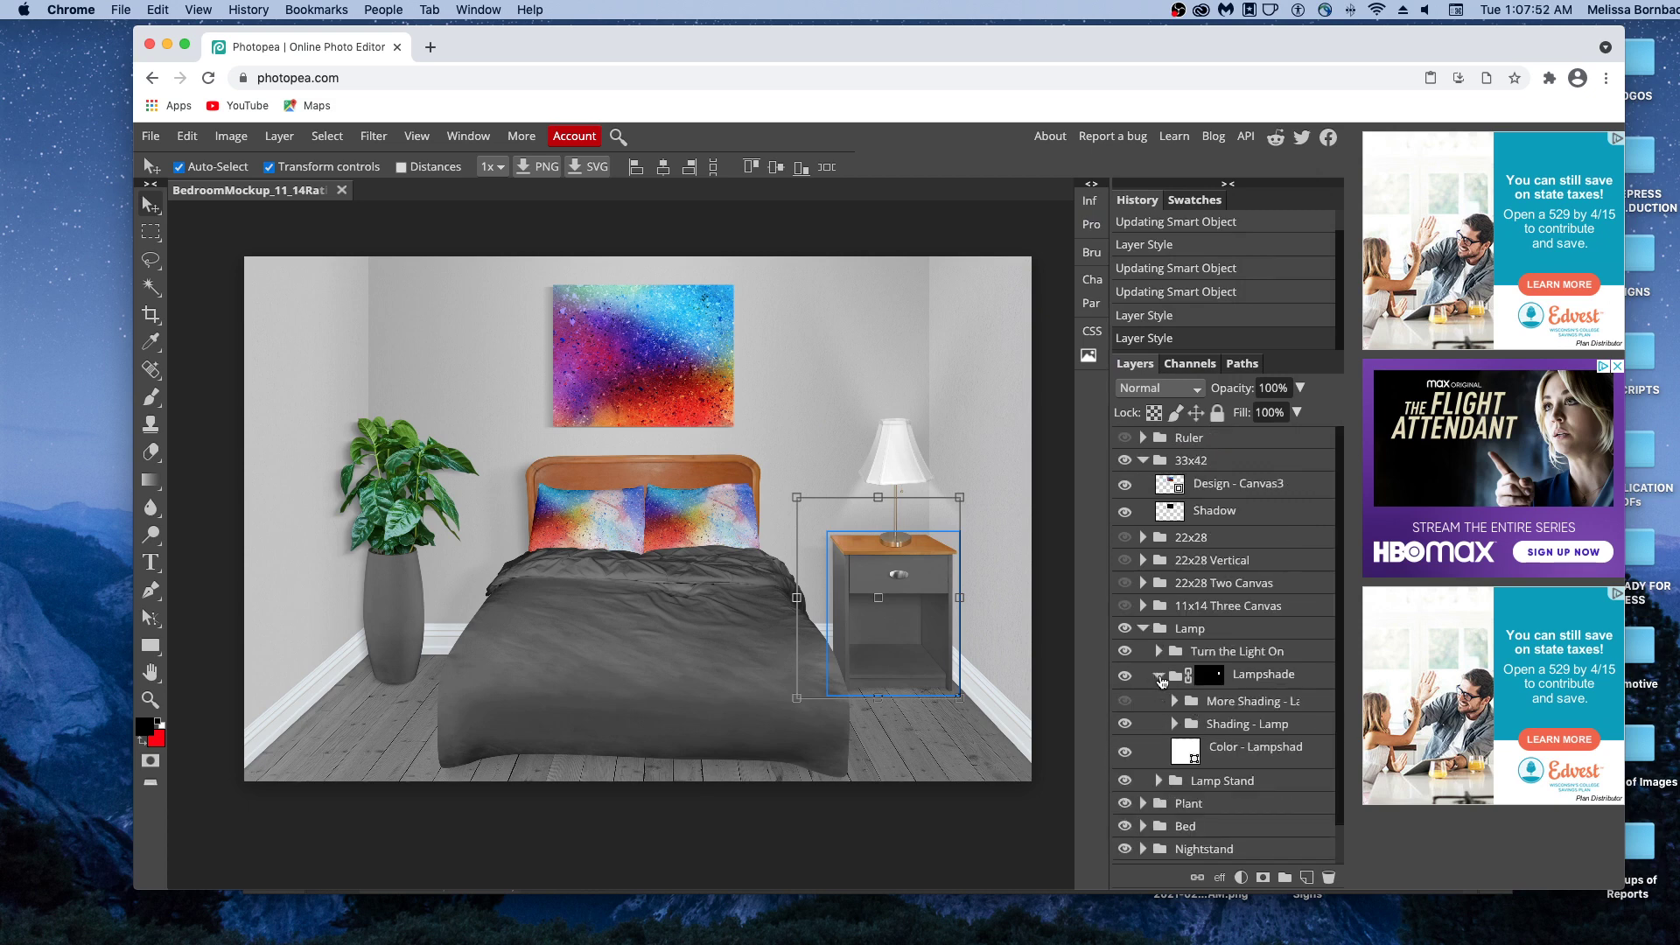
{"action": "double_click", "coordinate": [1187, 758]}
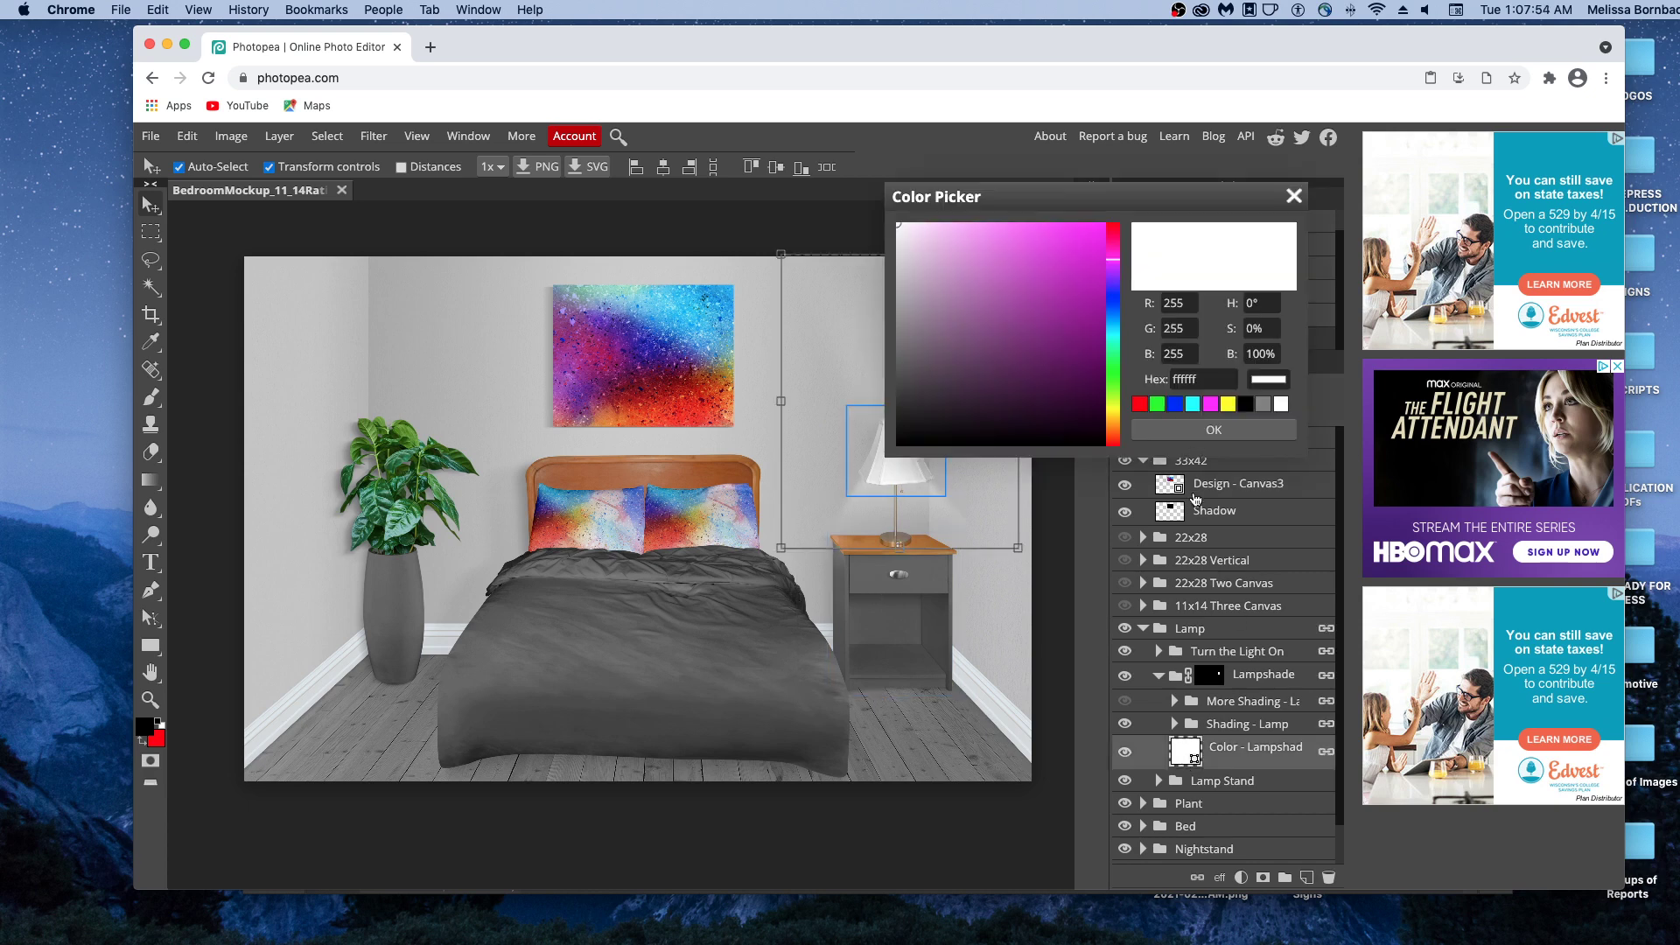
{"action": "left_click", "coordinate": [1208, 378]}
{"action": "type", "text": "494849"}
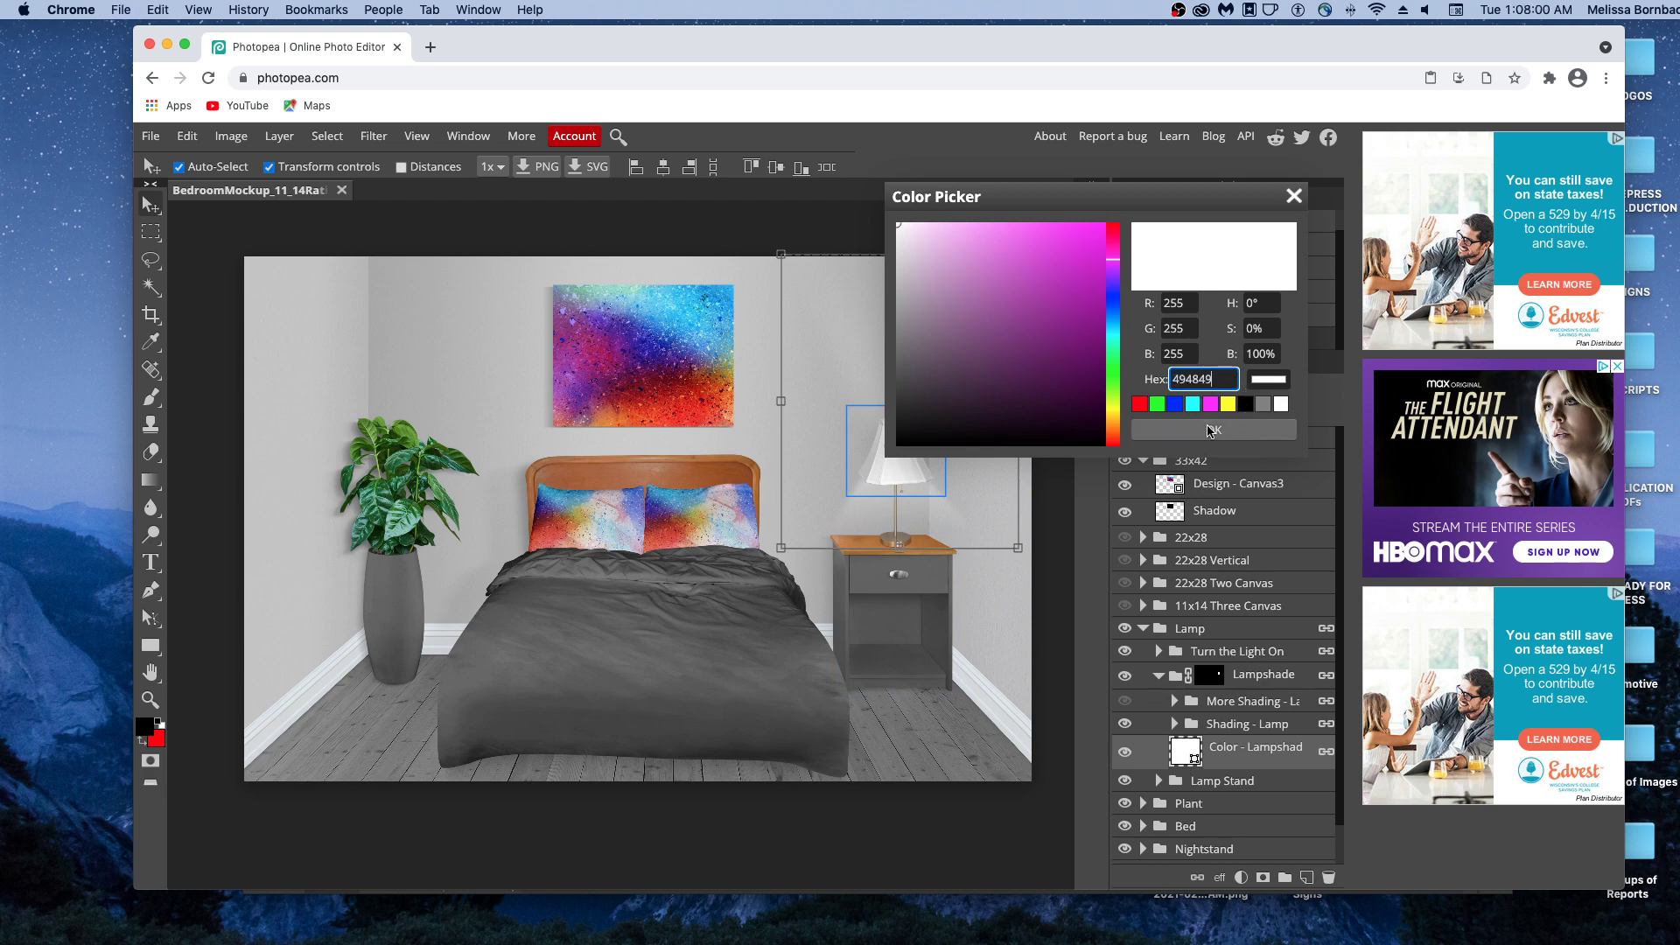
{"action": "left_click", "coordinate": [1241, 432]}
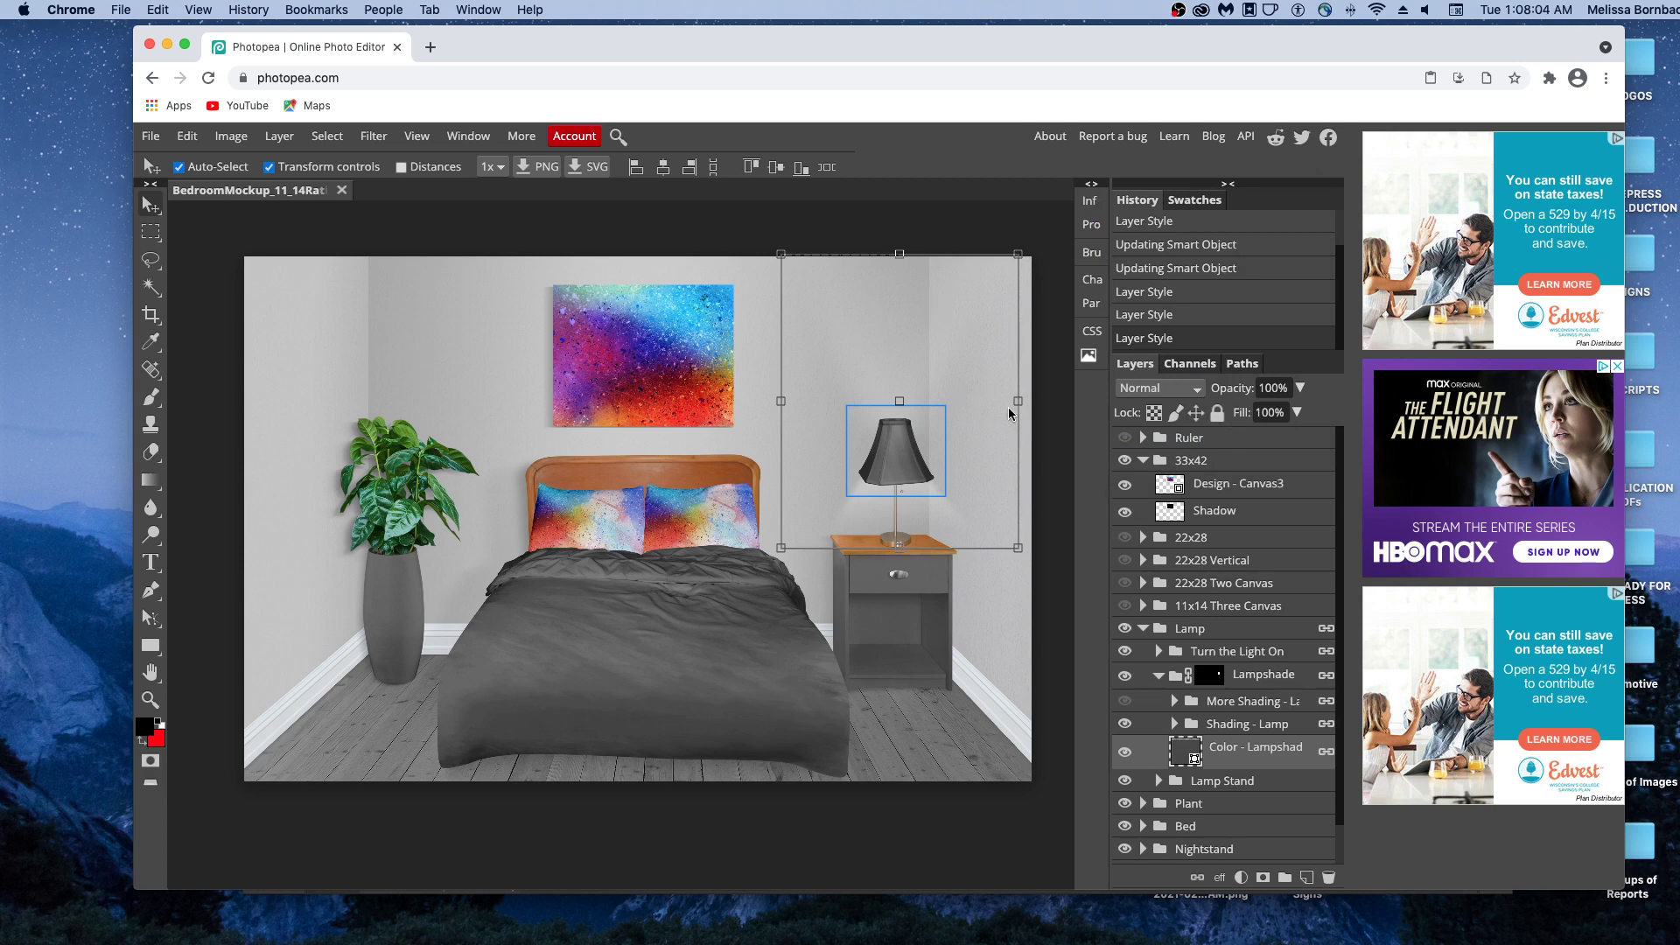
{"action": "key", "text": "alt+super+t"}
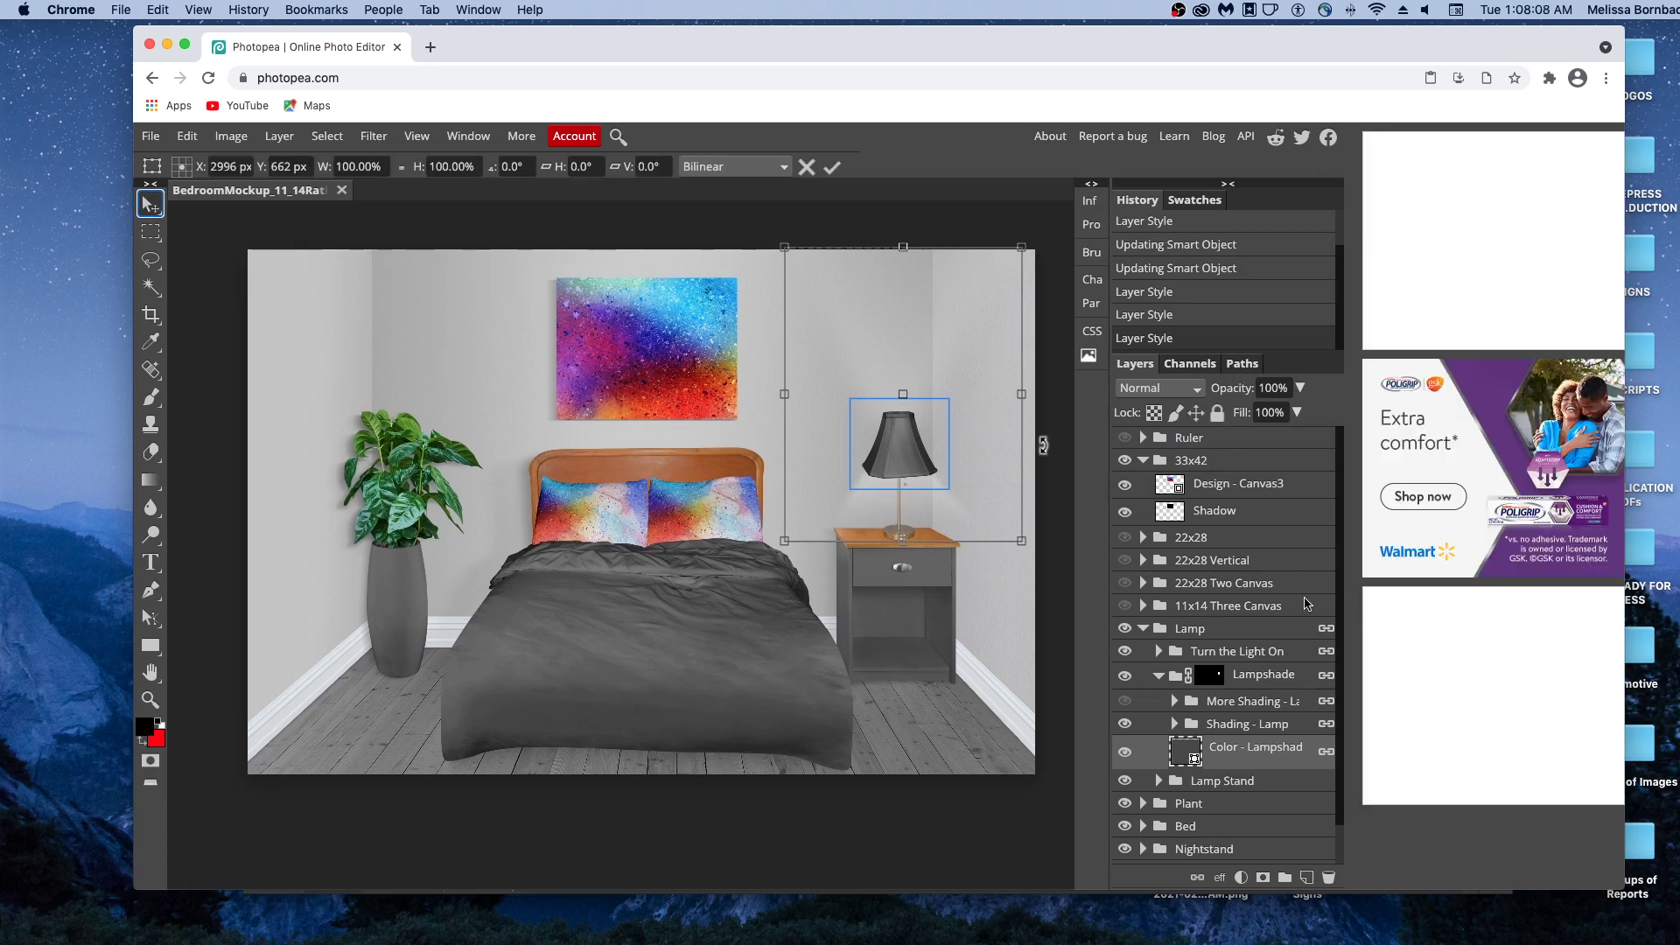
{"action": "key", "text": "Return"}
- Toggle the Turn the Light On glow off and back on, then fold the Lampshade and Lamp groups
{"action": "left_click", "coordinate": [1156, 612]}
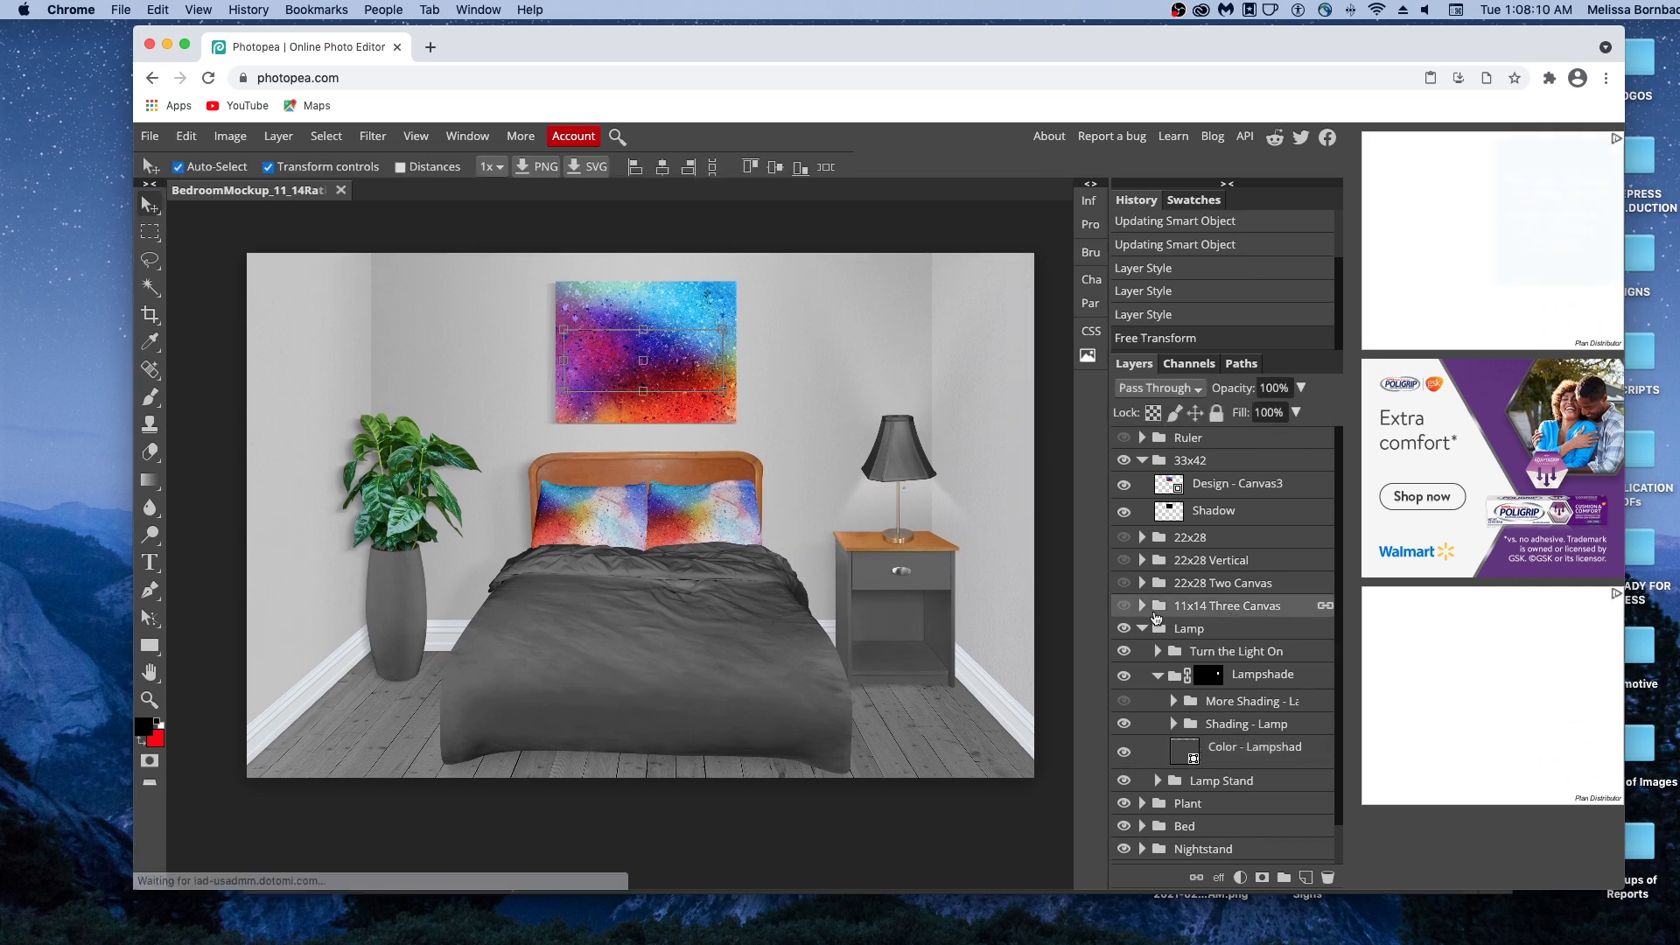
{"action": "scroll", "coordinate": [1121, 653], "scroll_direction": "down", "scroll_amount": 1}
{"action": "scroll", "coordinate": [1122, 653], "scroll_direction": "up", "scroll_amount": 1}
{"action": "left_click", "coordinate": [1124, 655]}
{"action": "left_click", "coordinate": [1124, 654]}
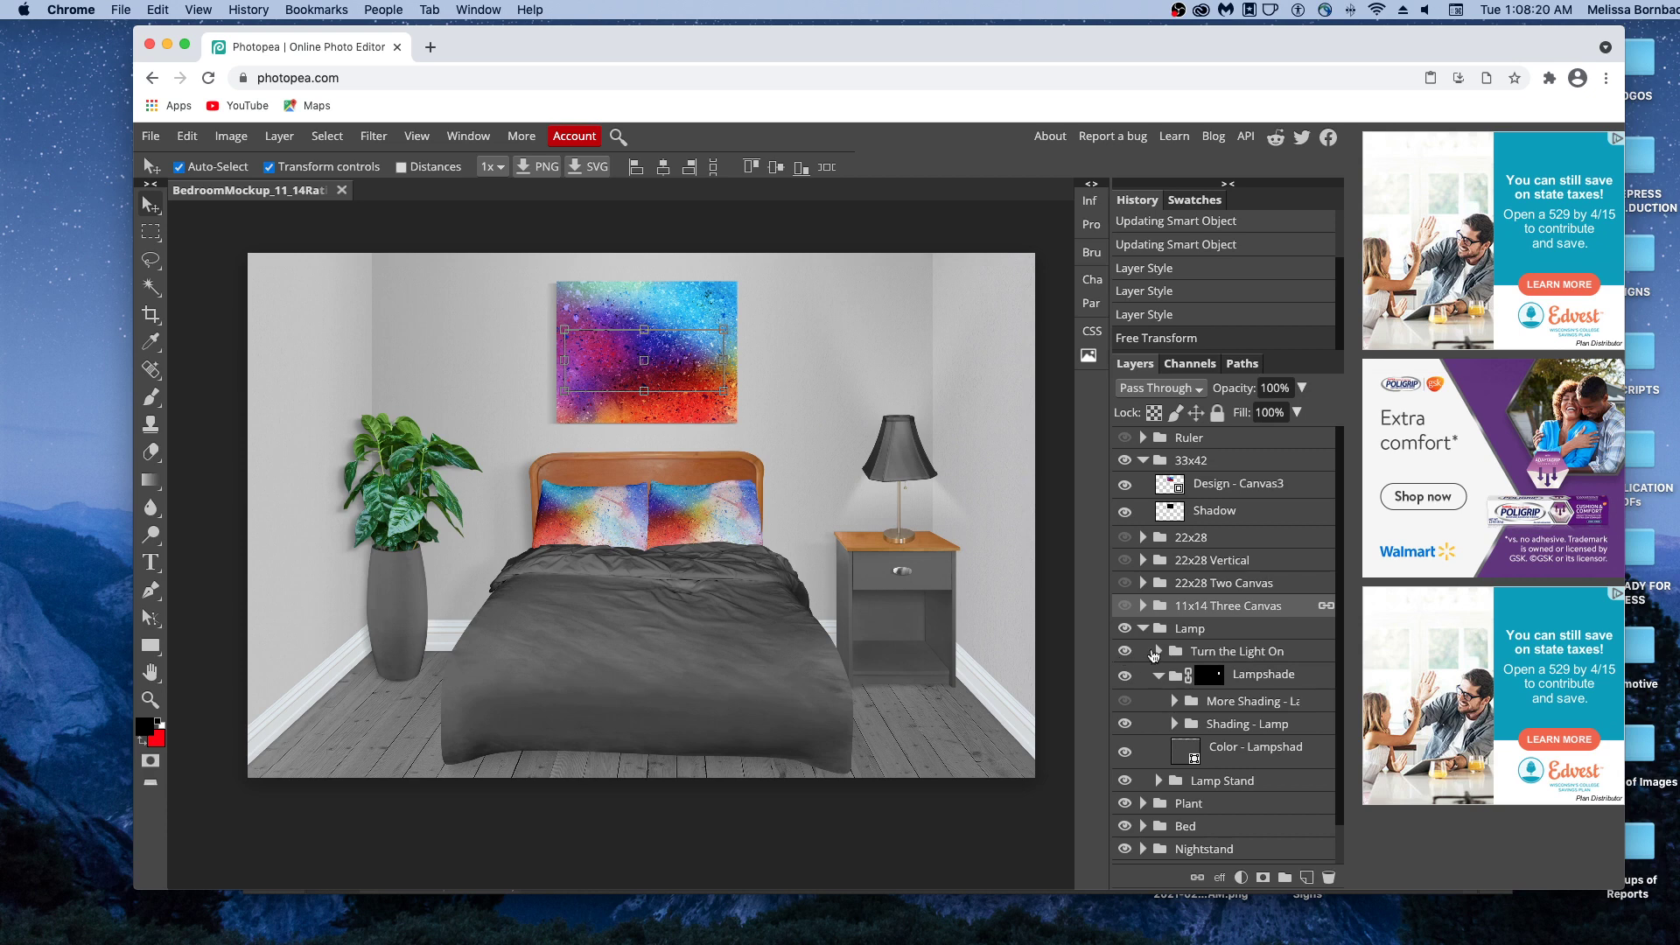
{"action": "left_click", "coordinate": [1159, 676]}
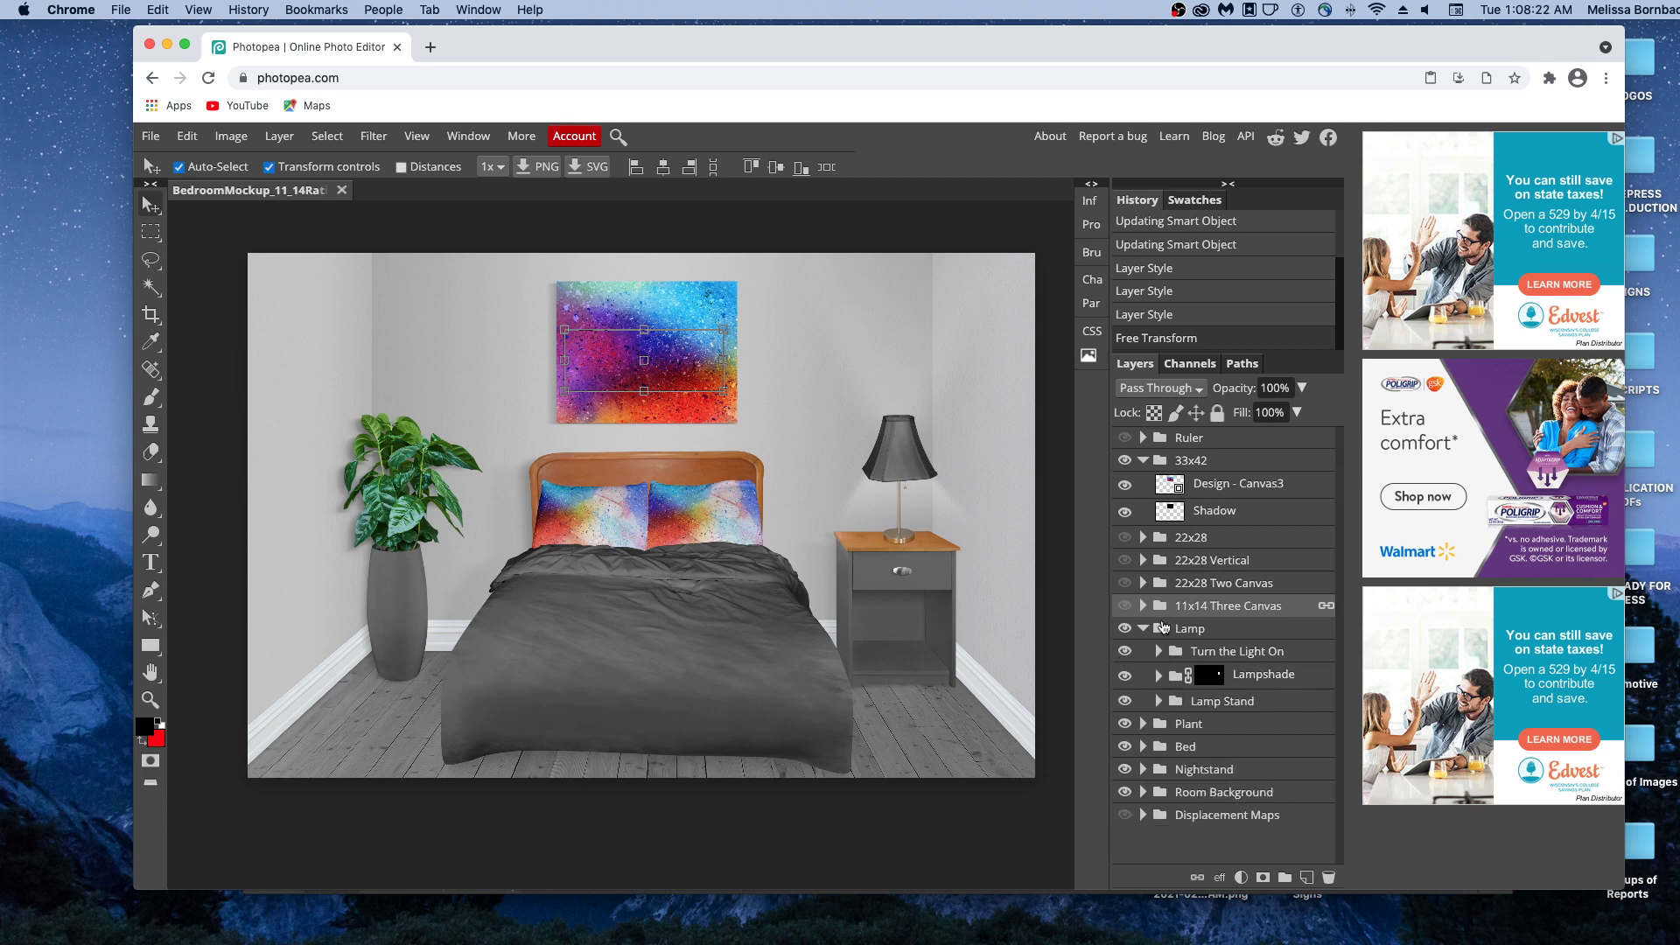
{"action": "left_click", "coordinate": [1142, 628]}
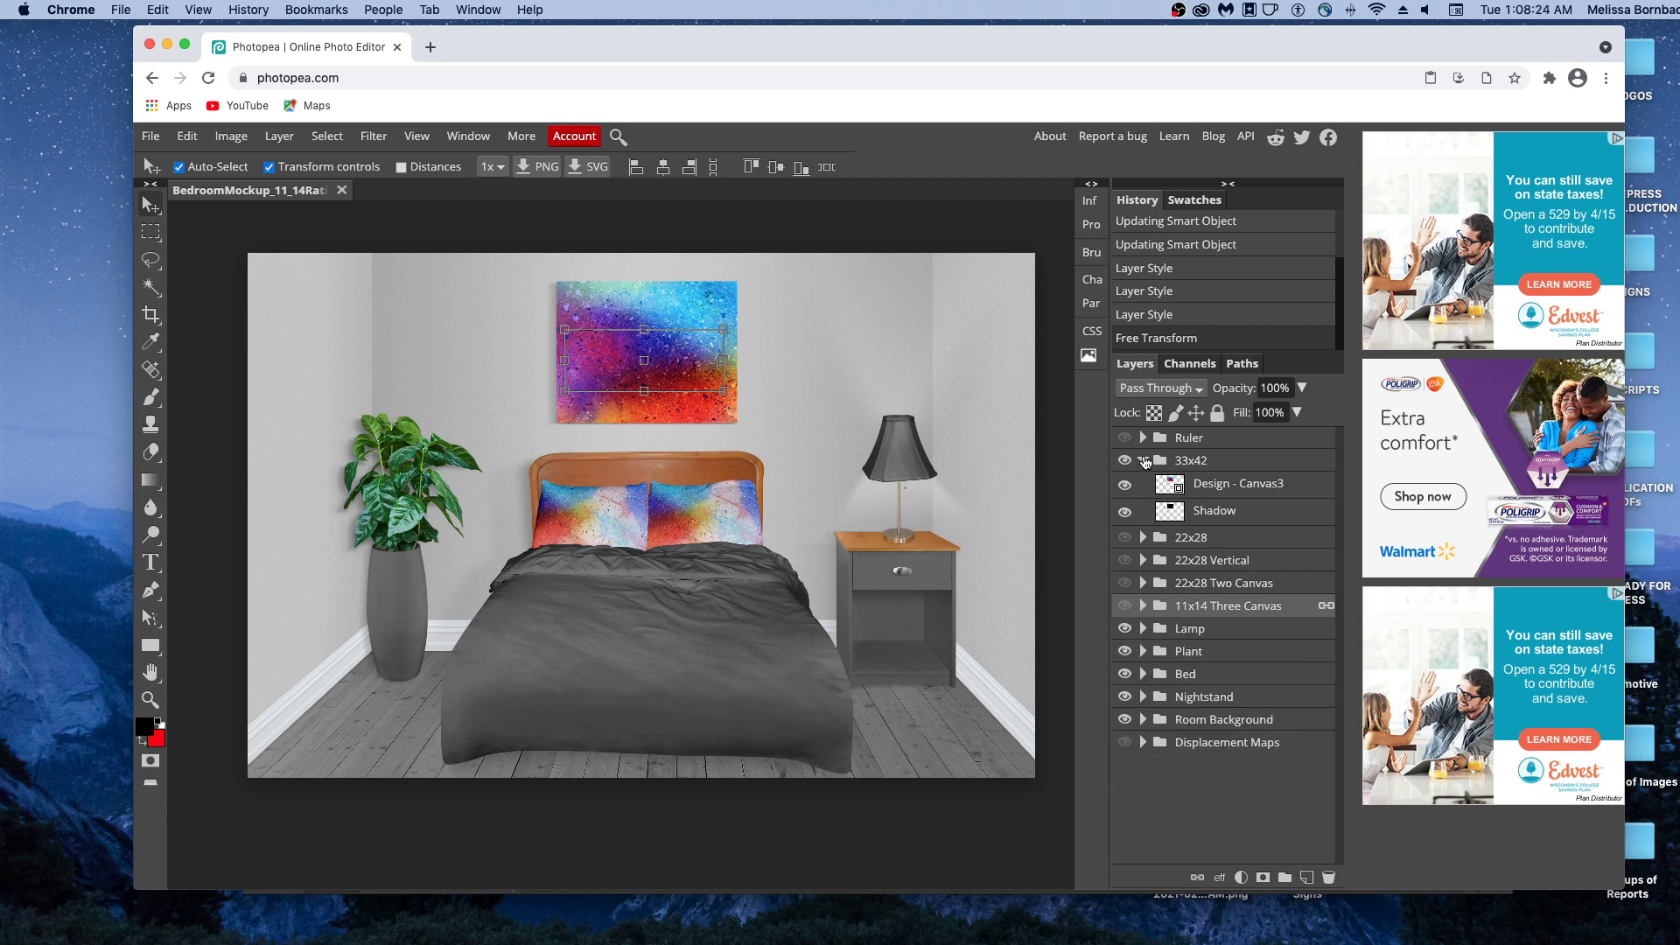
- Fold up the 33x42 group in the Layers panel
{"action": "left_click", "coordinate": [1142, 460]}
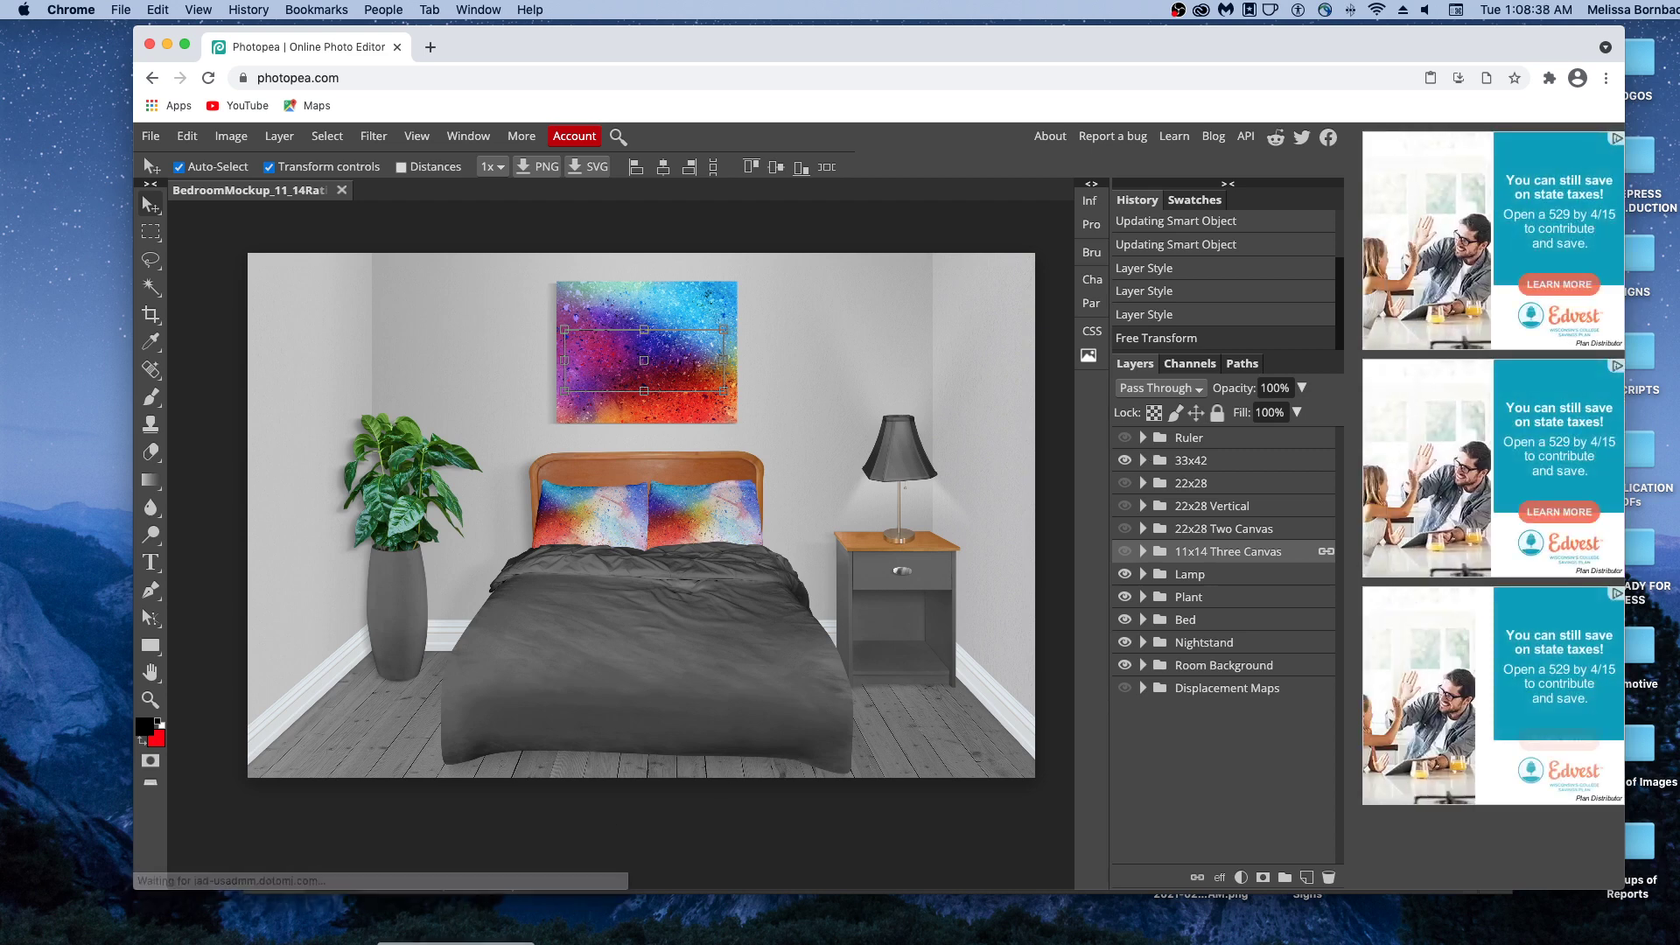
- Switch to Adobe Photoshop 2020 showing the promotional end-card document
{"action": "key", "text": "super+Tab"}
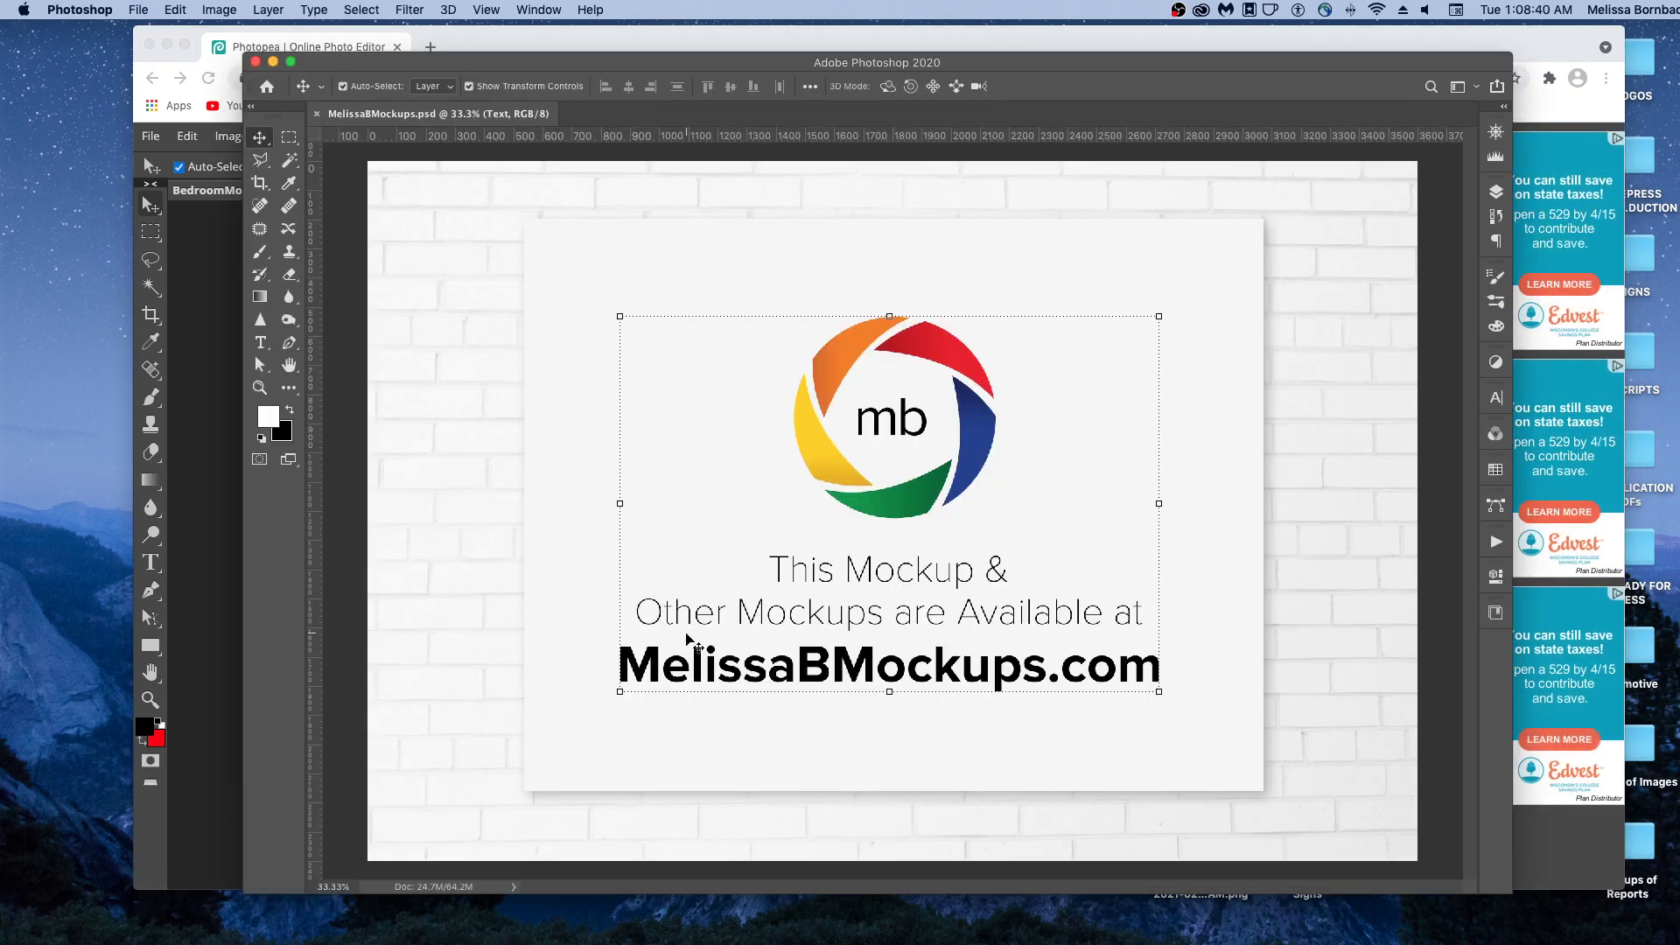